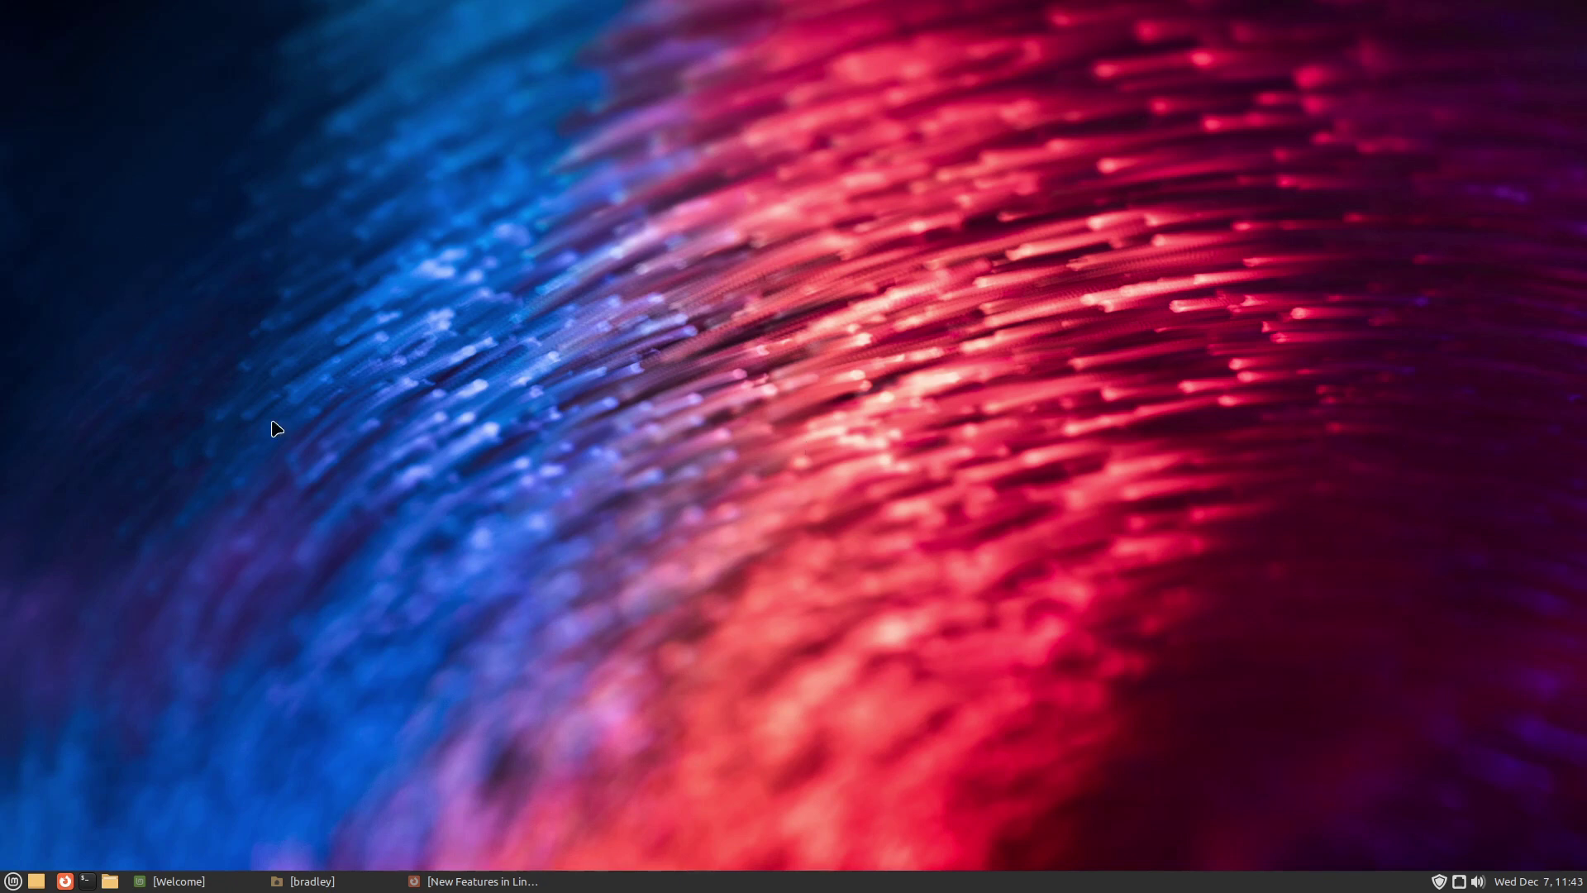
# Bring up the home folder window and slightly resize it from three of its corners
pyautogui.hotkey('alt', 'Tab')
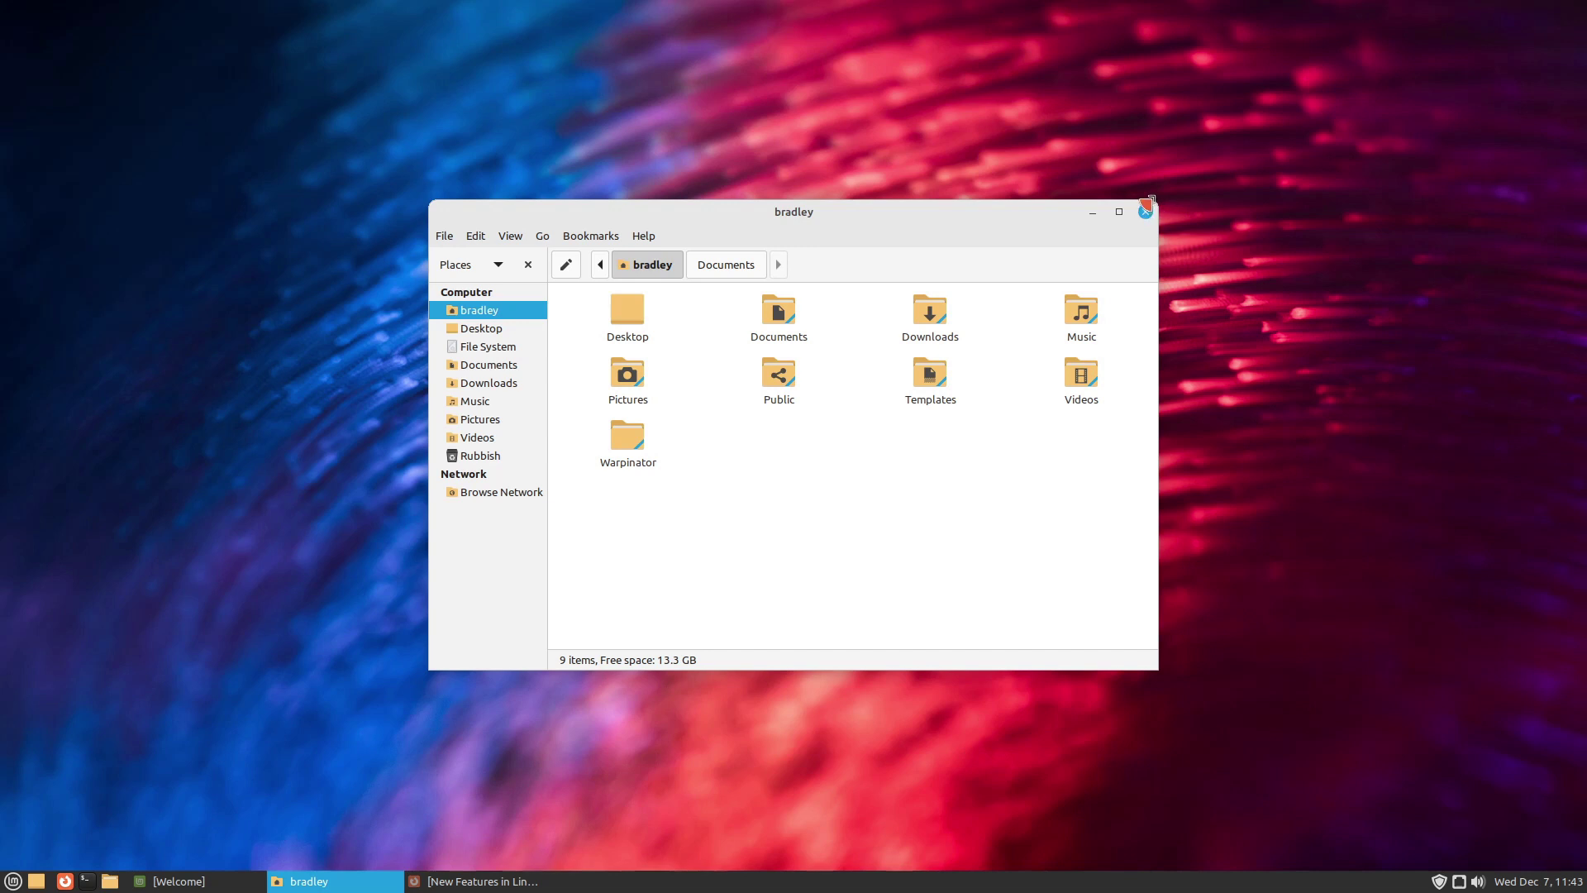
pyautogui.moveTo(1149, 201); pyautogui.dragTo(1161, 200)
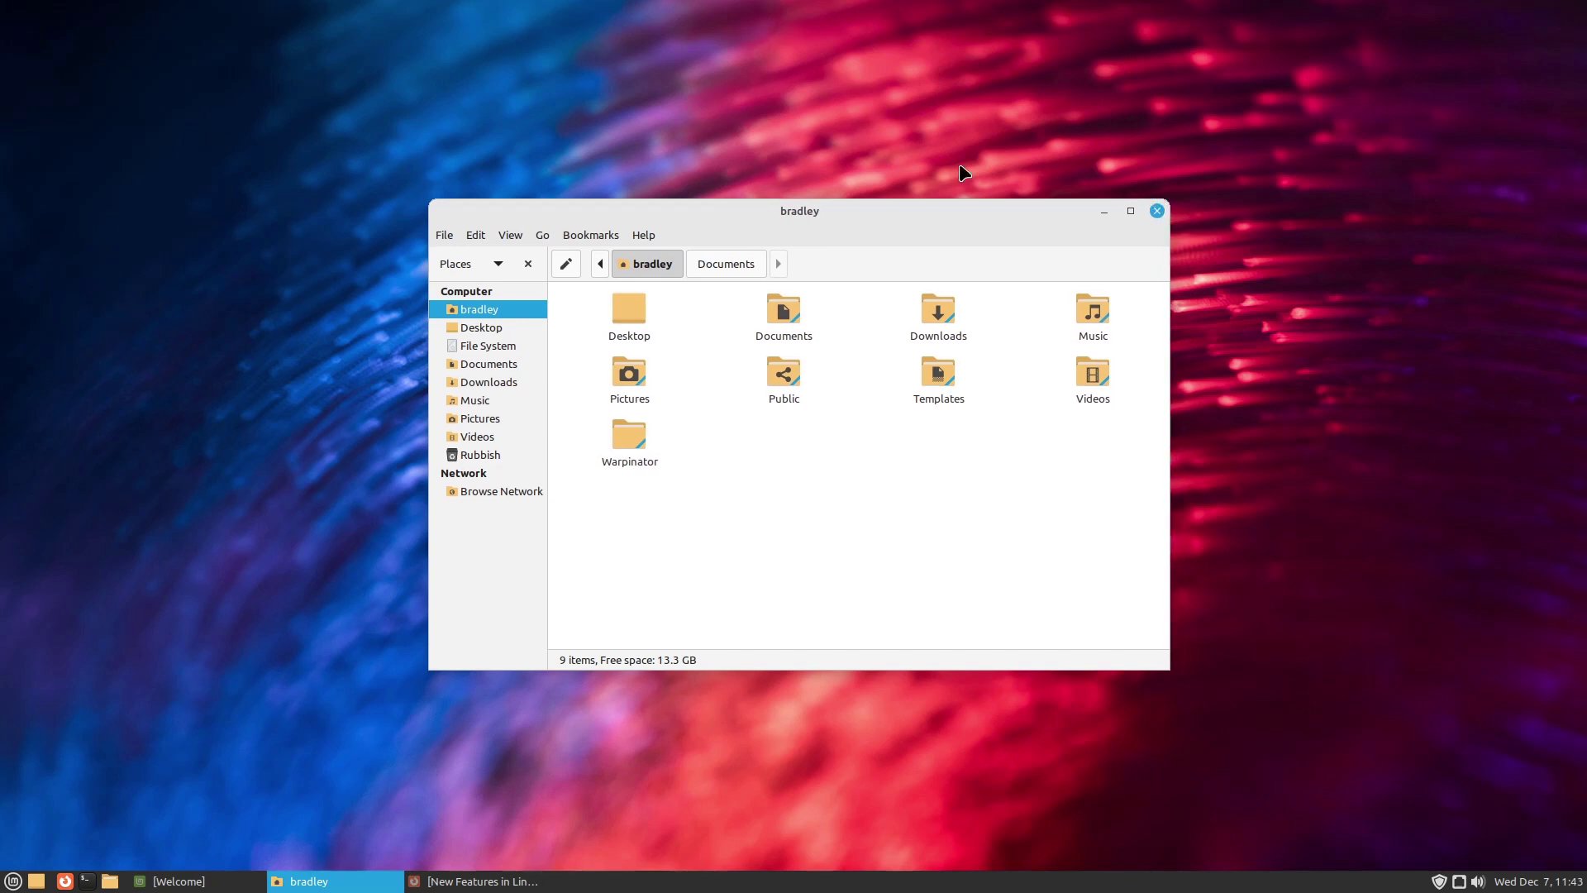
pyautogui.moveTo(428, 201); pyautogui.dragTo(423, 197)
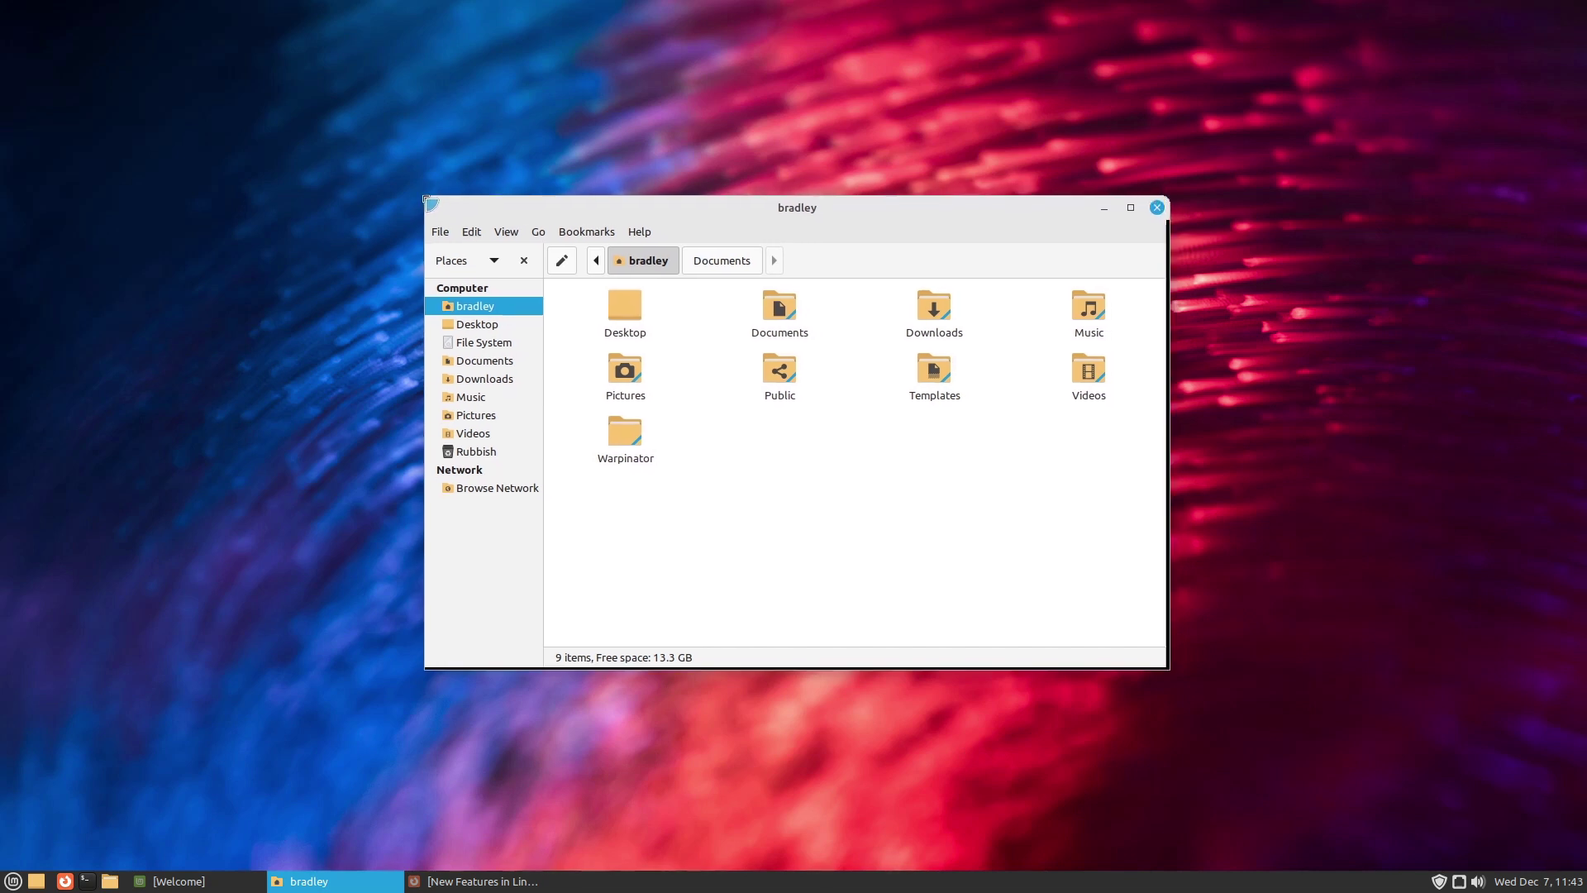
pyautogui.moveTo(429, 666); pyautogui.dragTo(442, 671)
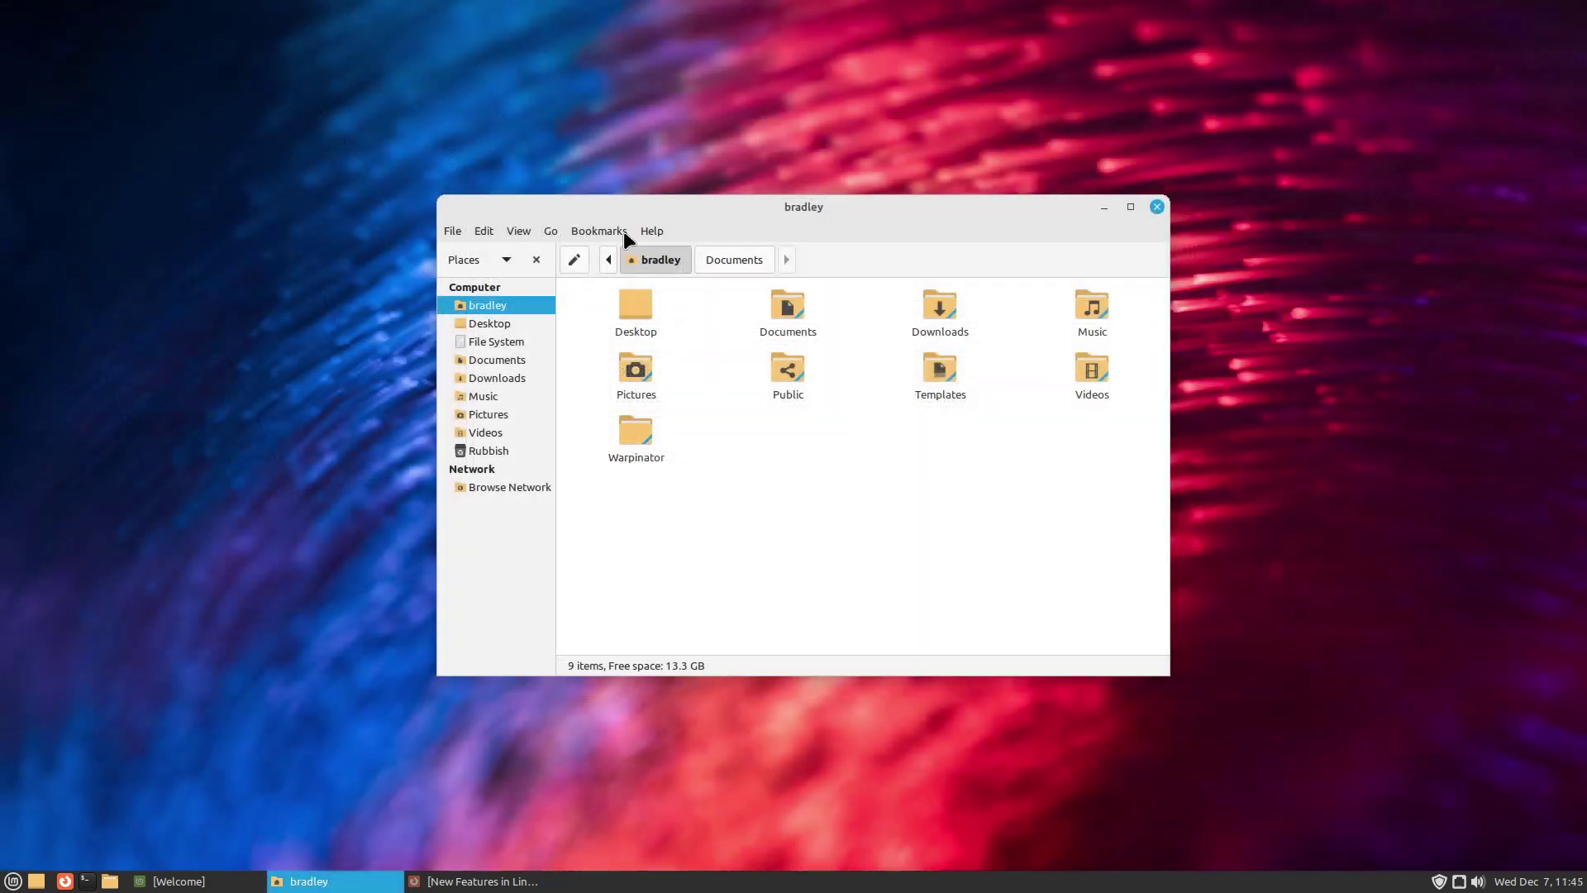
# Turn on the main toolbar in the home folder window
pyautogui.click(518, 232)
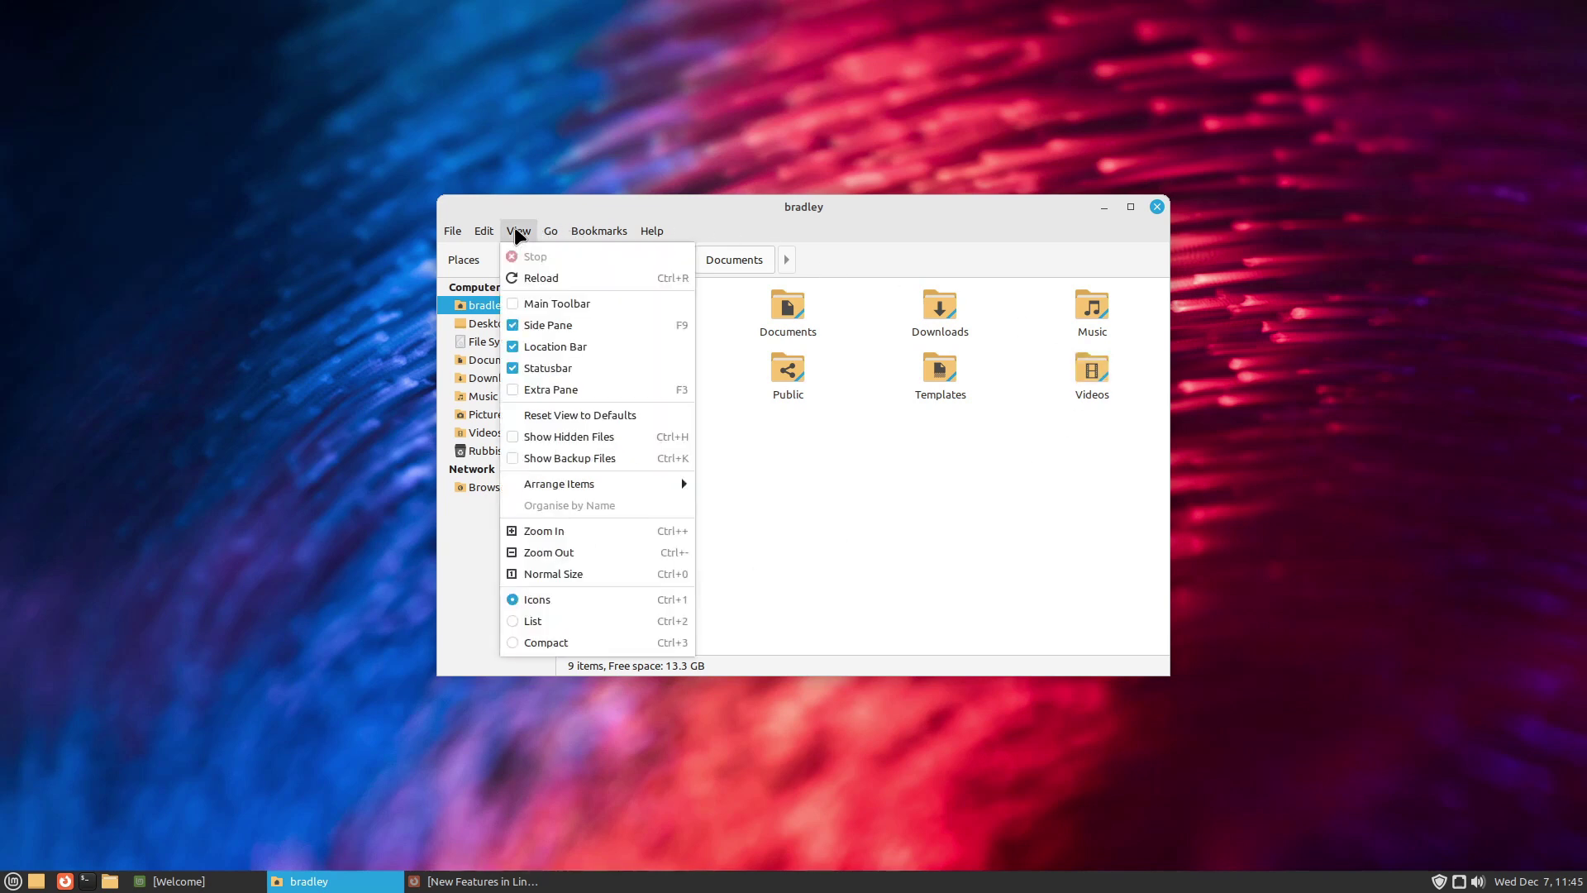
pyautogui.click(604, 305)
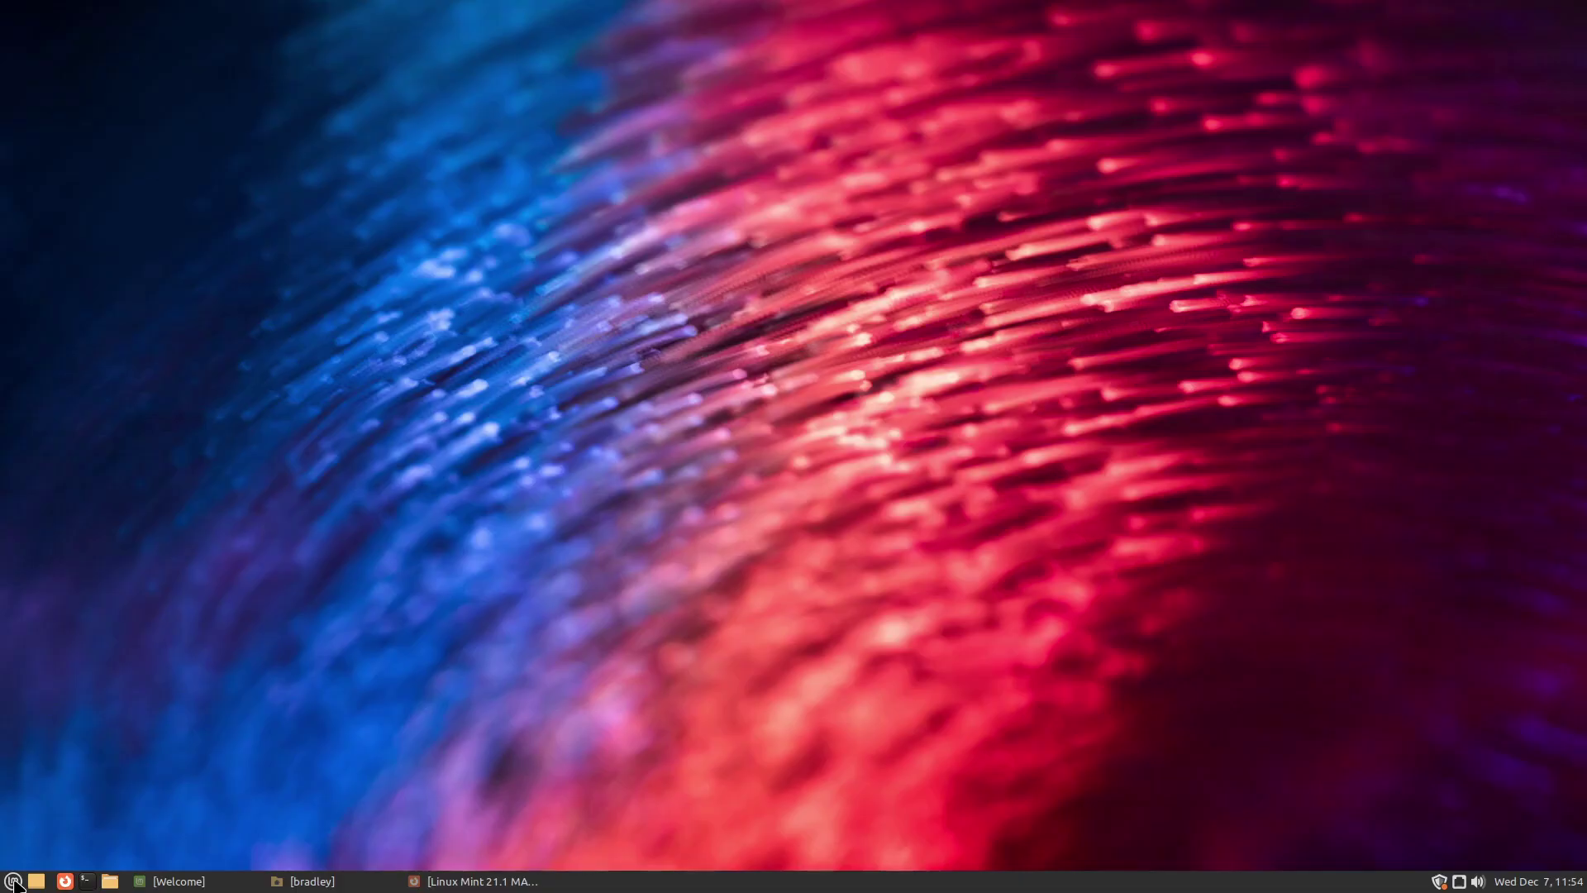
# Launch the Appearance preferences, move the window to the desktop's upper-right area and open the theme customisation dialog
pyautogui.press('super')
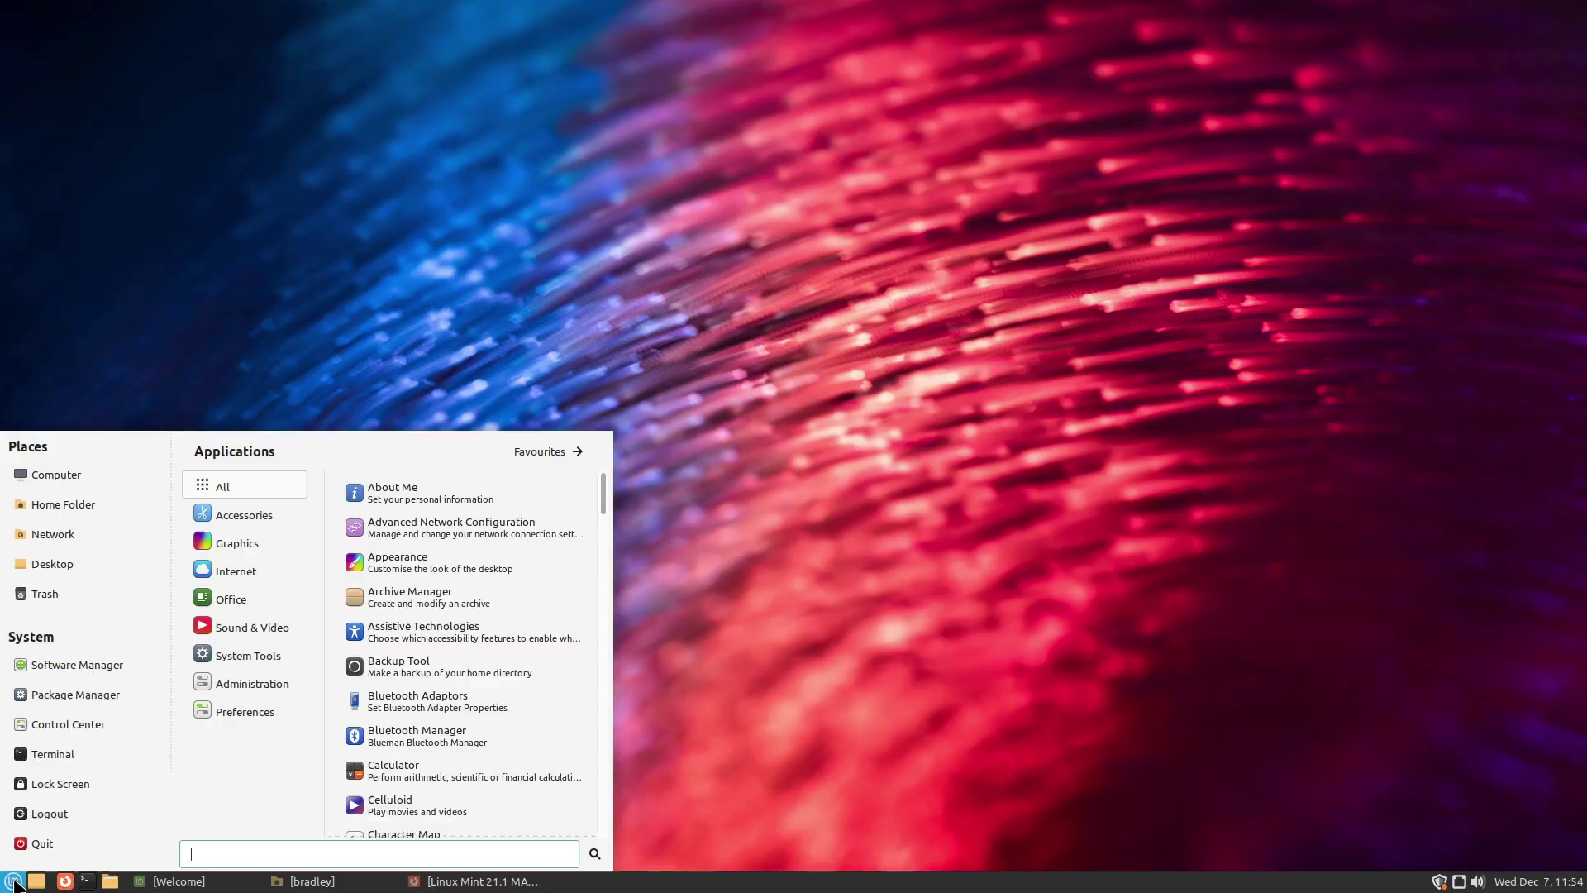
pyautogui.click(468, 571)
pyautogui.moveTo(1005, 188); pyautogui.dragTo(1451, 37)
pyautogui.click(1405, 438)
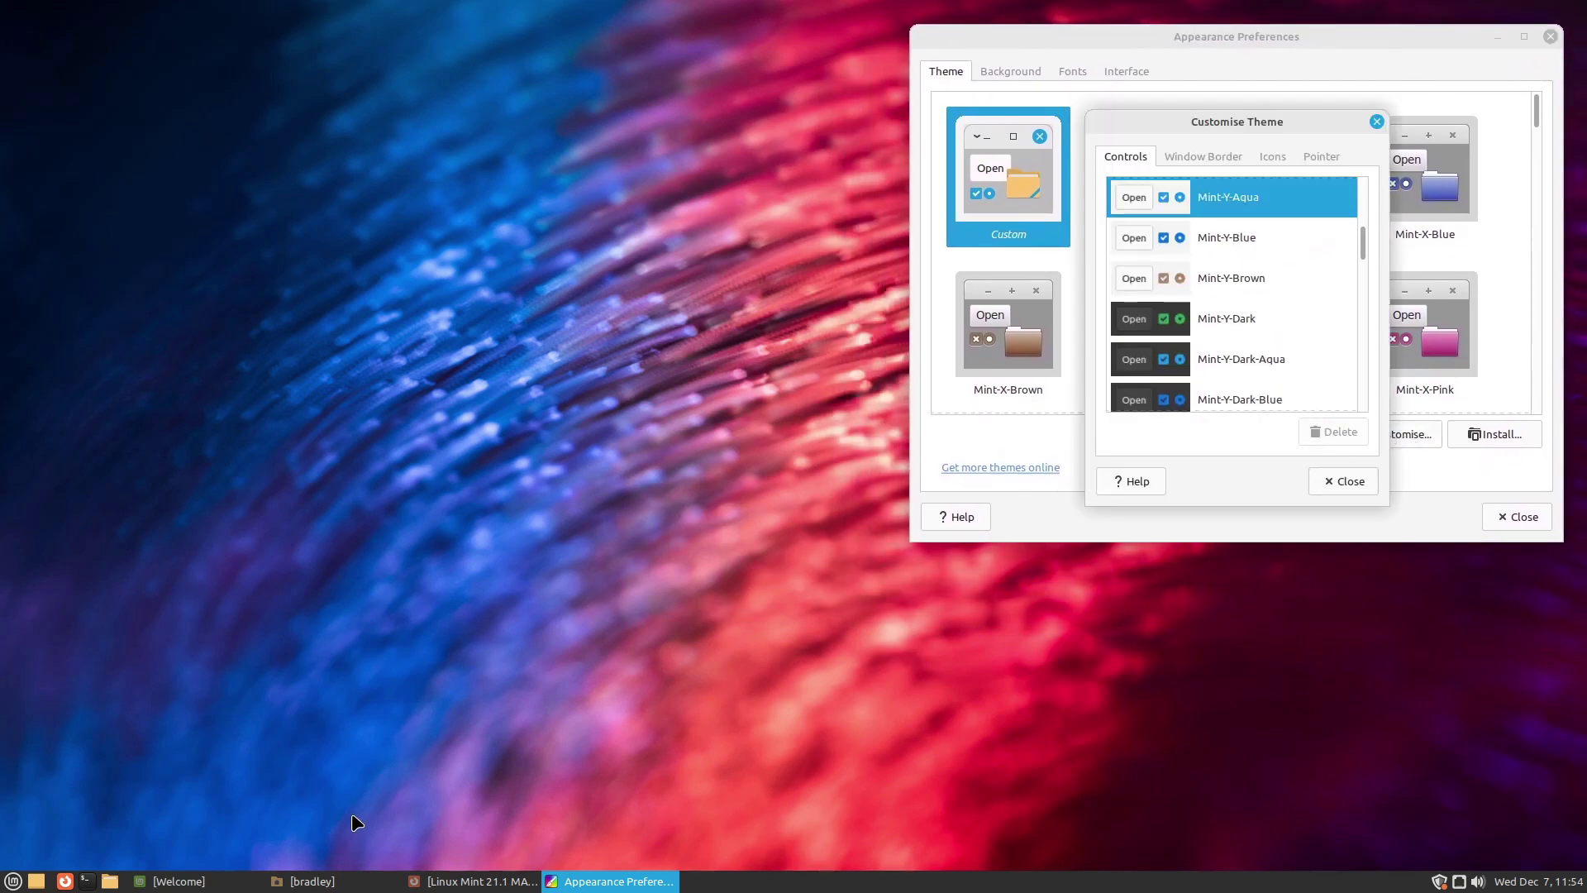
# Shrink the home folder window, place it in the desktop's upper-left area and move the Customise Theme dialog below the theme previews
pyautogui.click(310, 881)
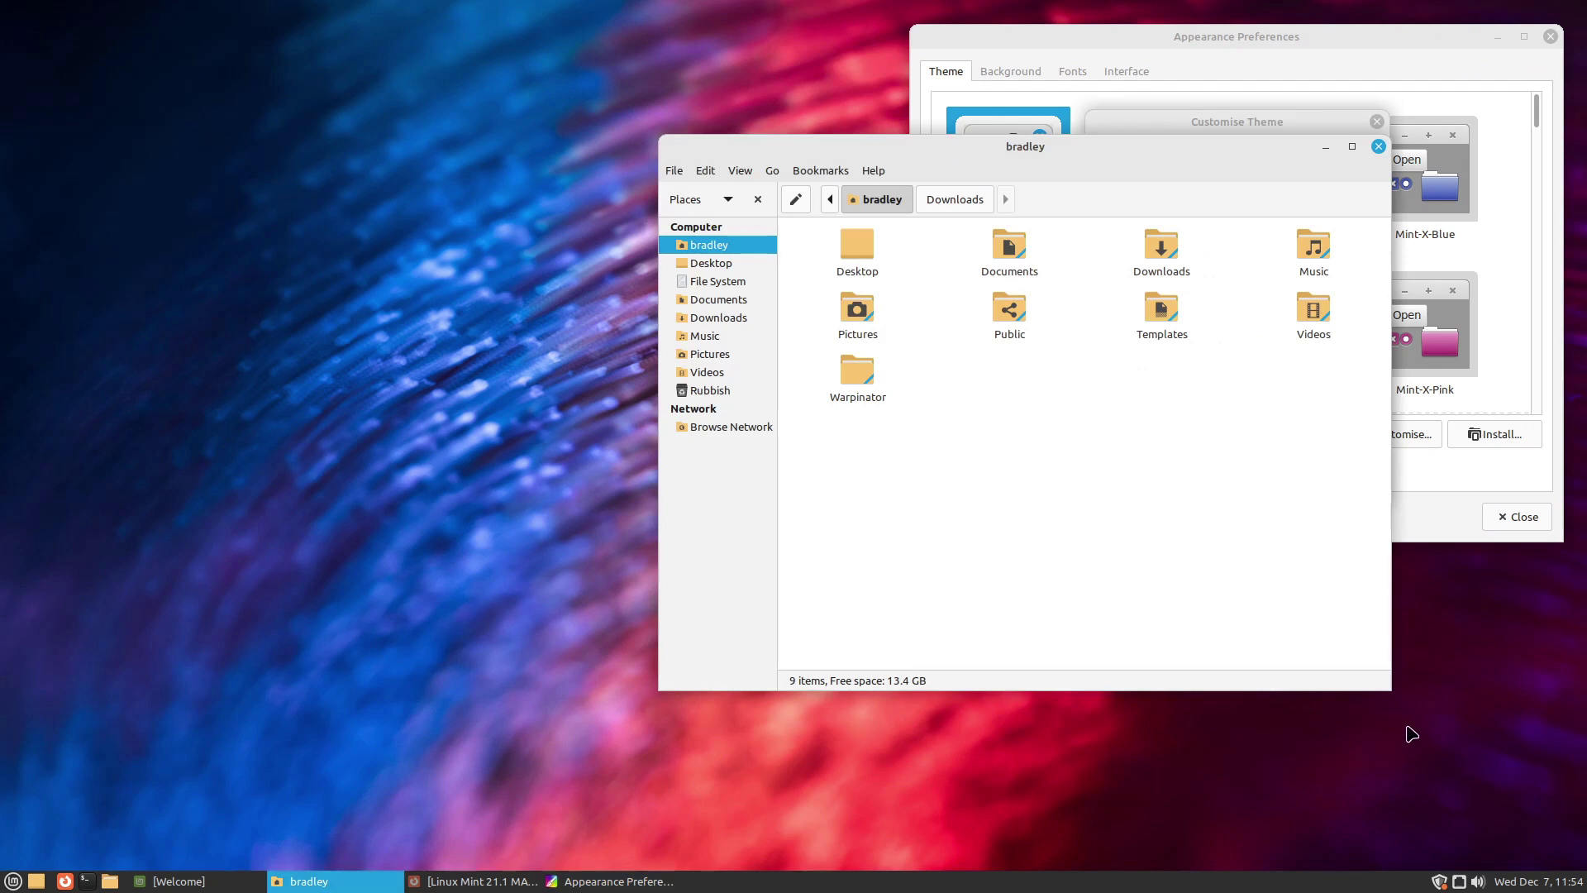
pyautogui.moveTo(1390, 687); pyautogui.dragTo(1245, 487)
pyautogui.moveTo(1088, 172); pyautogui.dragTo(539, 52)
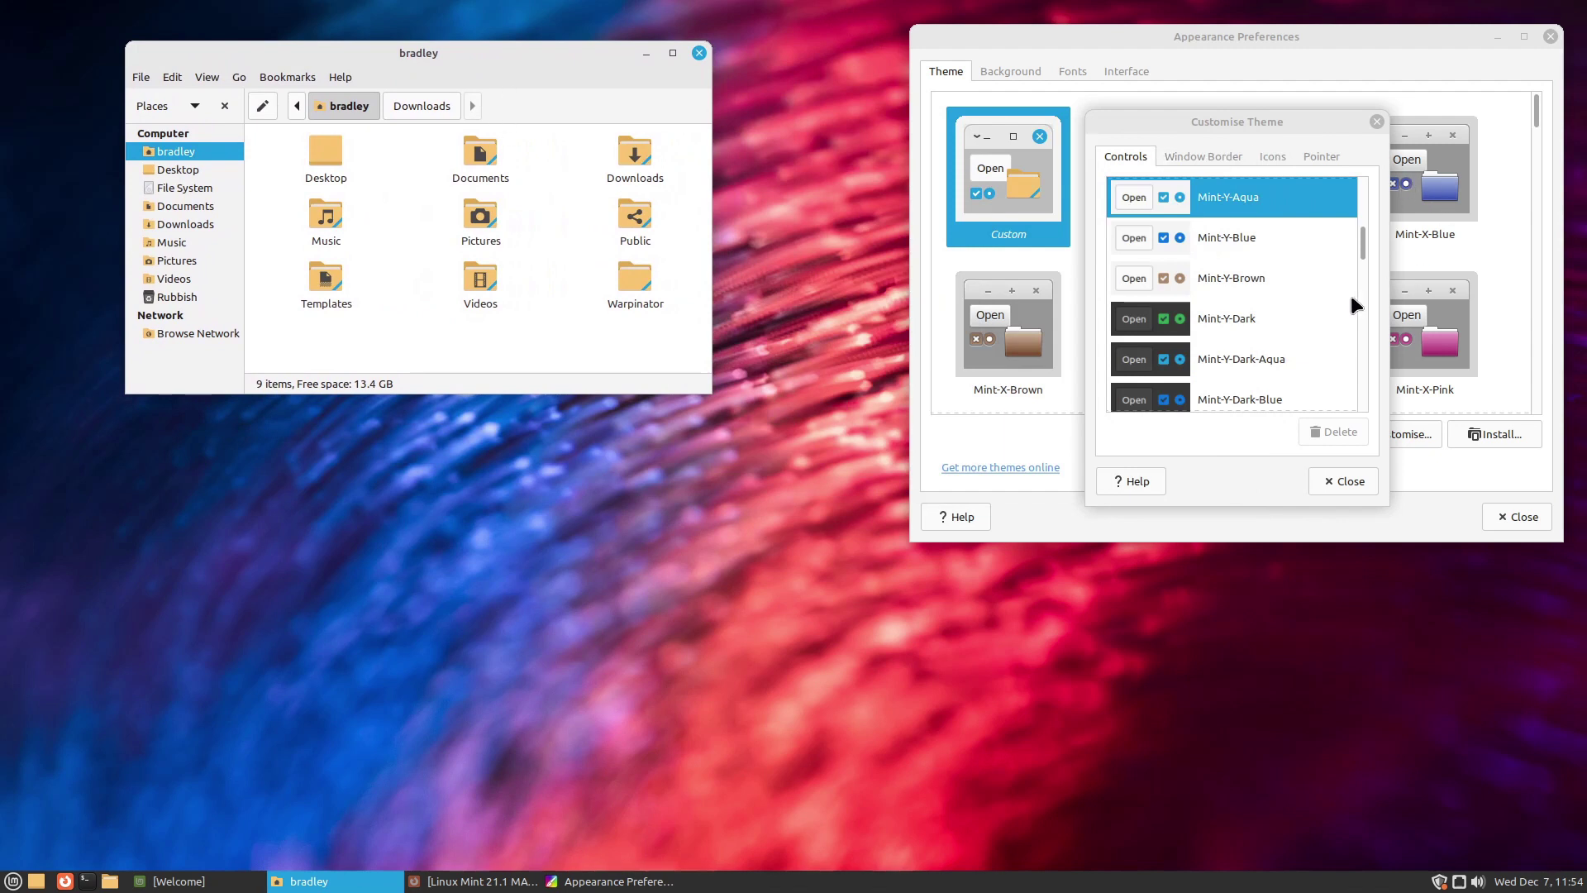
pyautogui.moveTo(1222, 117); pyautogui.dragTo(1222, 478)
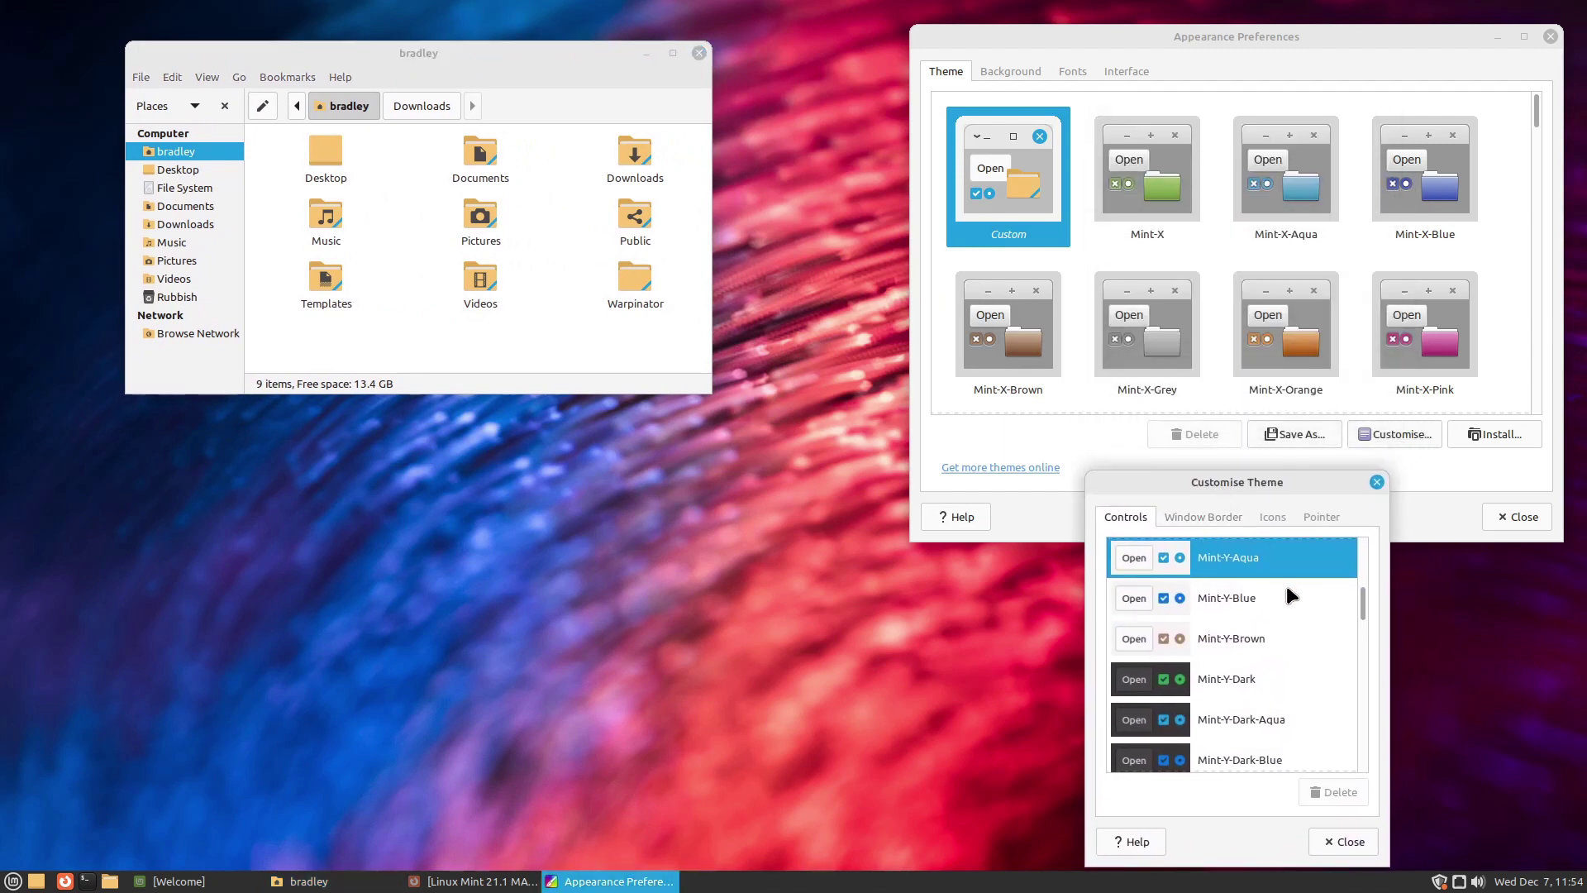
# Examine the window border themes available for the custom theme
pyautogui.click(1177, 514)
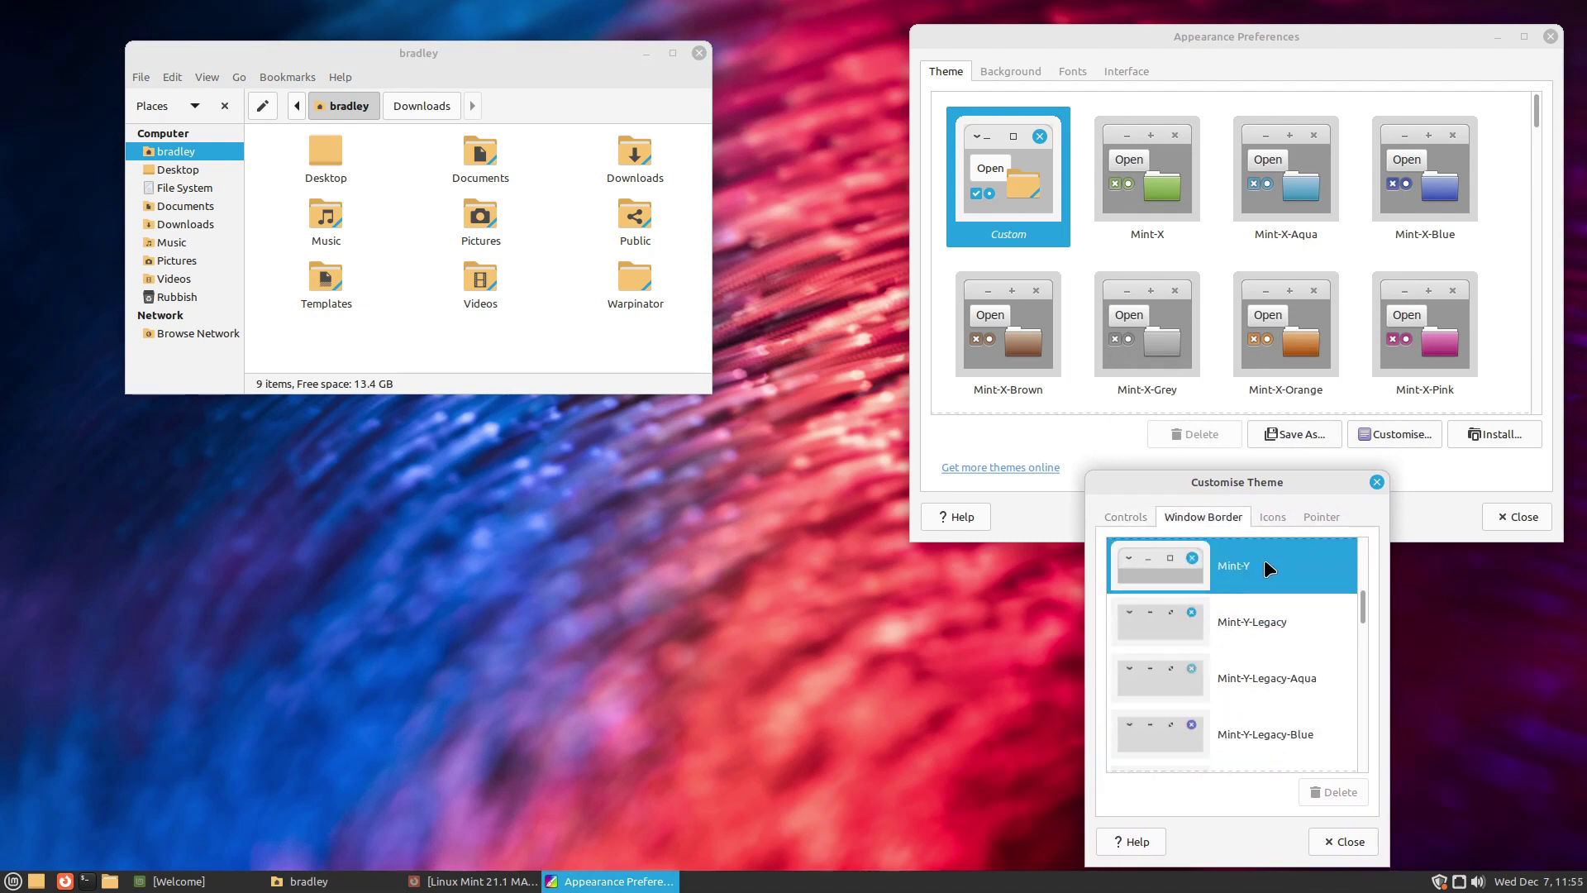
pyautogui.scroll(1, 1263, 558)
# Apply the Yaru-blue icon theme and preview its icons in the applications menu
pyautogui.click(1272, 516)
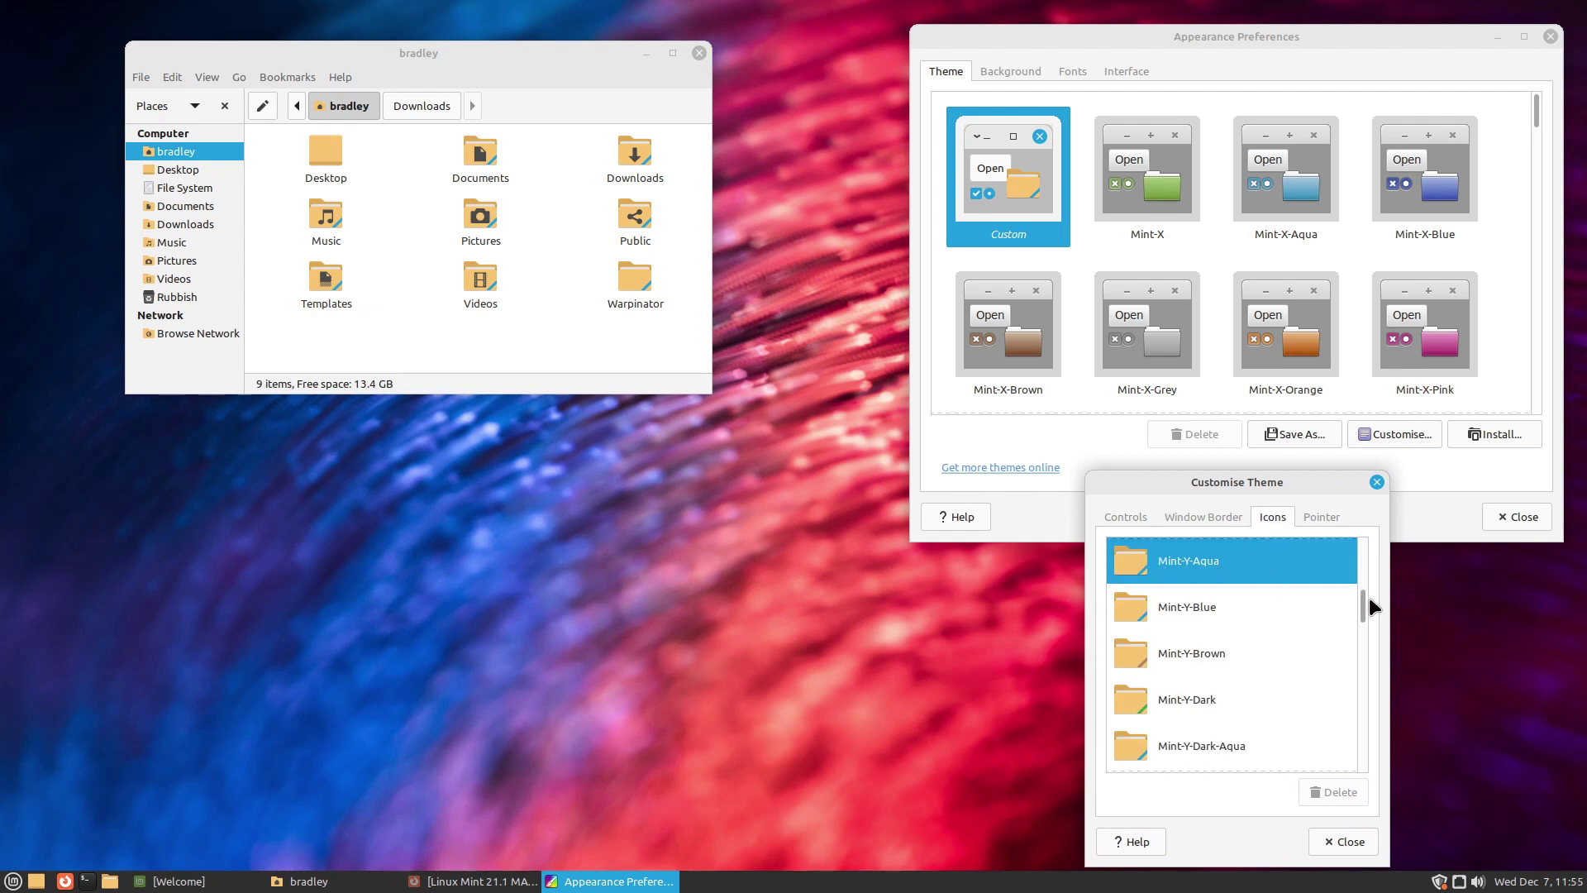
pyautogui.scroll(-1, 1363, 609)
pyautogui.moveTo(1363, 609); pyautogui.dragTo(1364, 659)
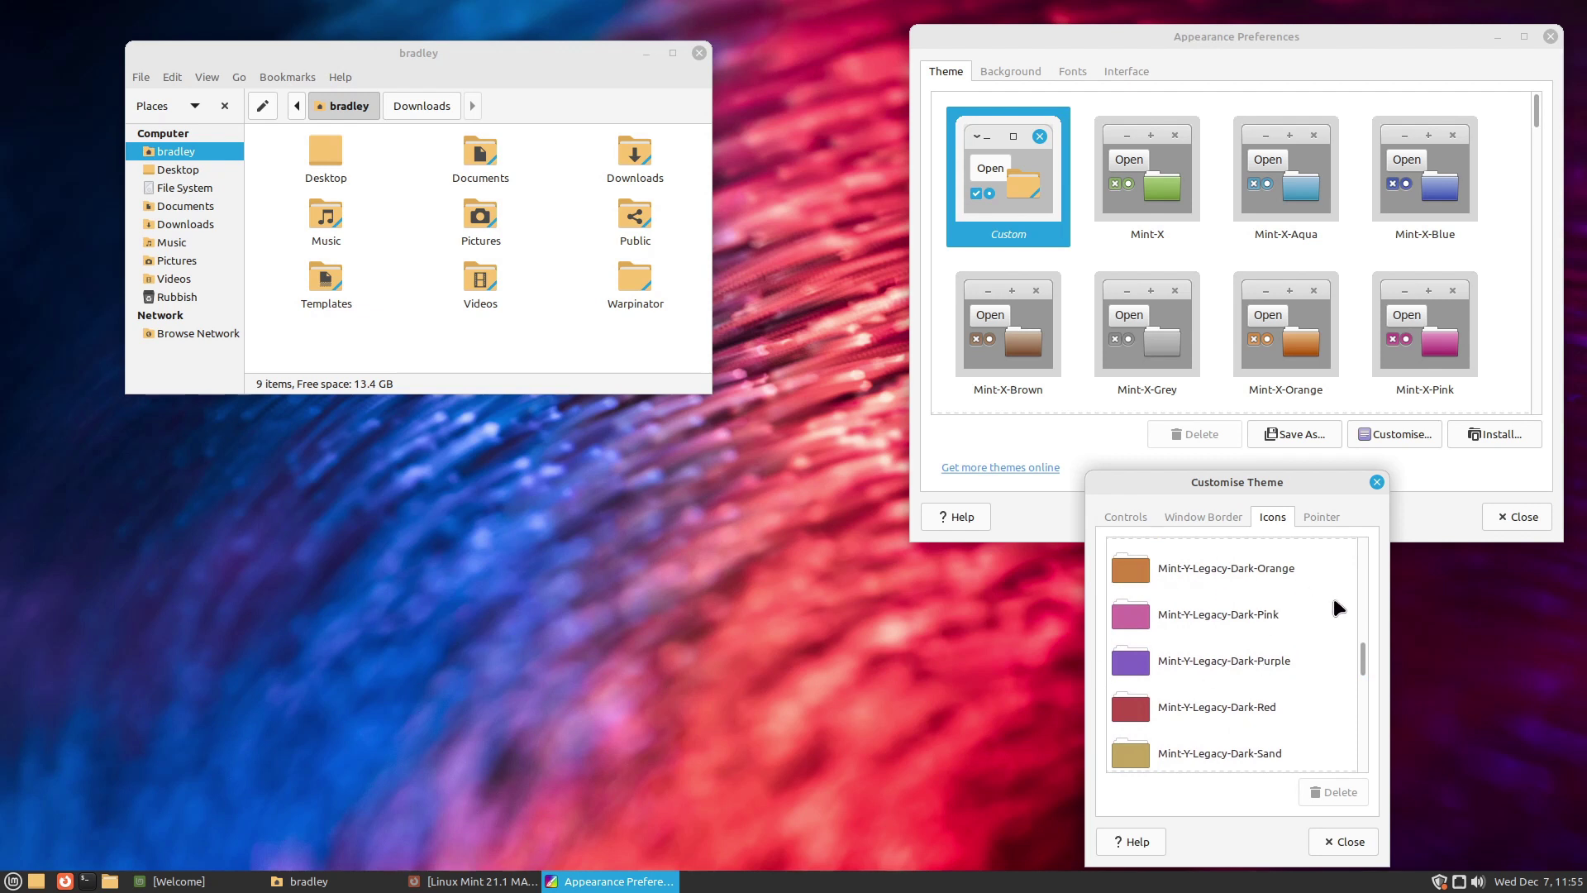
pyautogui.moveTo(1363, 661); pyautogui.dragTo(1364, 722)
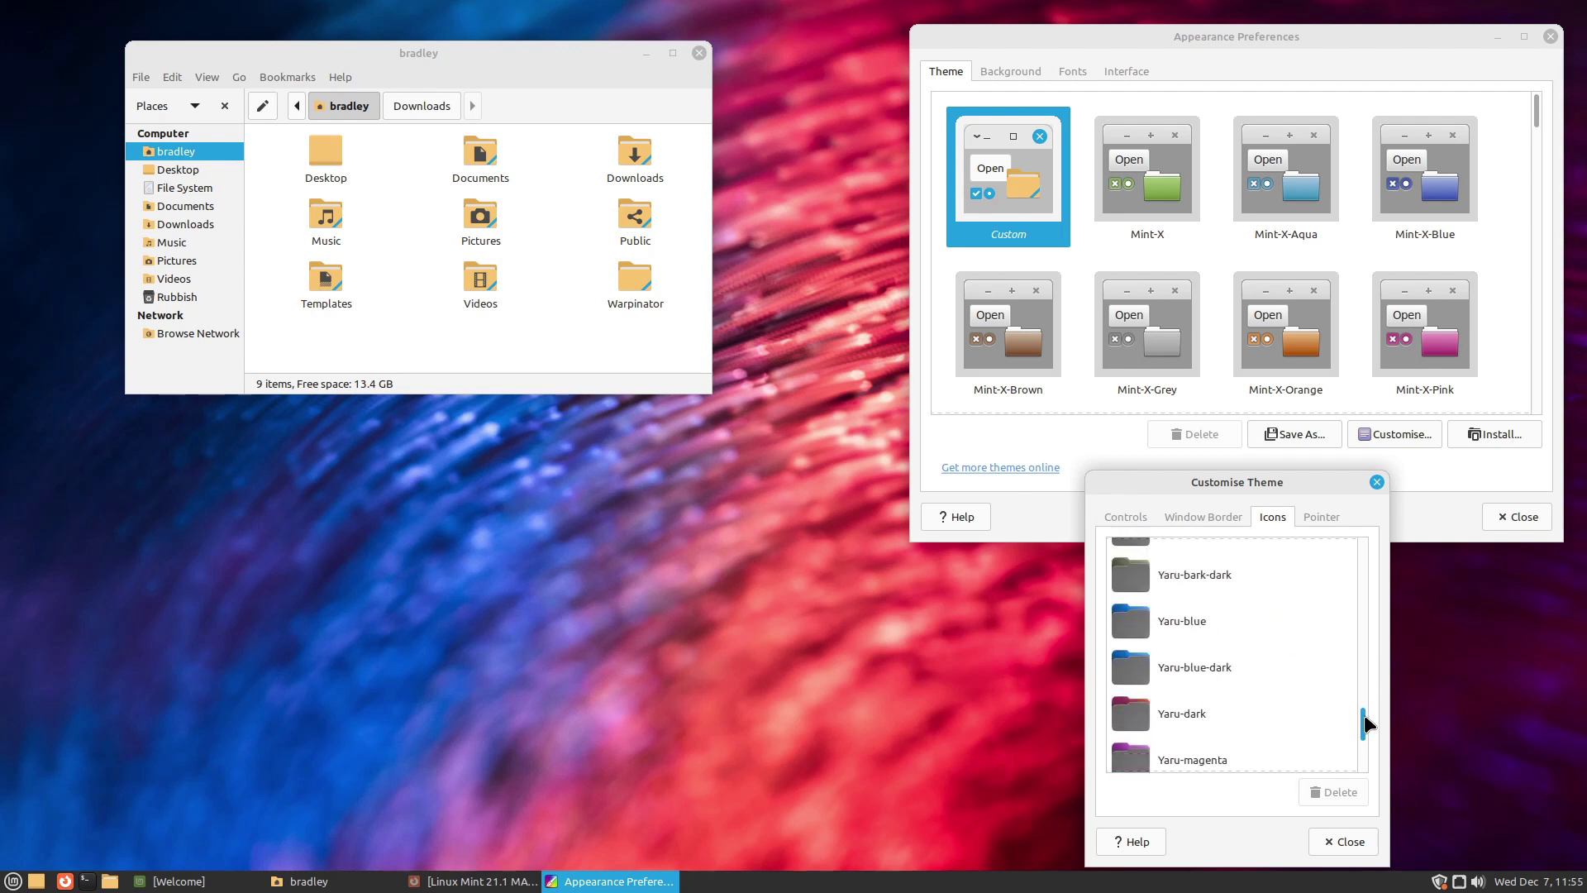
pyautogui.click(1136, 617)
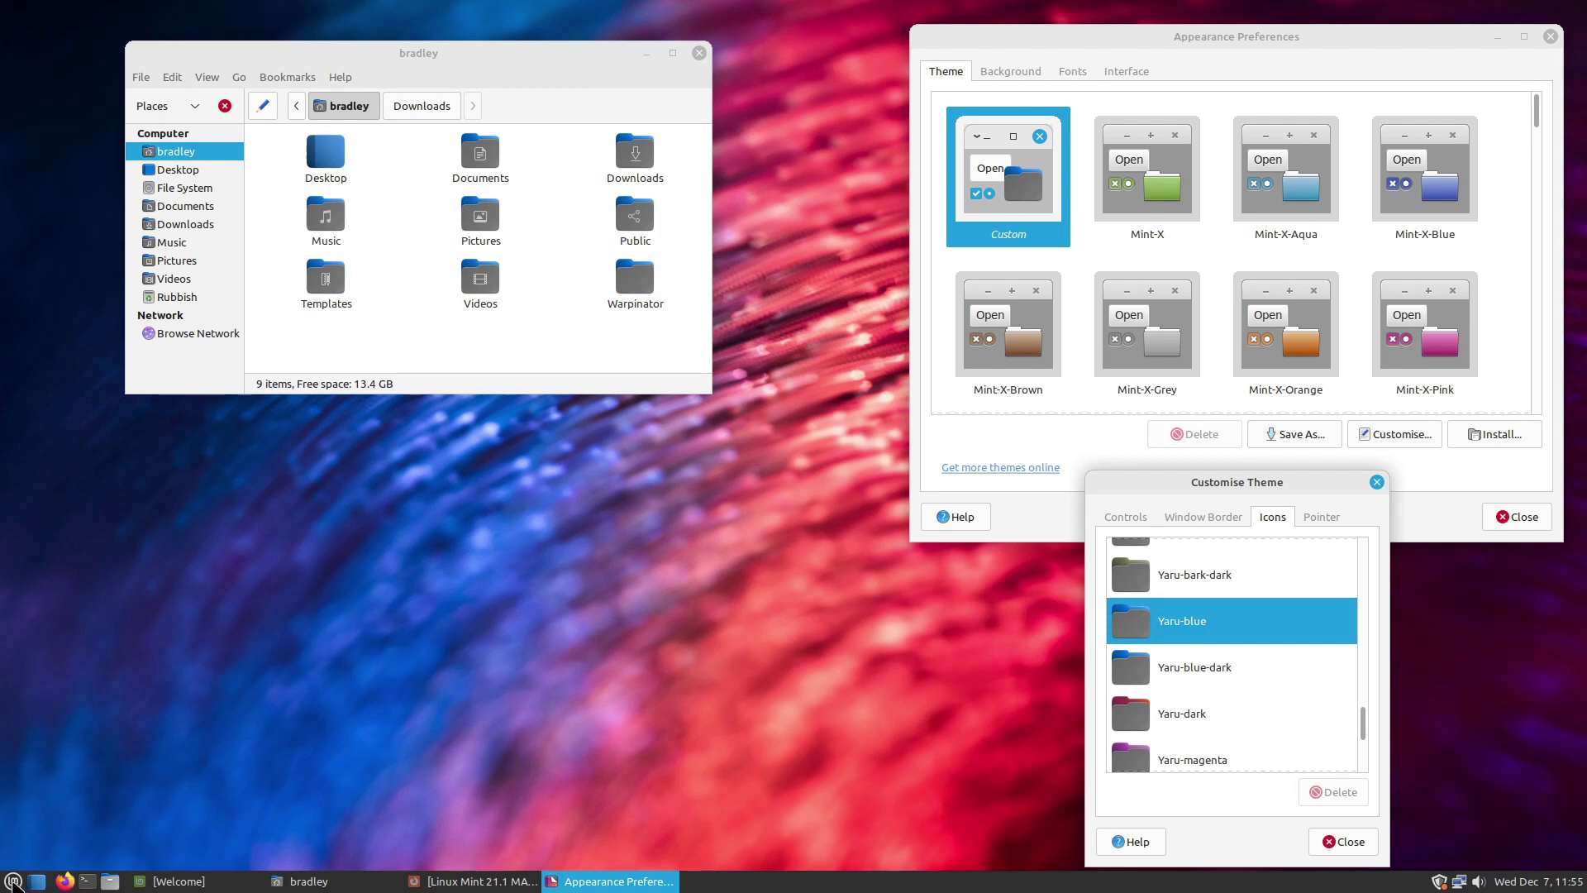
pyautogui.click(14, 881)
pyautogui.click(14, 882)
# Switch the icon theme to Papirus and preview its icons in the applications menu
pyautogui.moveTo(1367, 724)
pyautogui.mouseDown()
pyautogui.moveTo(1375, 772)
pyautogui.moveTo(1359, 704)
pyautogui.mouseUp()
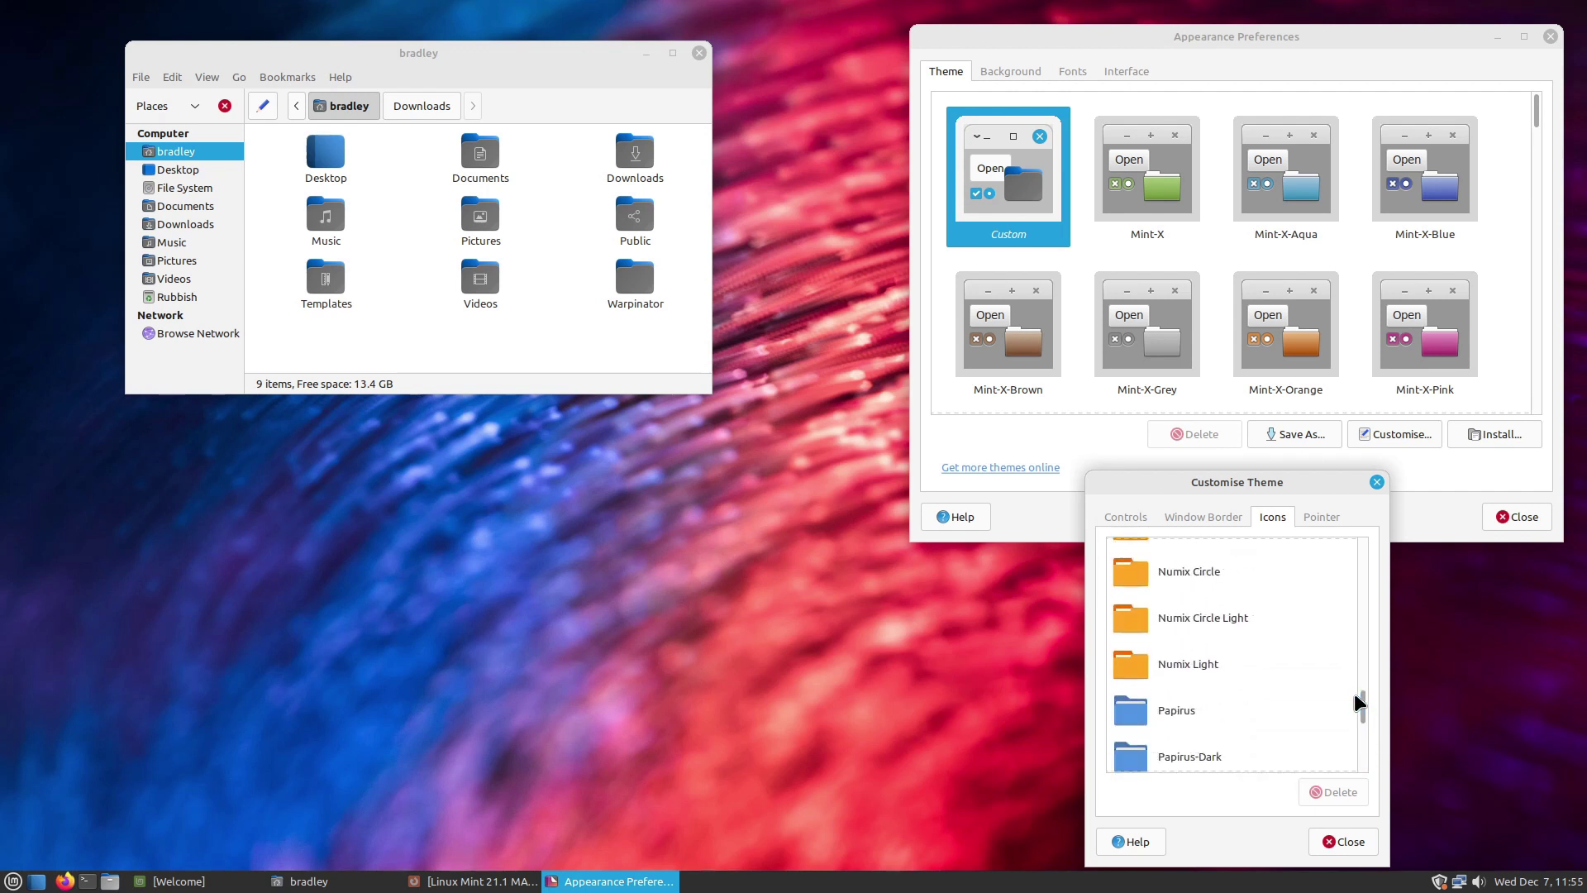
pyautogui.click(1175, 711)
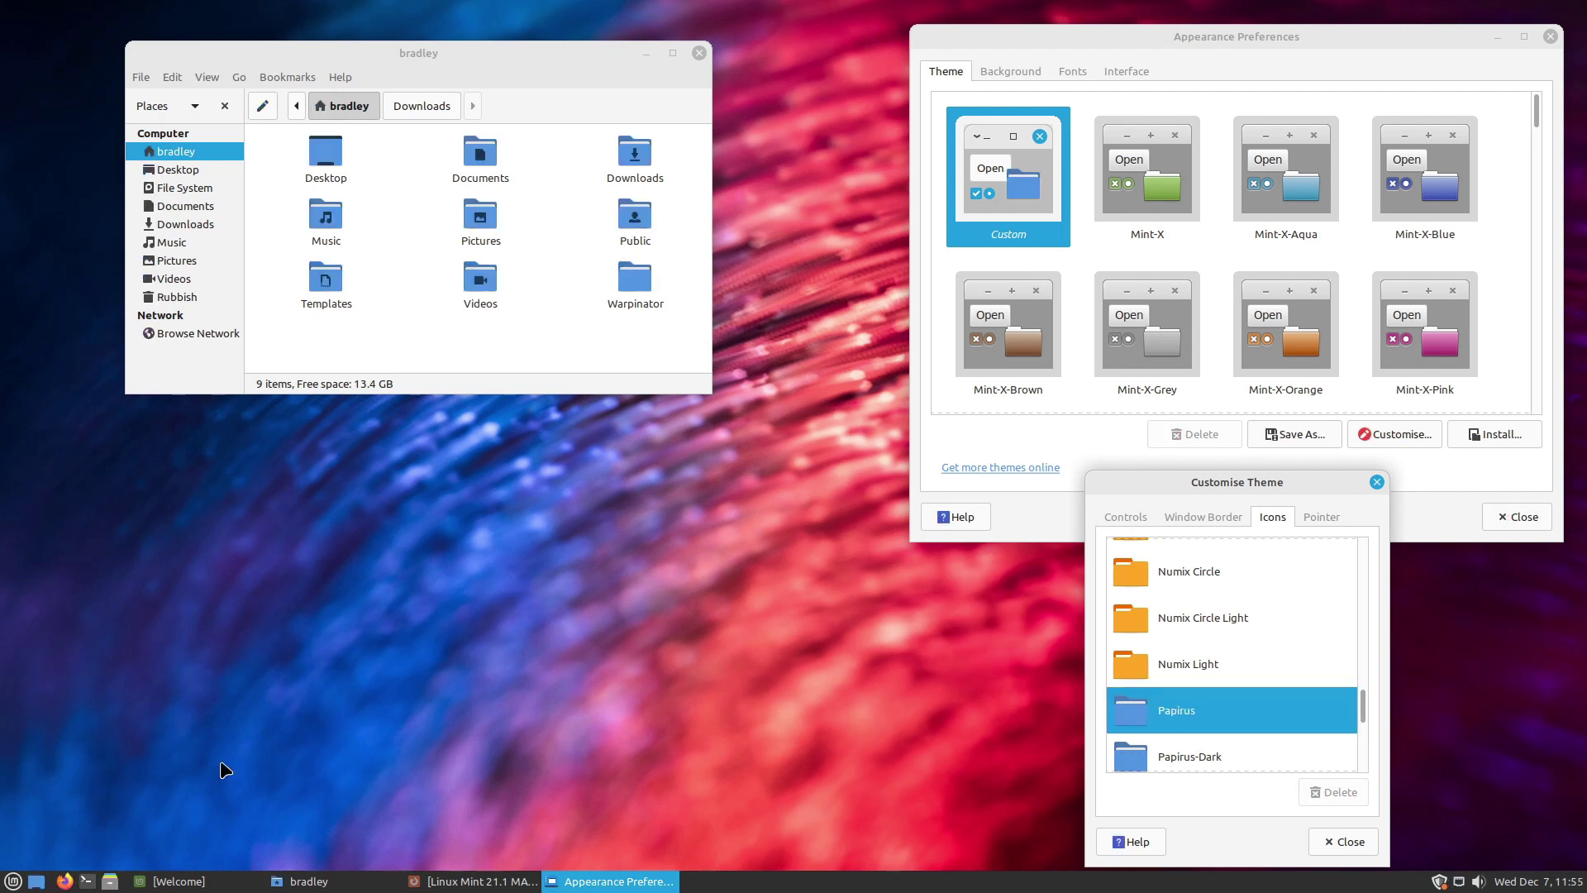
pyautogui.click(14, 881)
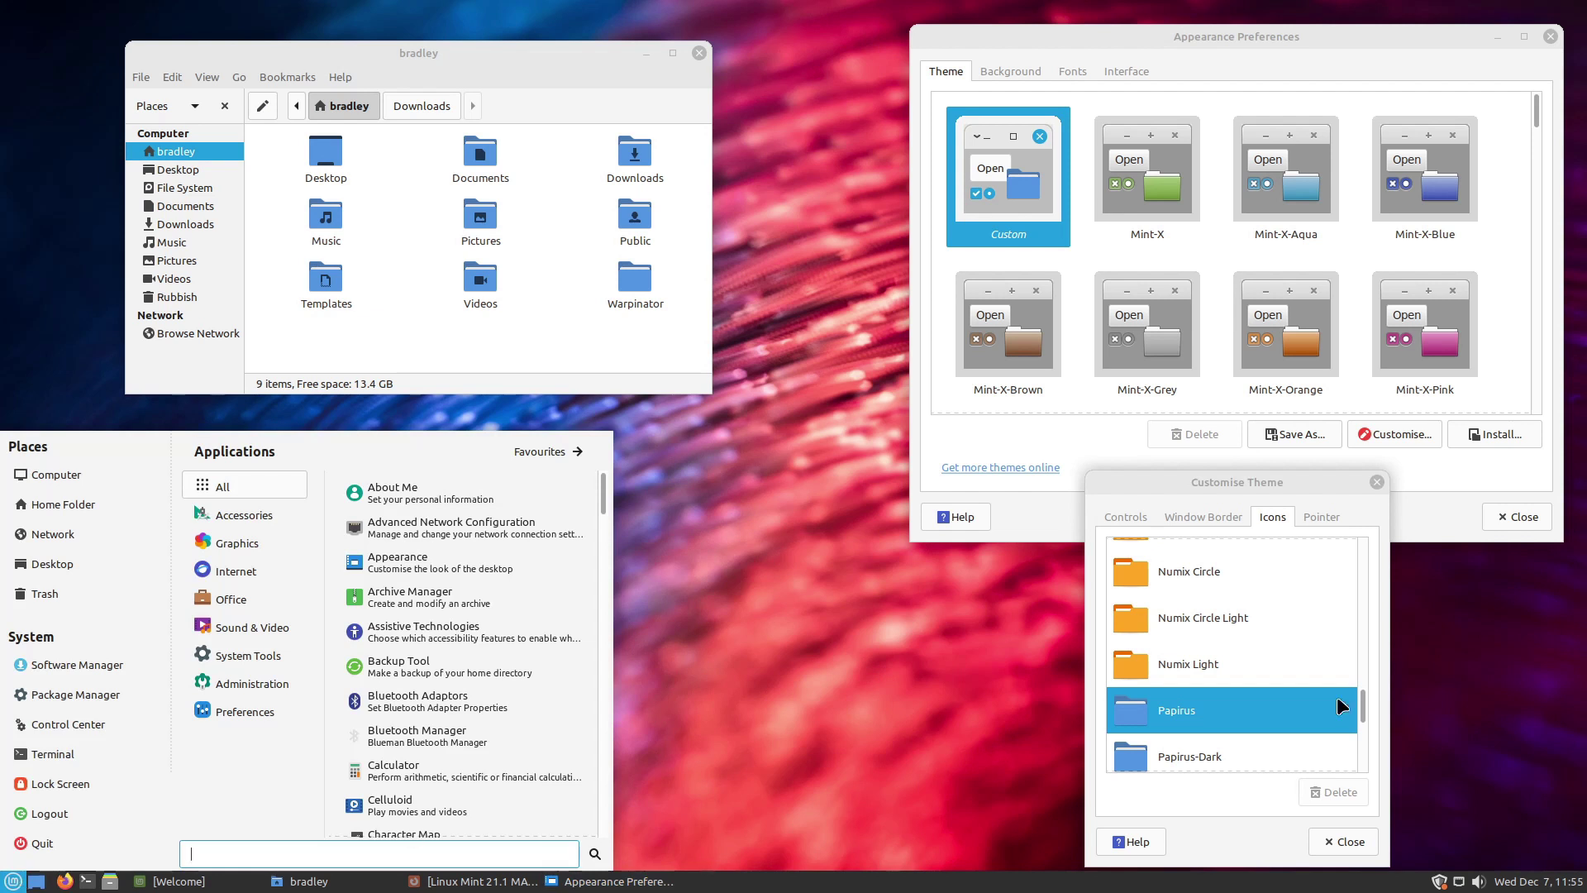
# Switch the icon theme to Numix and preview its icons in the applications menu
pyautogui.moveTo(1362, 711); pyautogui.dragTo(1365, 710)
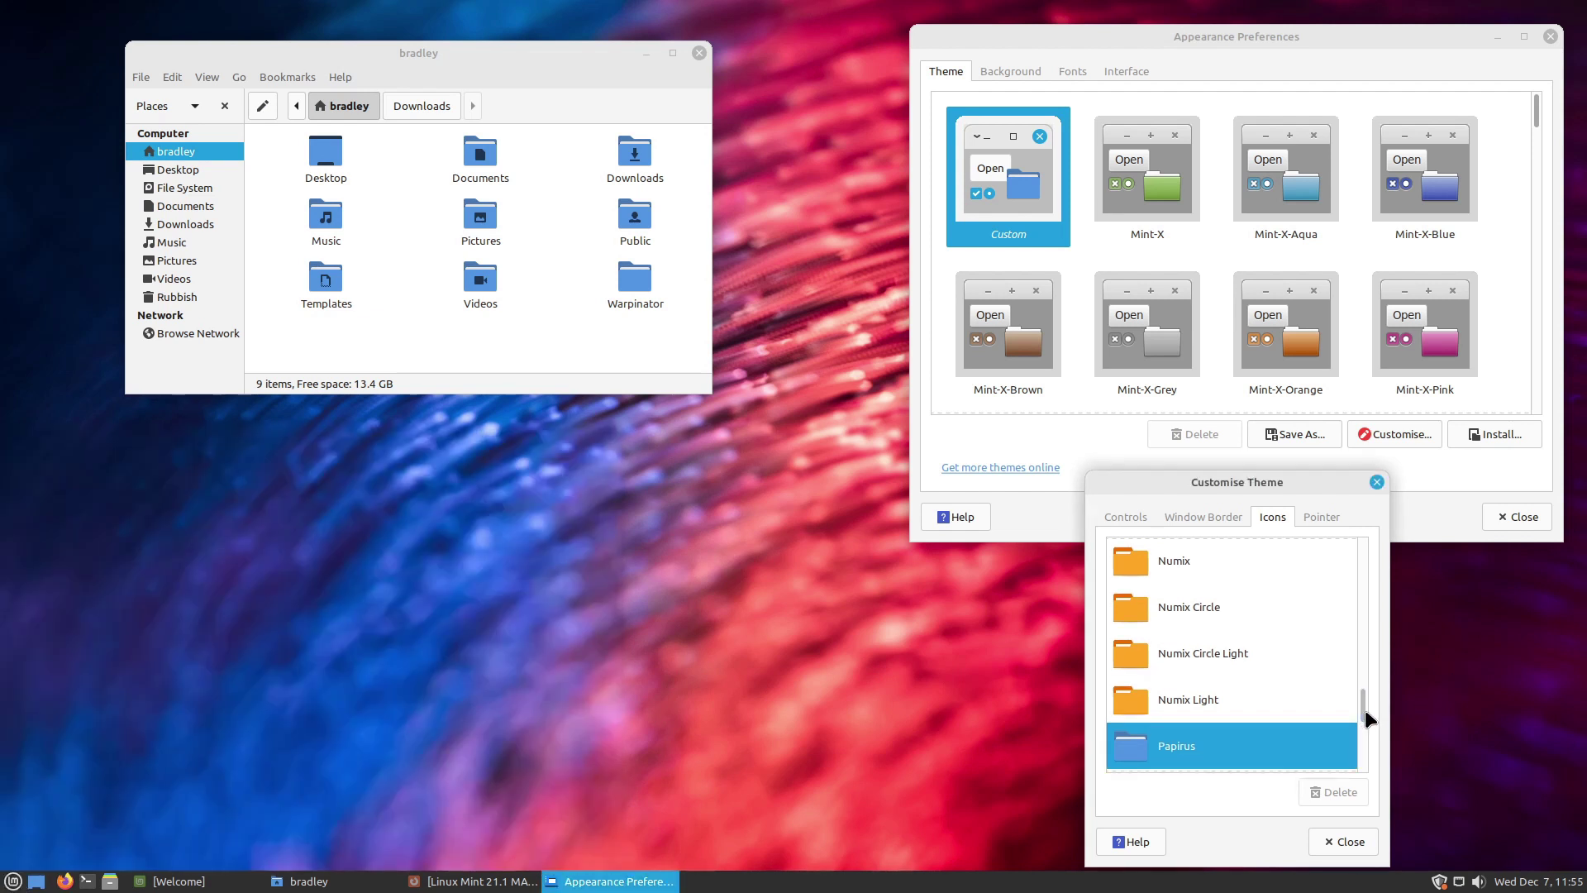
pyautogui.click(1150, 565)
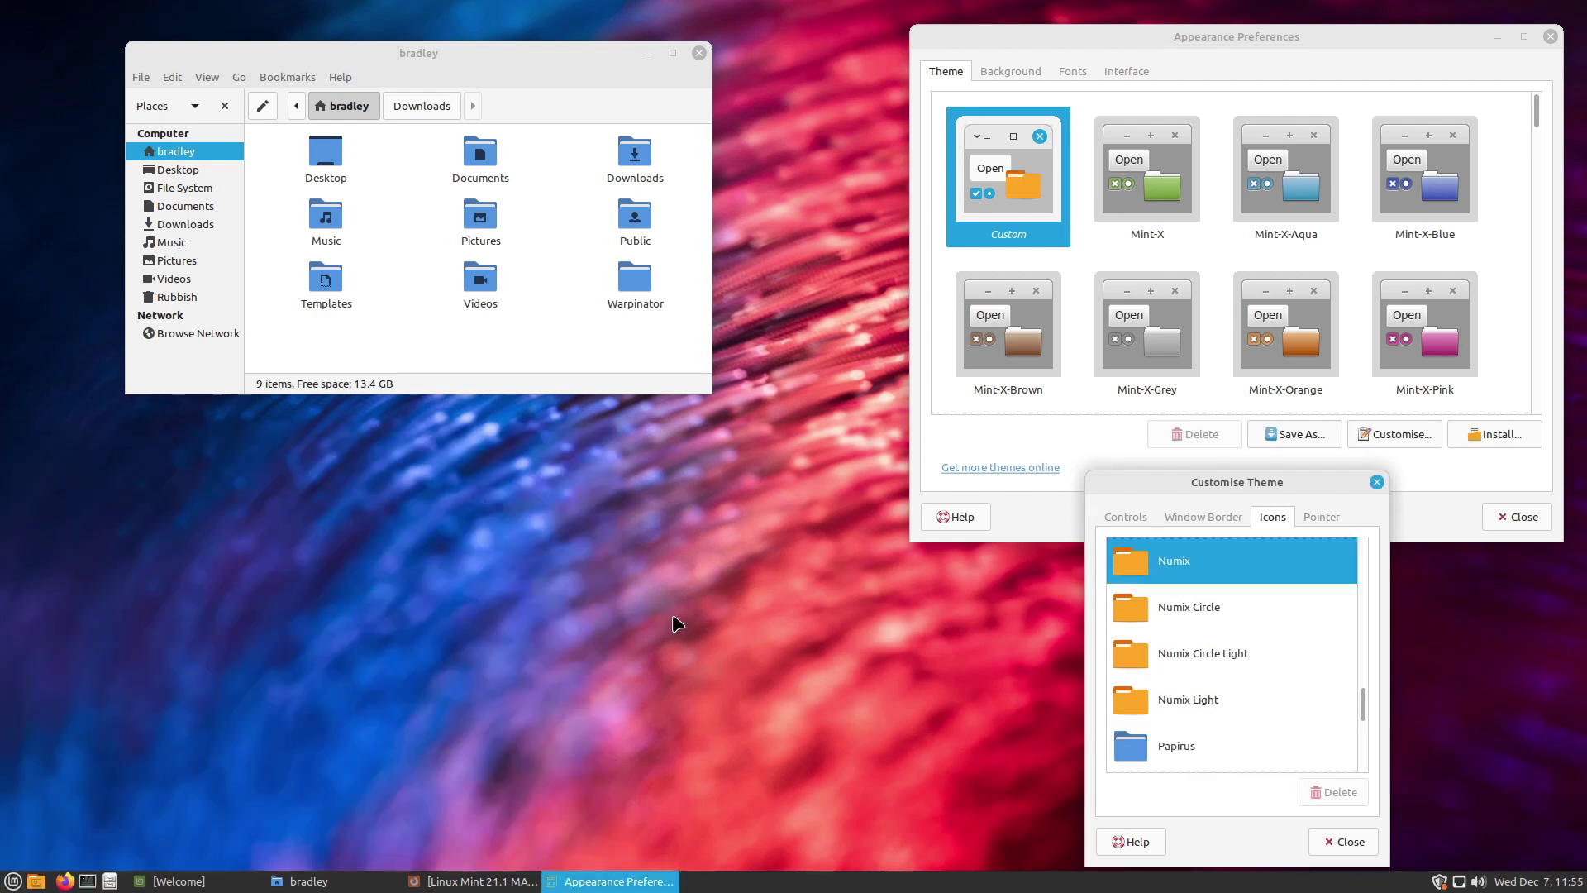
pyautogui.click(13, 885)
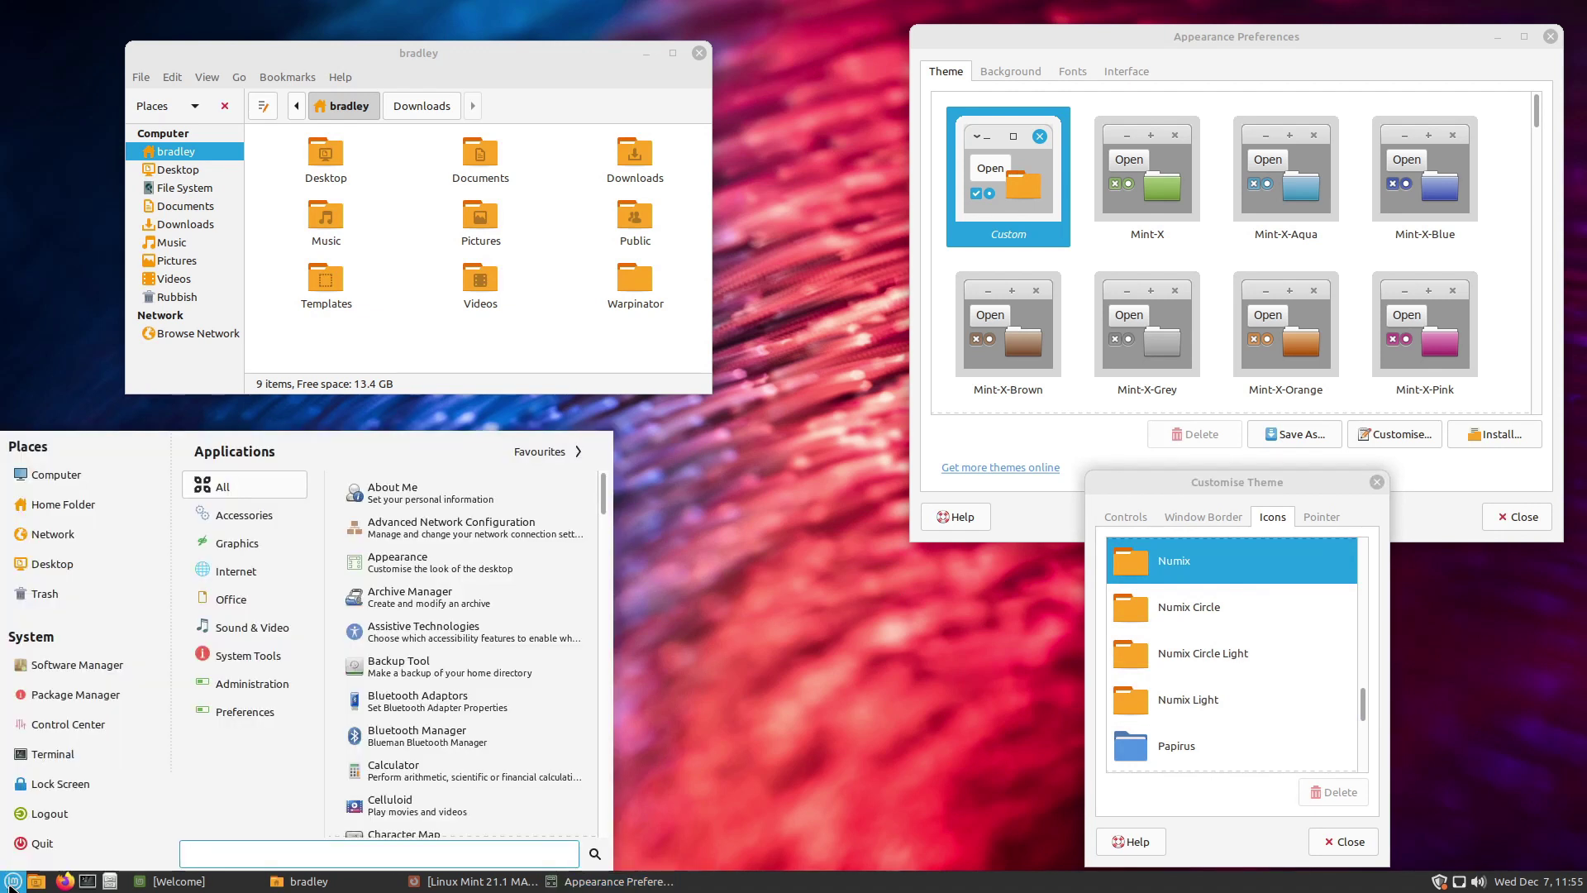
pyautogui.click(13, 885)
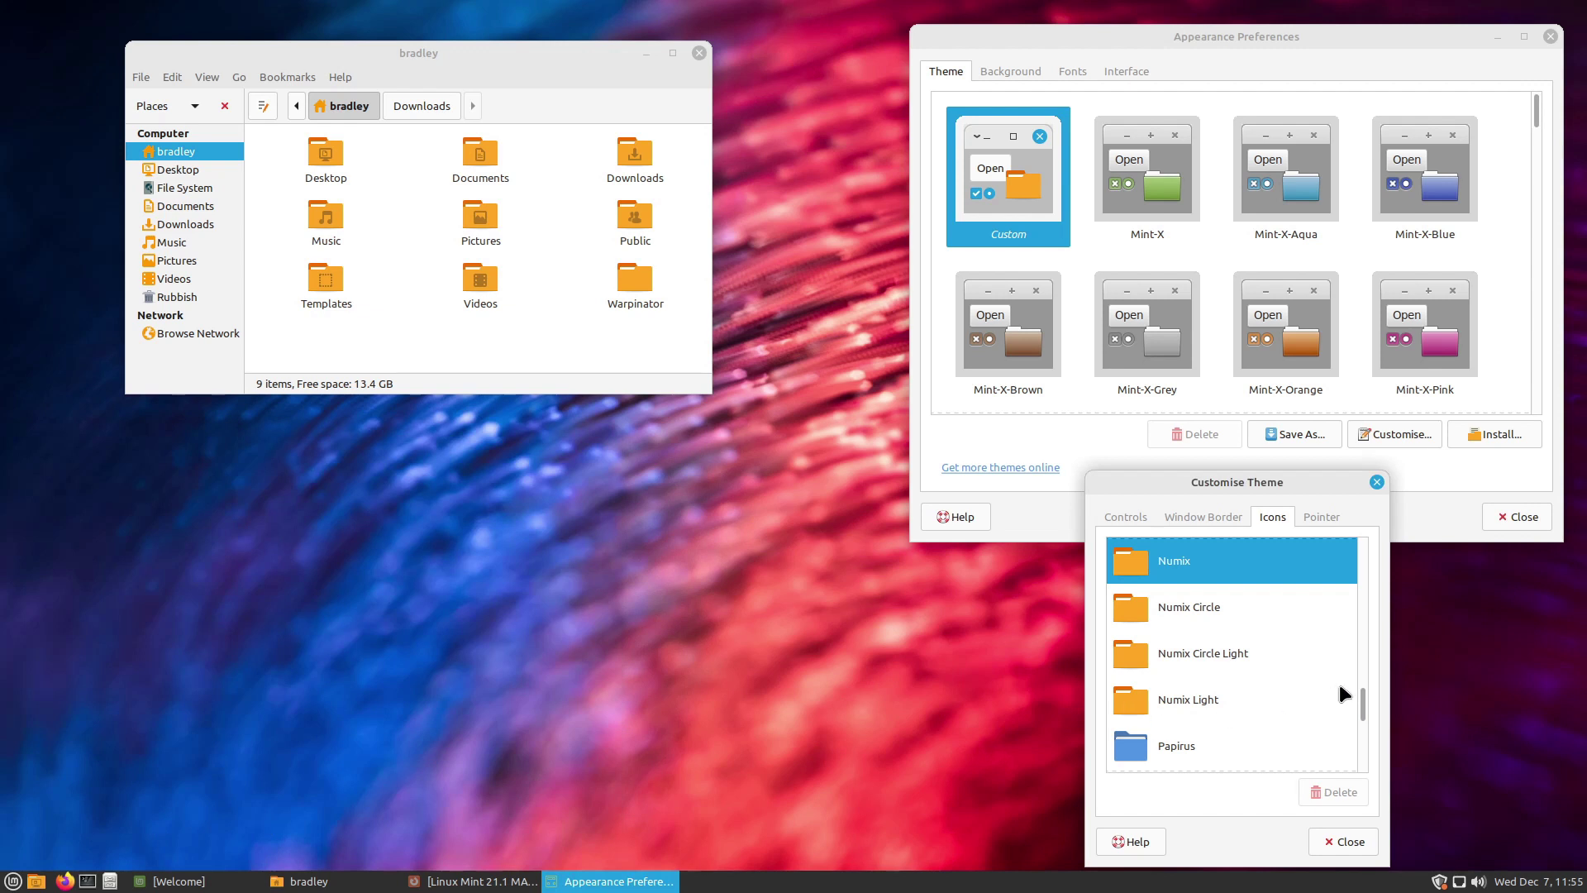
# Switch the icon theme to Breeze and preview its icons in the applications menu
pyautogui.moveTo(1357, 697); pyautogui.dragTo(1355, 554)
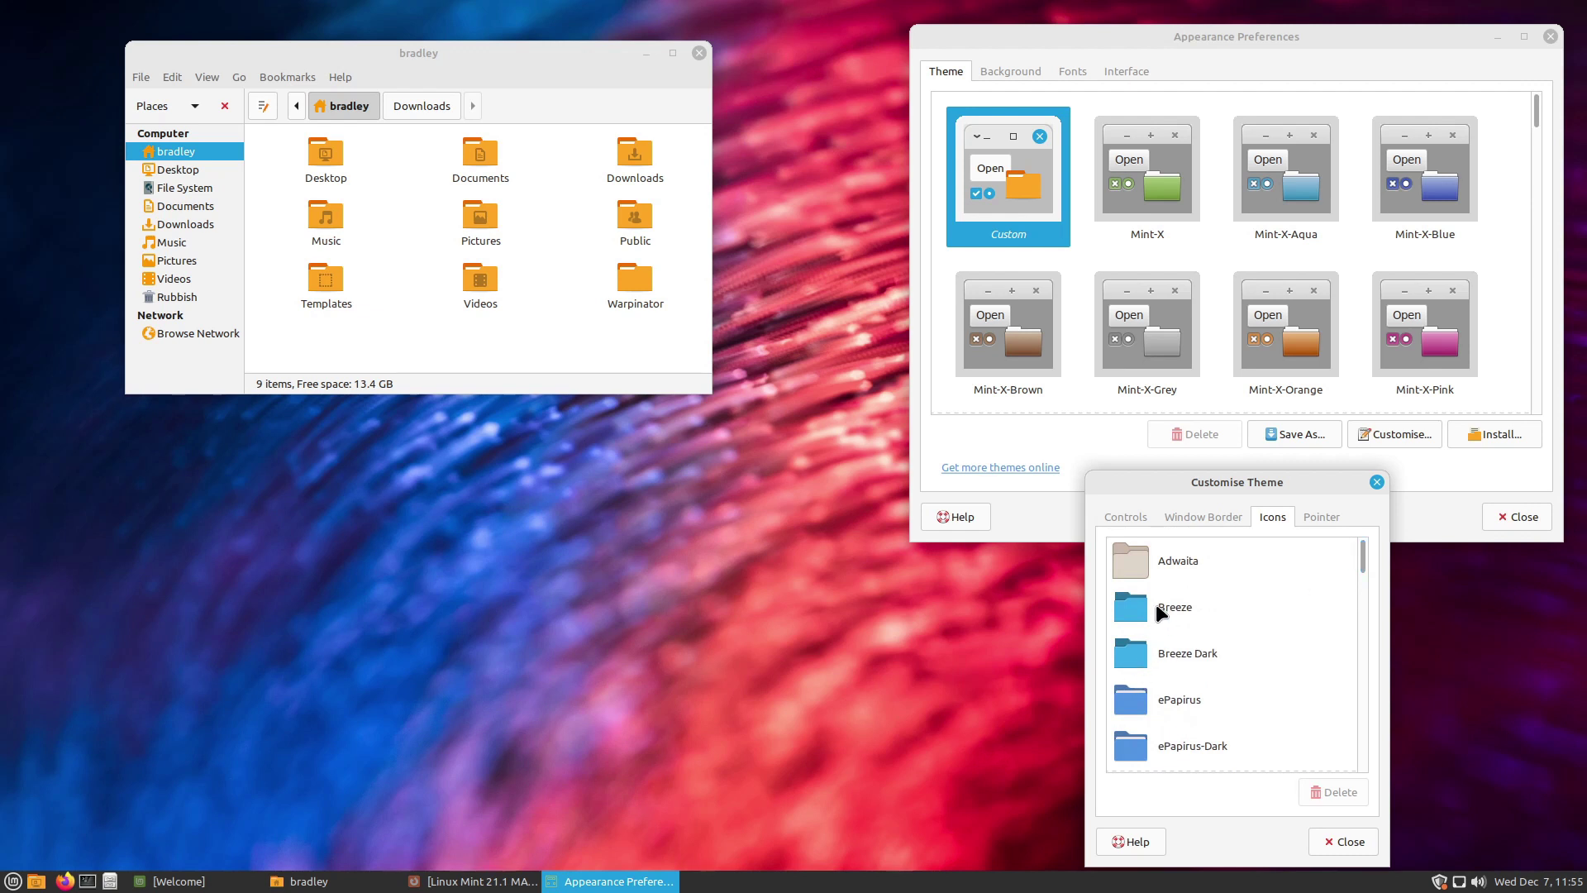
pyautogui.click(1156, 605)
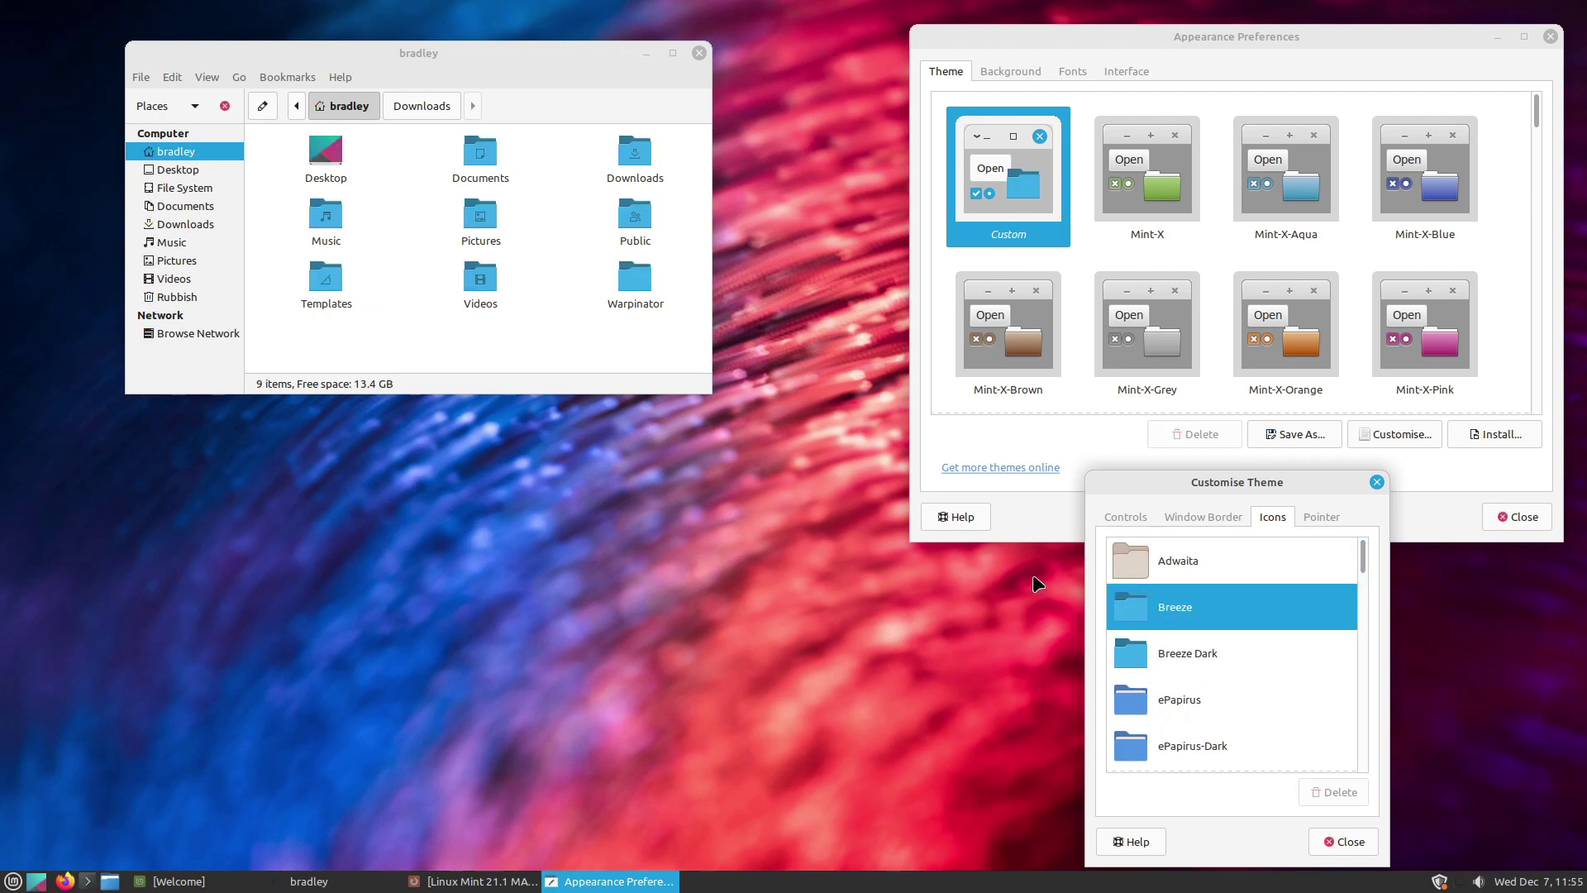
pyautogui.click(11, 881)
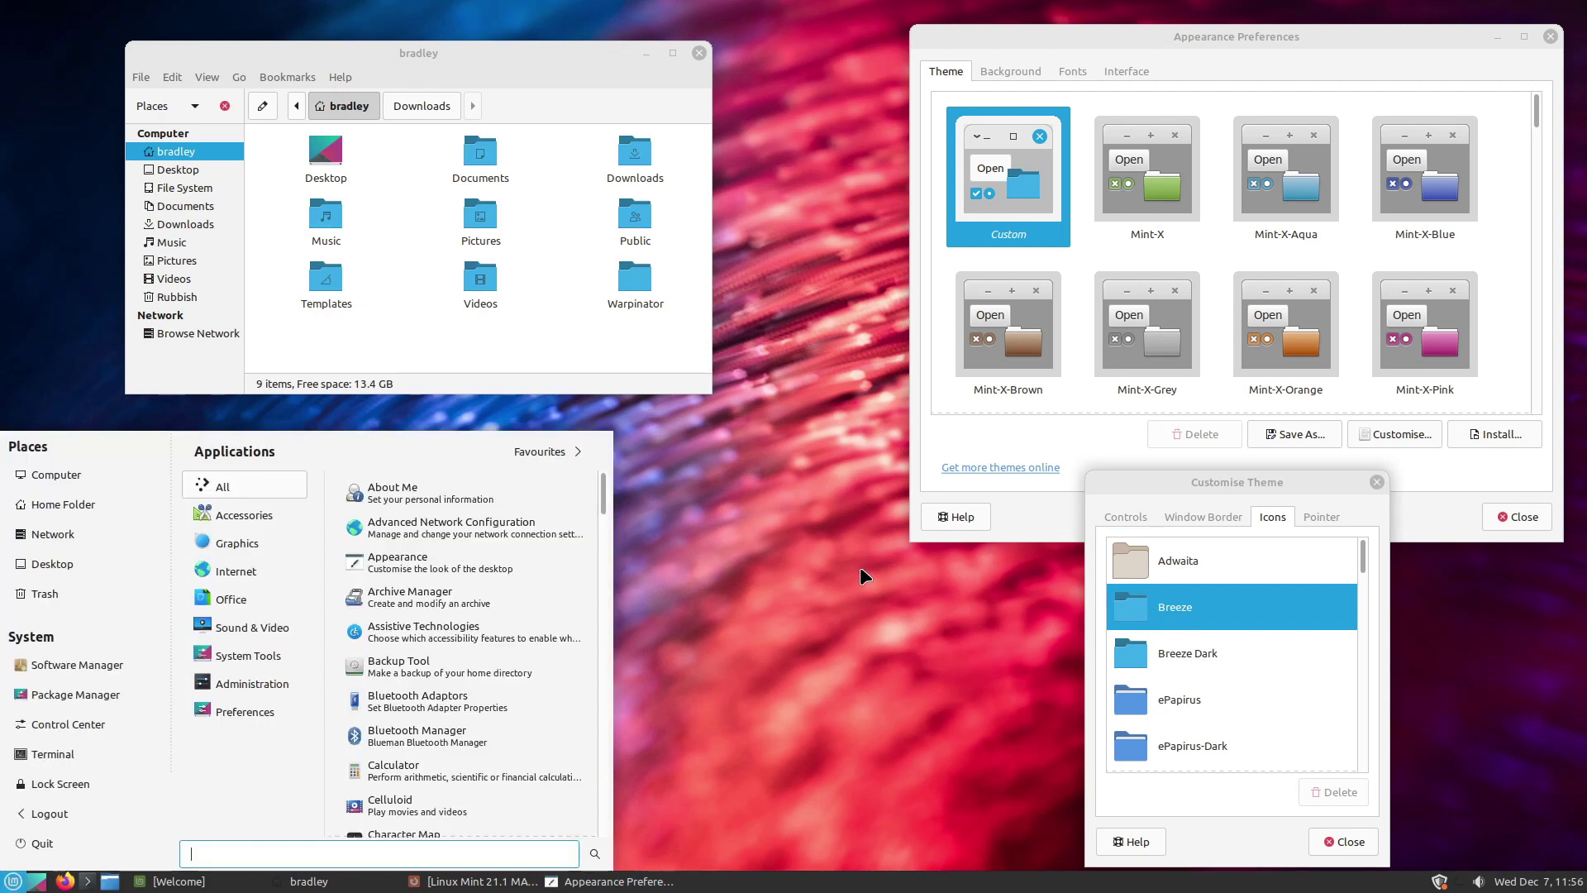
# Set the icon theme back to Mint-Y-Aqua and close the Customise Theme dialog
pyautogui.moveTo(1363, 559); pyautogui.dragTo(1376, 608)
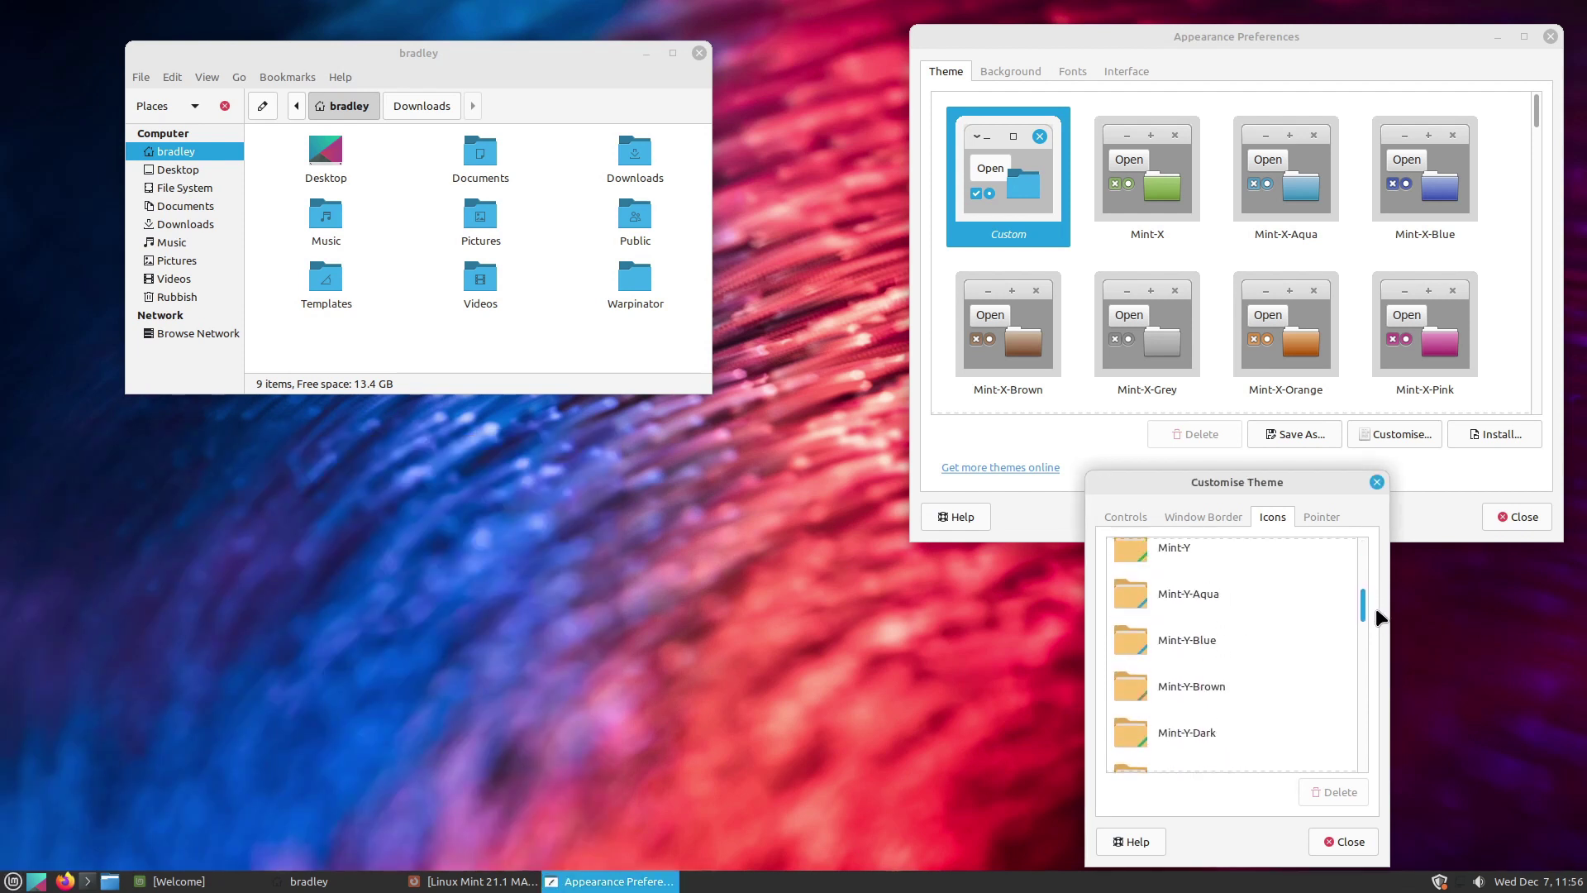
pyautogui.click(1192, 591)
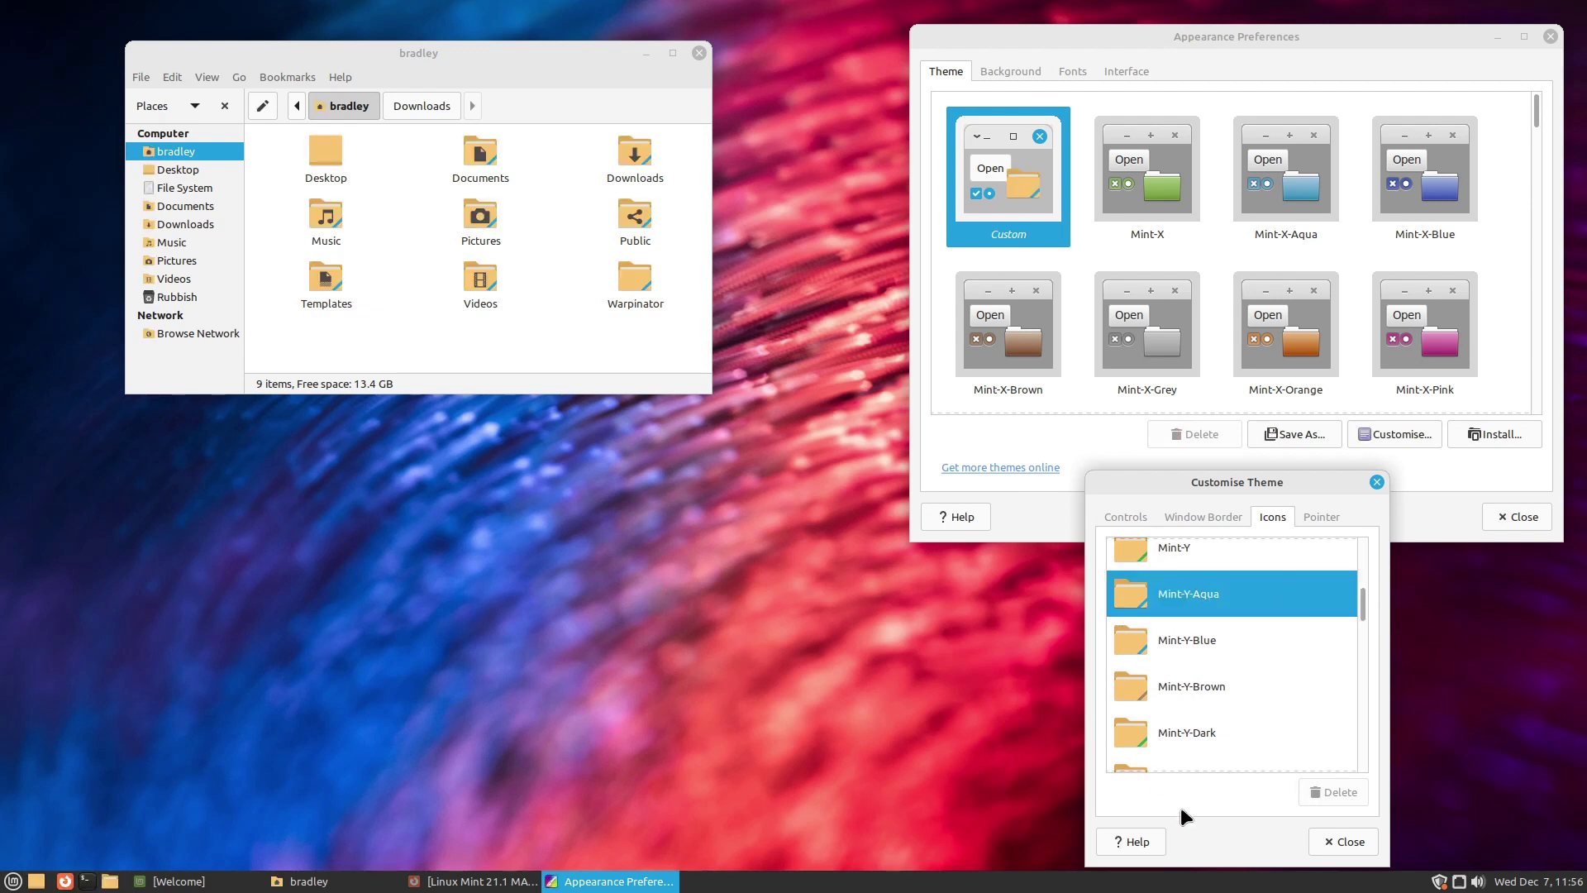
pyautogui.click(1347, 841)
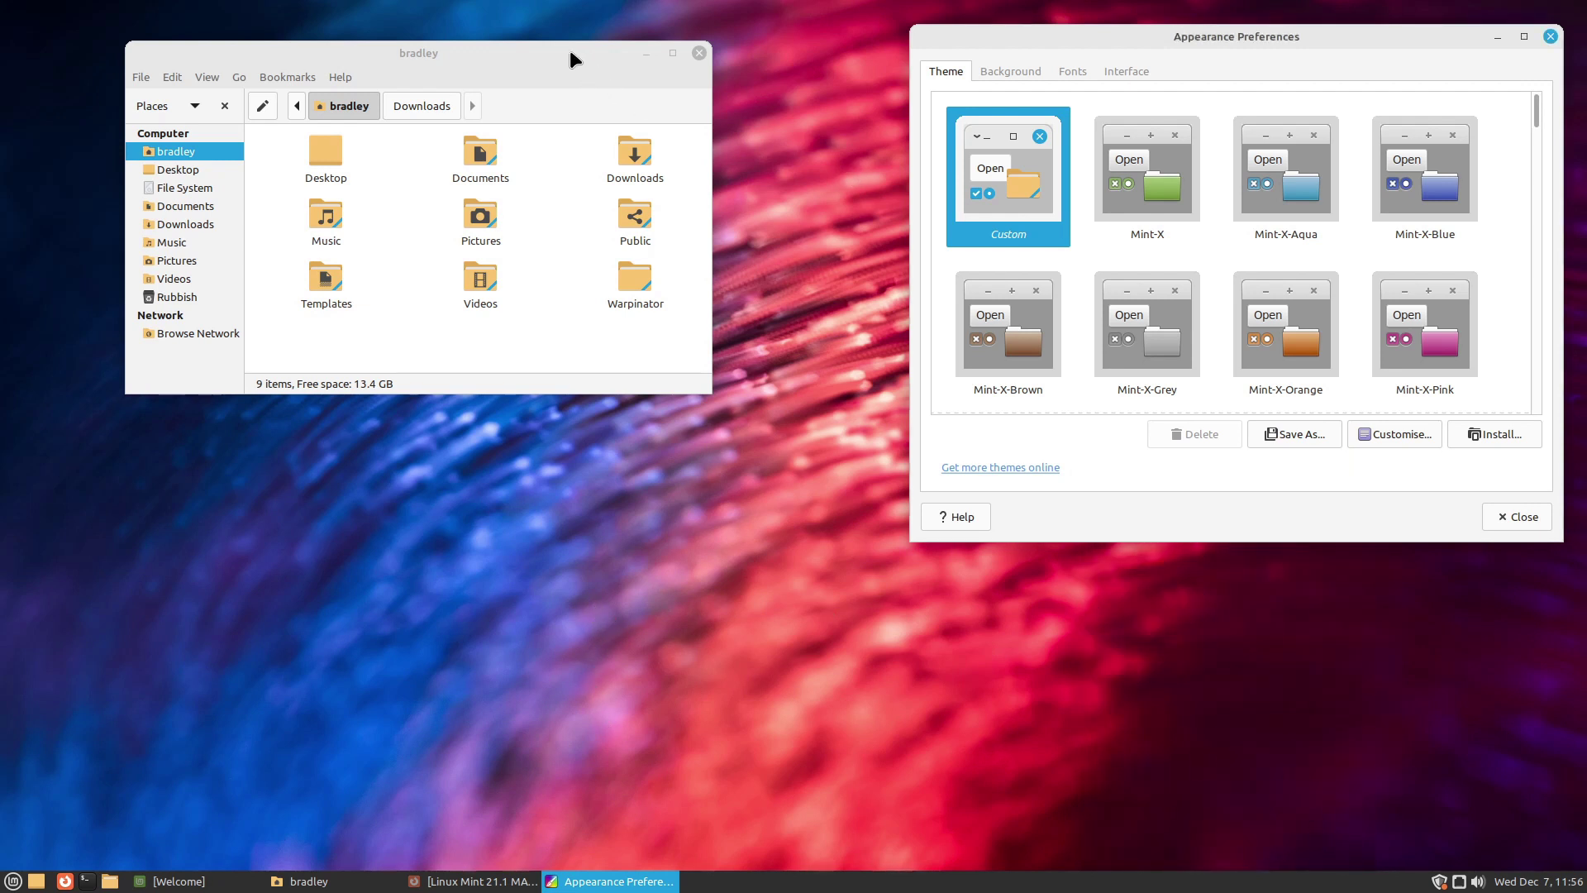
# Move the home folder window slightly, and close both it and the Appearance Preferences window
pyautogui.moveTo(569, 49); pyautogui.dragTo(663, 130)
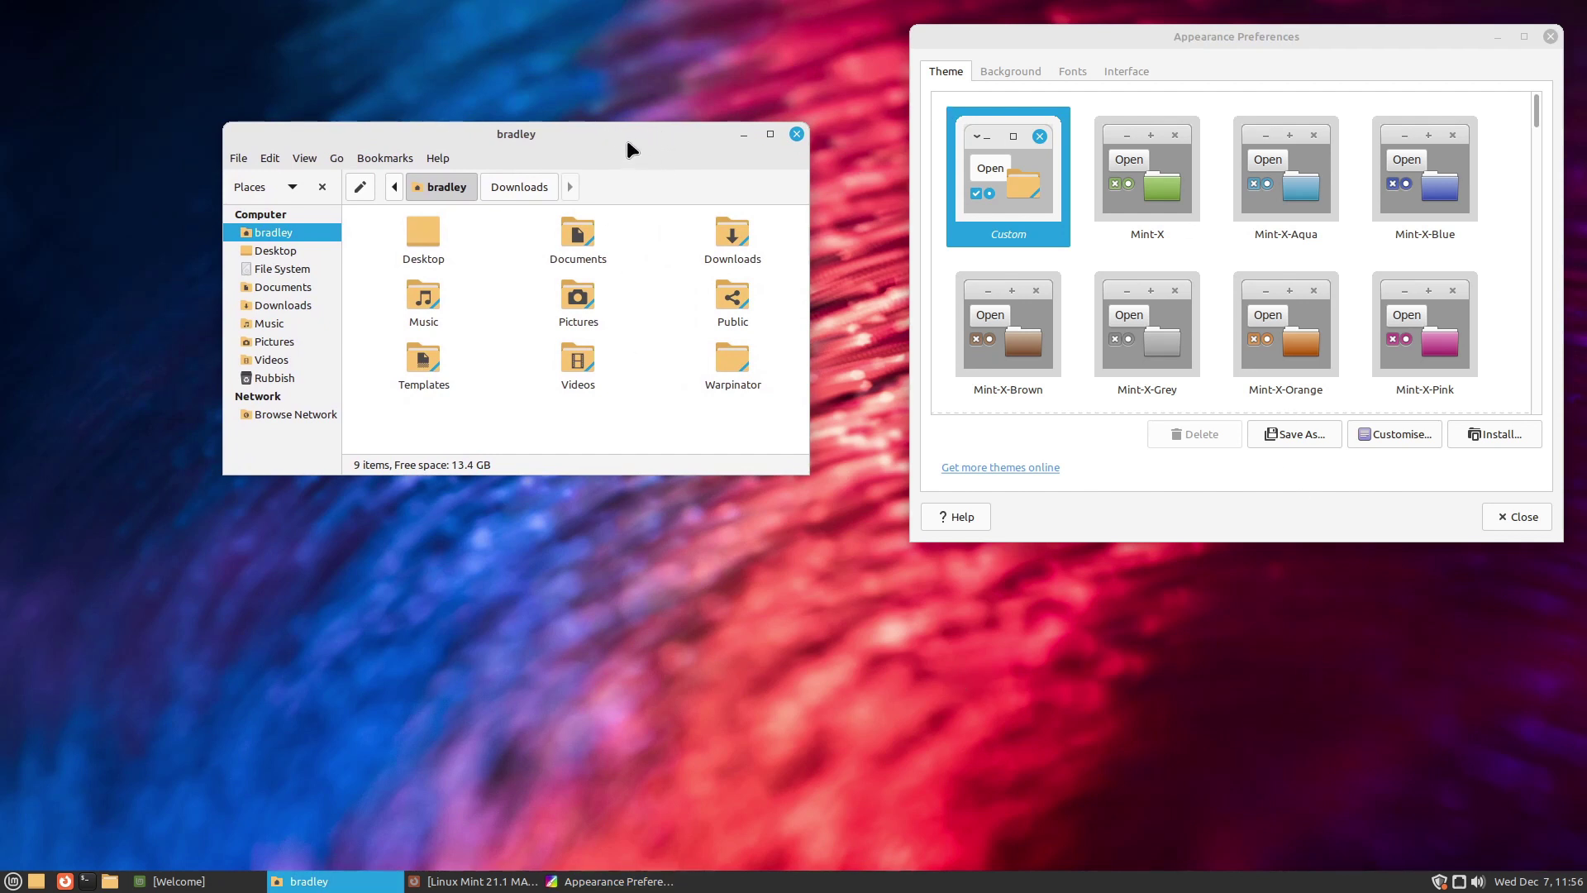
pyautogui.click(795, 133)
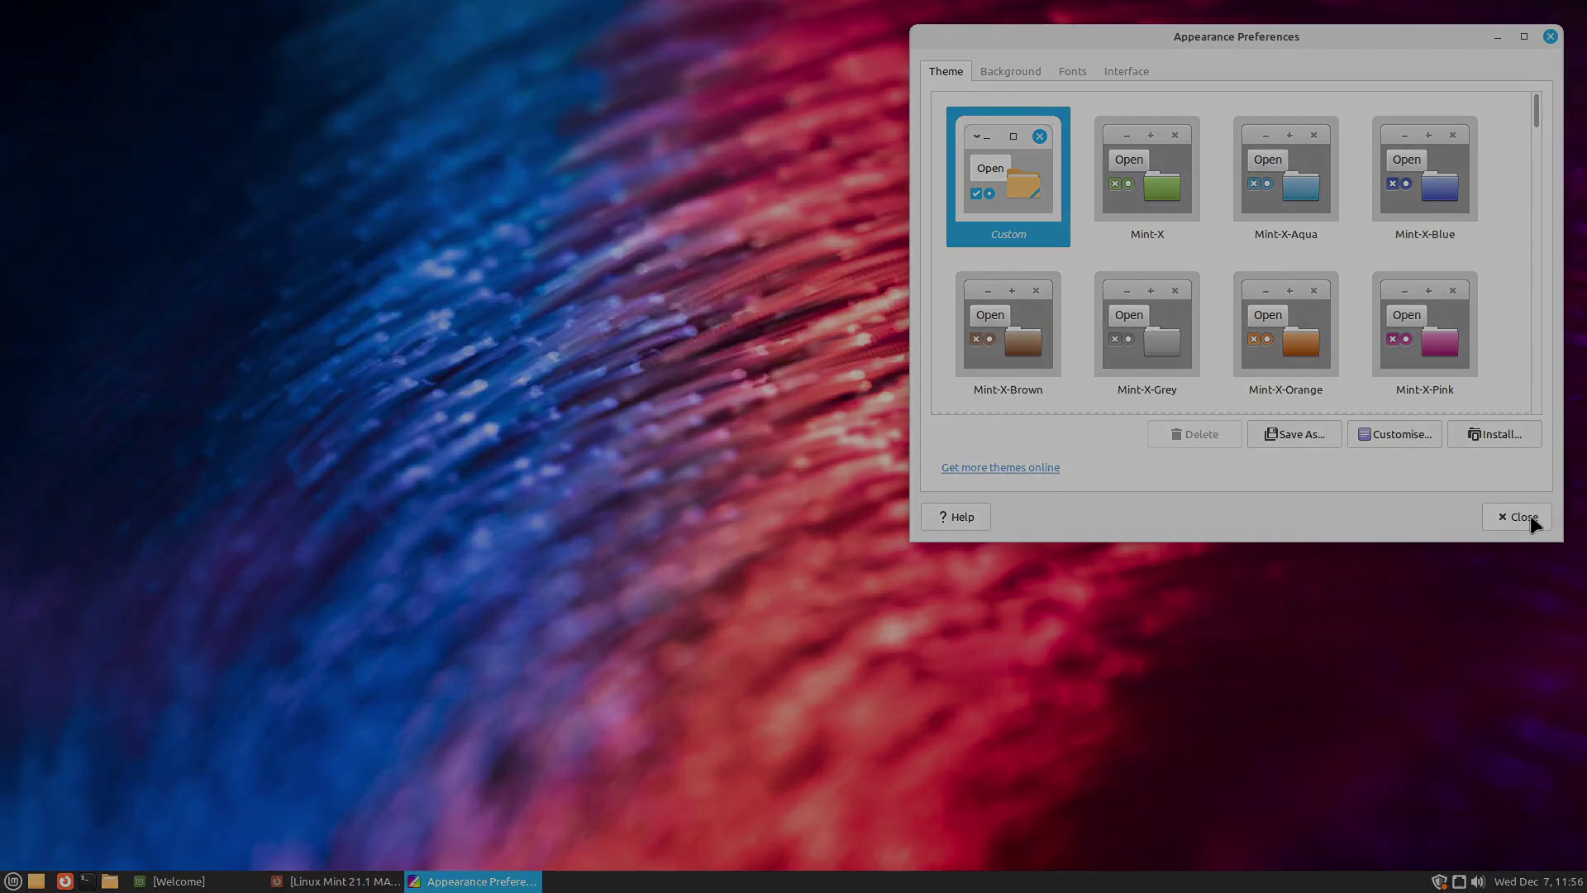
pyautogui.click(1531, 523)
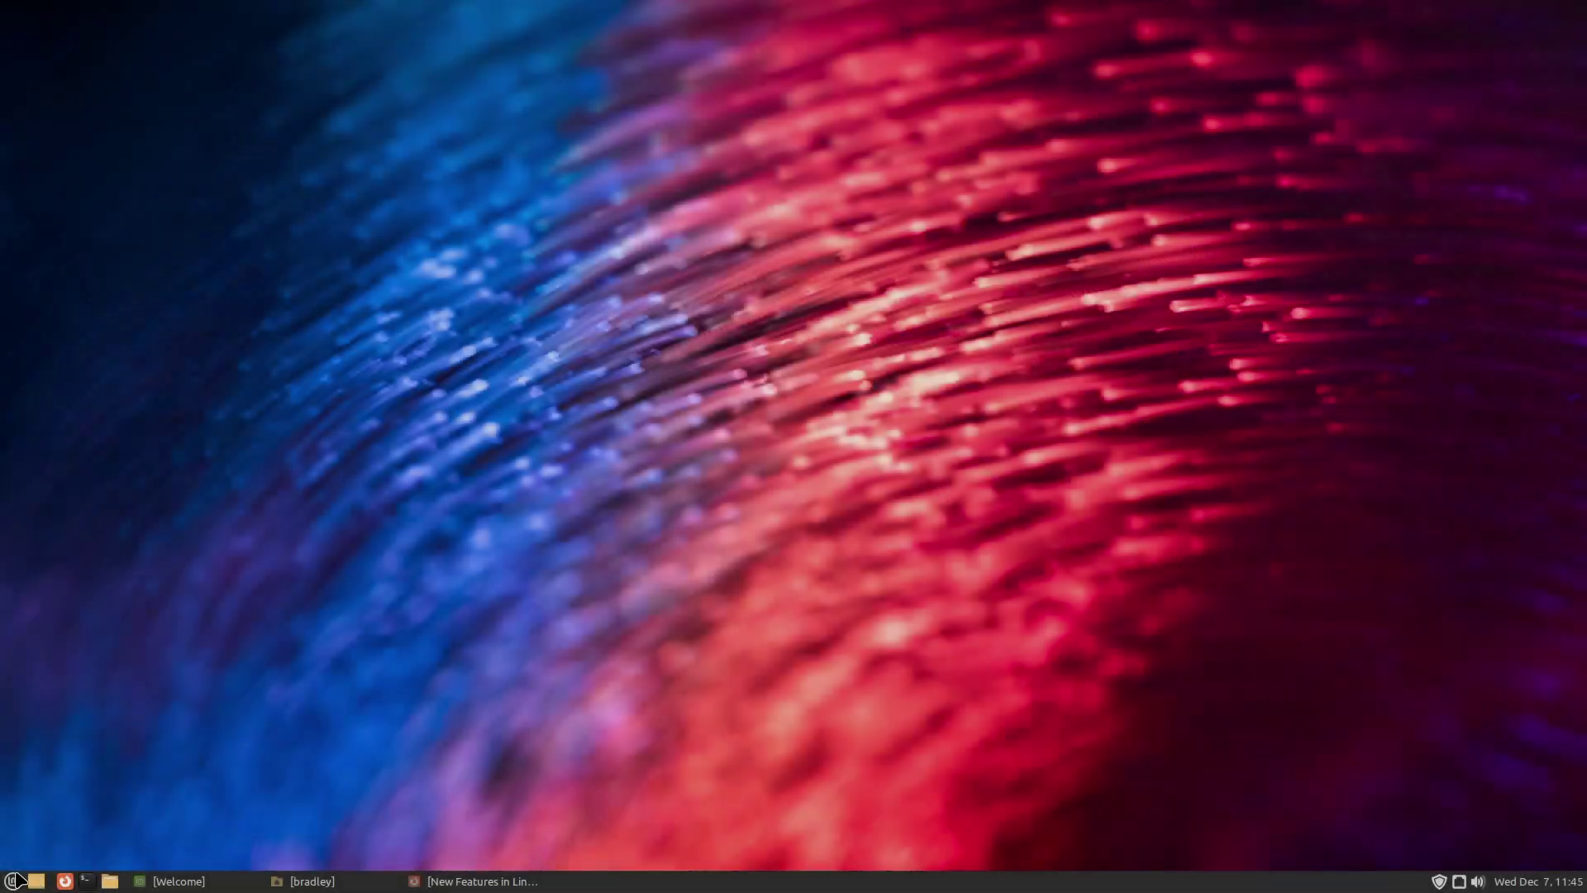
# Open the Software Manager, search for vlc and view the details of the VLC system package
pyautogui.click(13, 881)
pyautogui.click(71, 661)
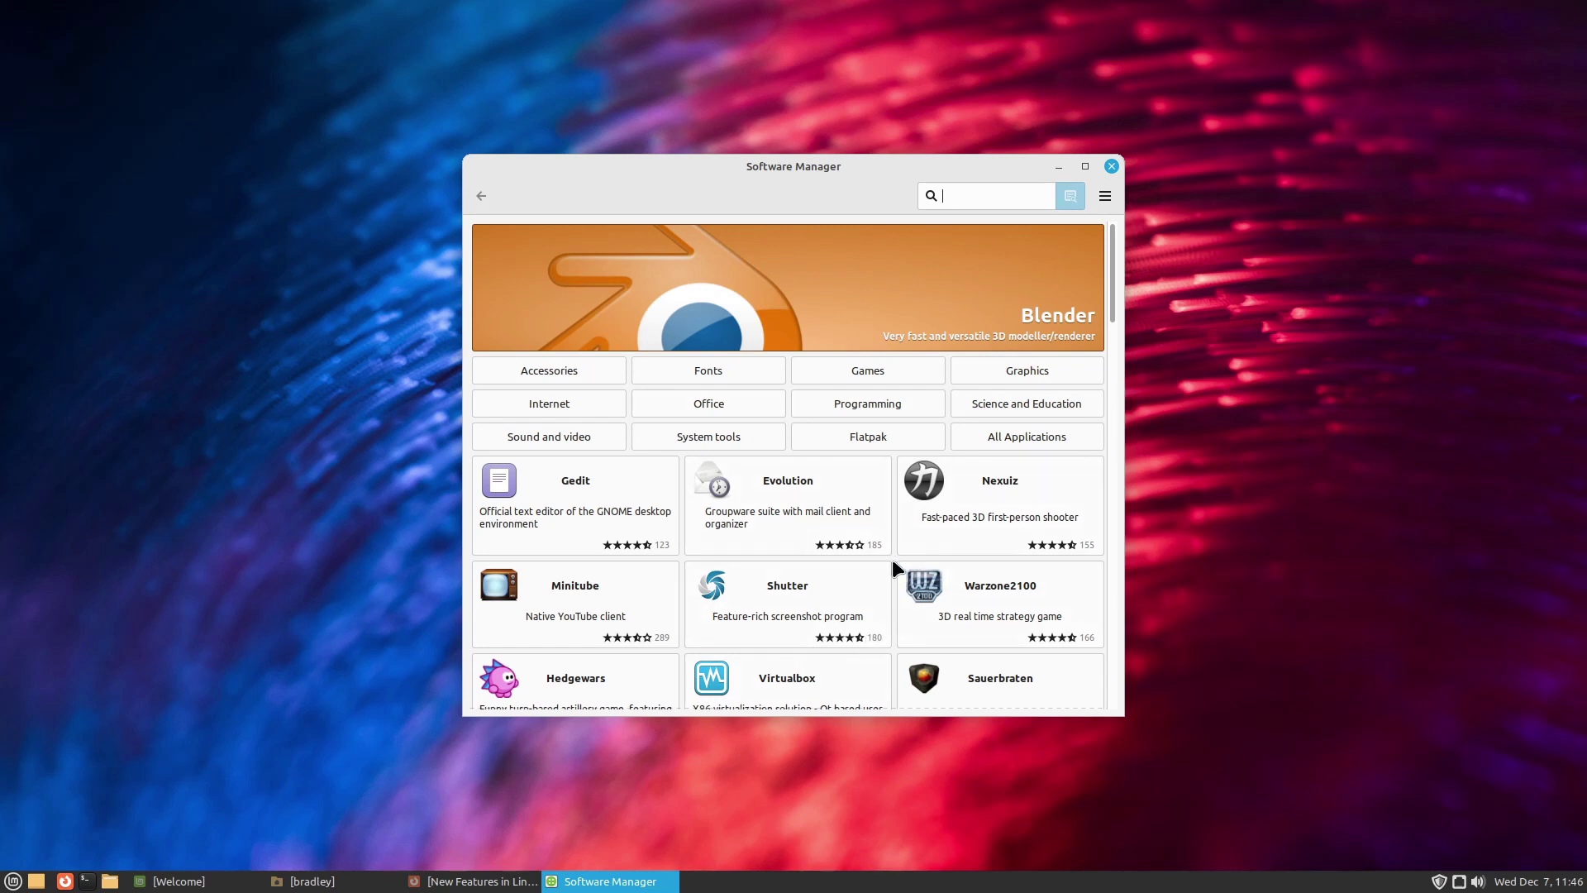
pyautogui.scroll(-3, 891, 562)
pyautogui.scroll(3, 894, 566)
pyautogui.write('vlc')
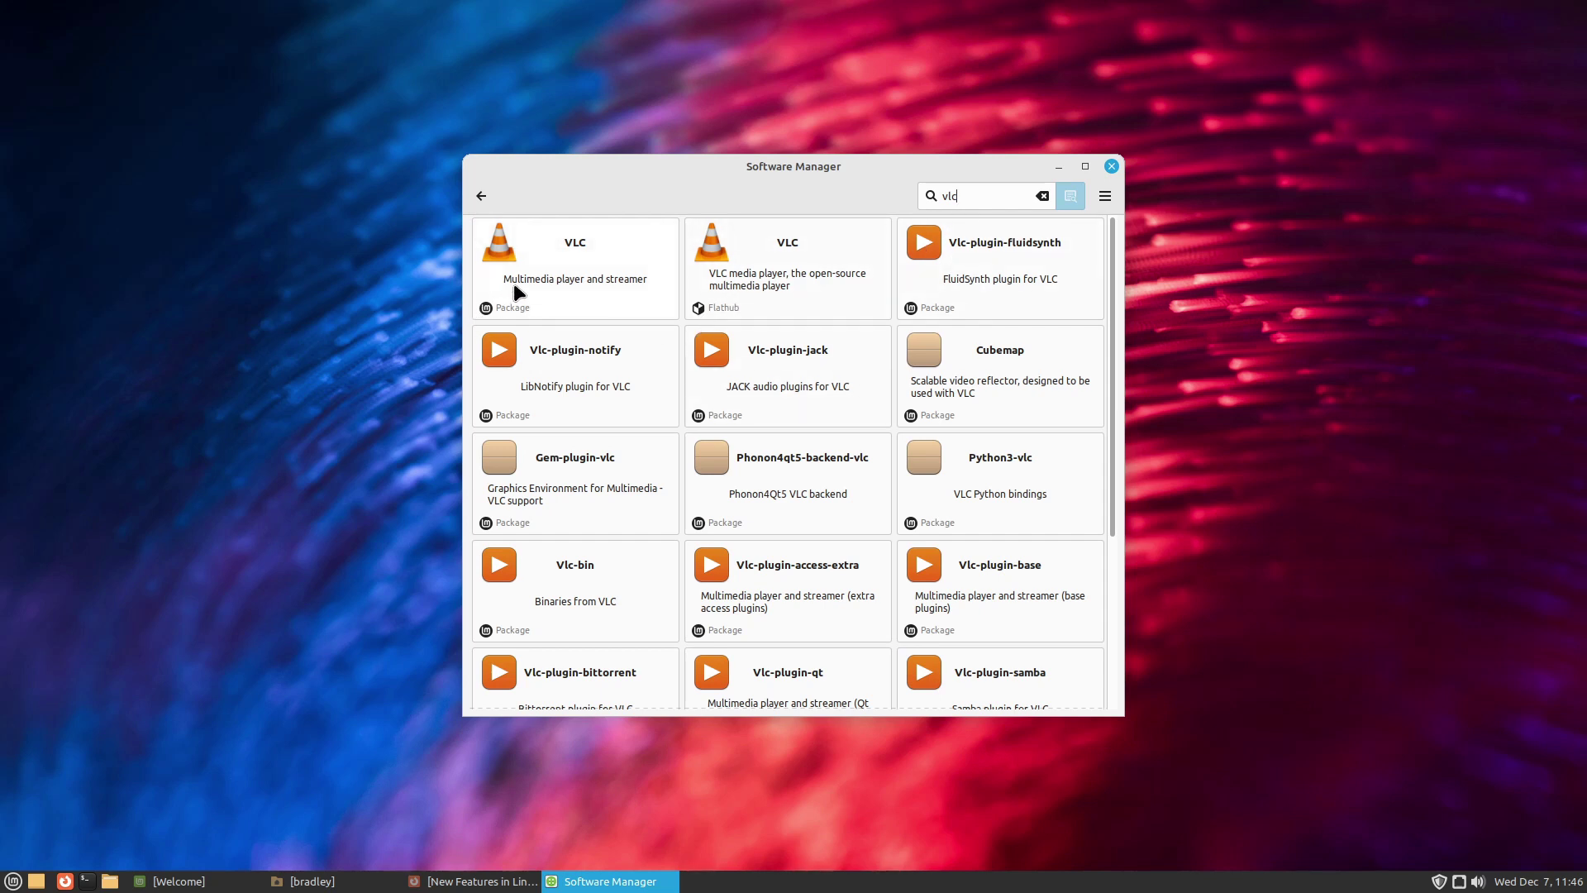
pyautogui.click(564, 281)
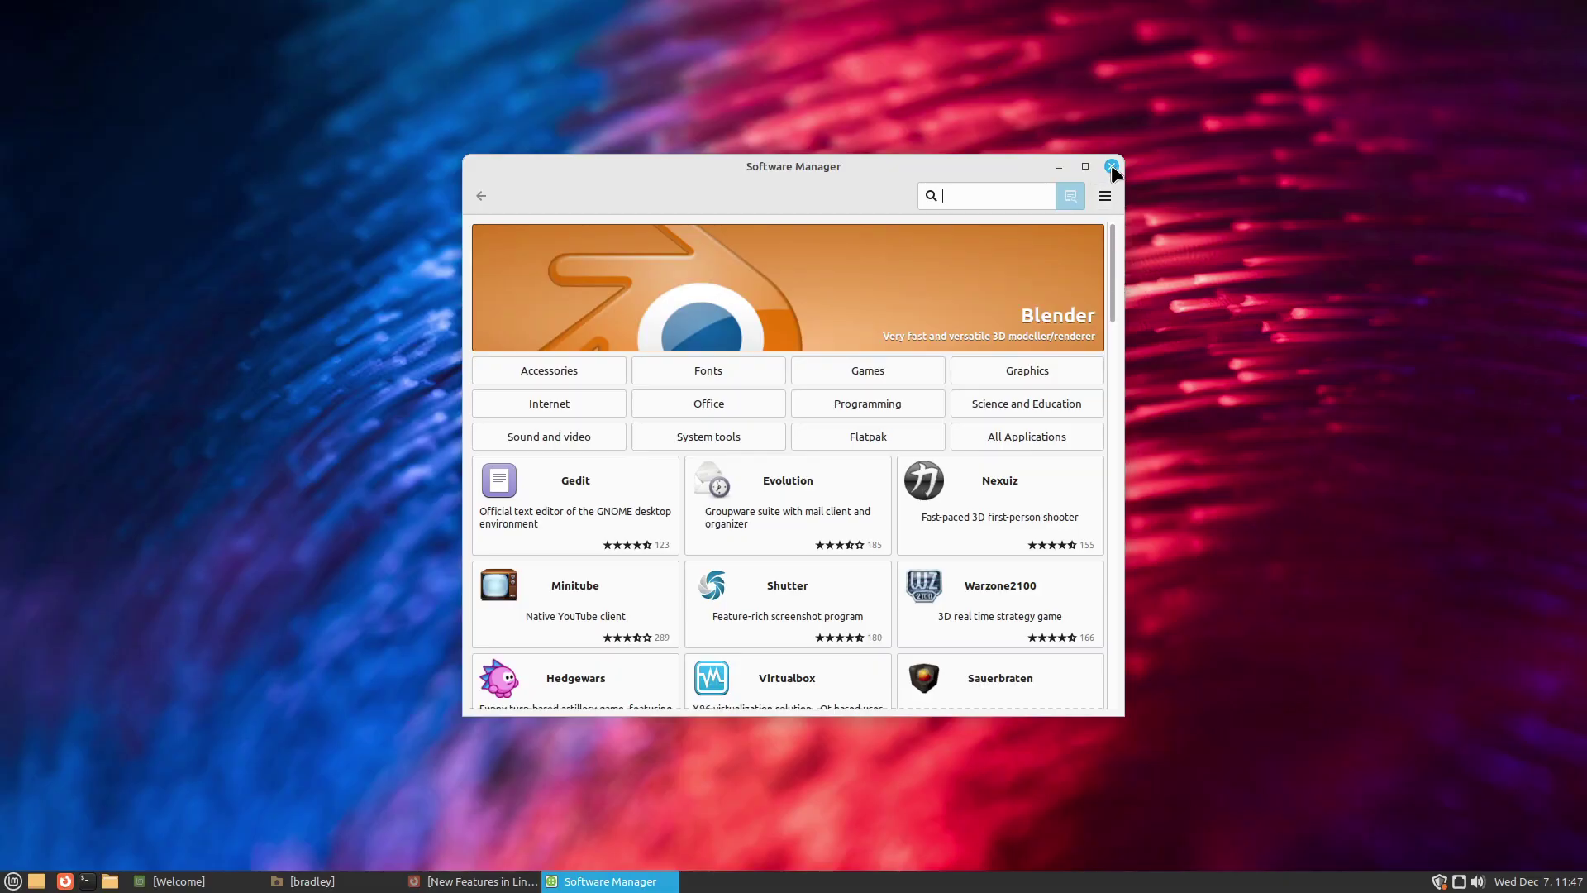
# Close the Software Manager and read the New Features page in Firefox down to the Driver Manager offline support section
pyautogui.click(1111, 167)
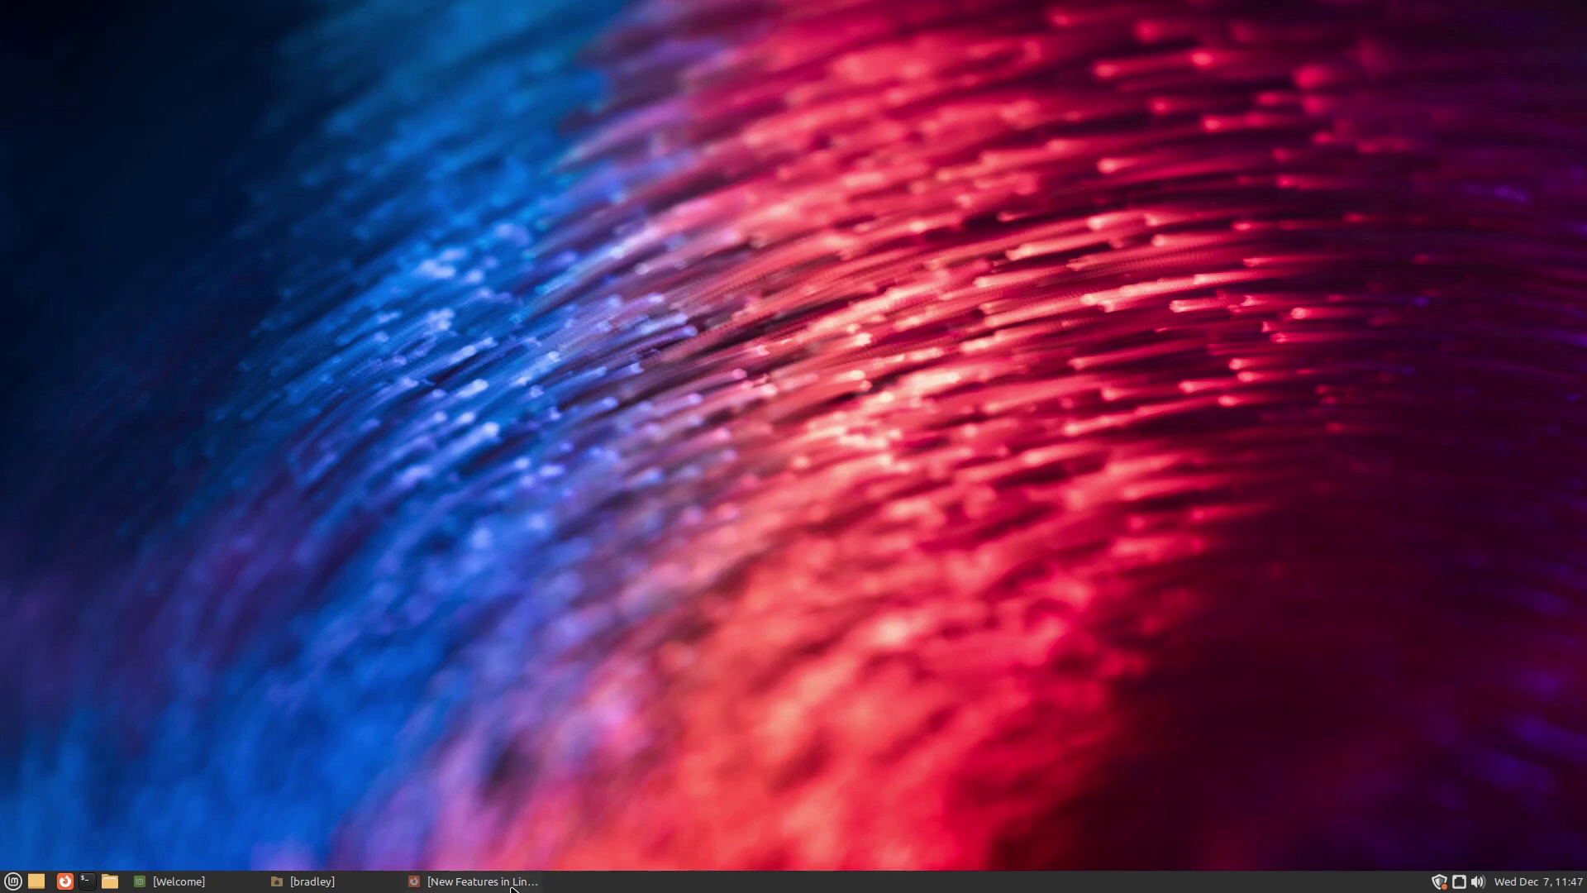
pyautogui.click(480, 884)
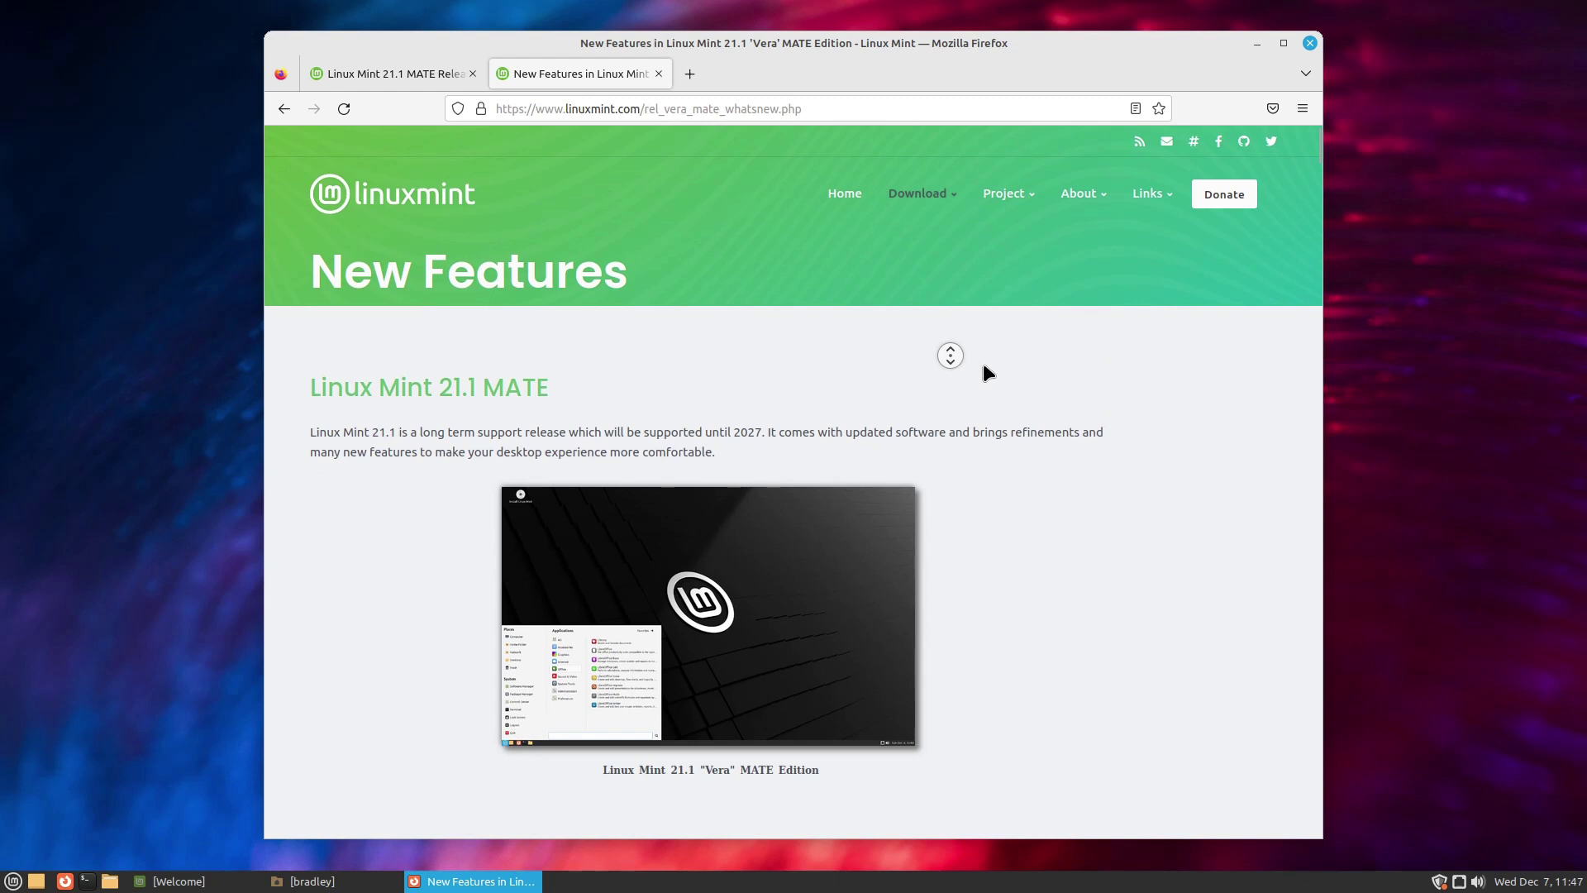
pyautogui.click(982, 387)
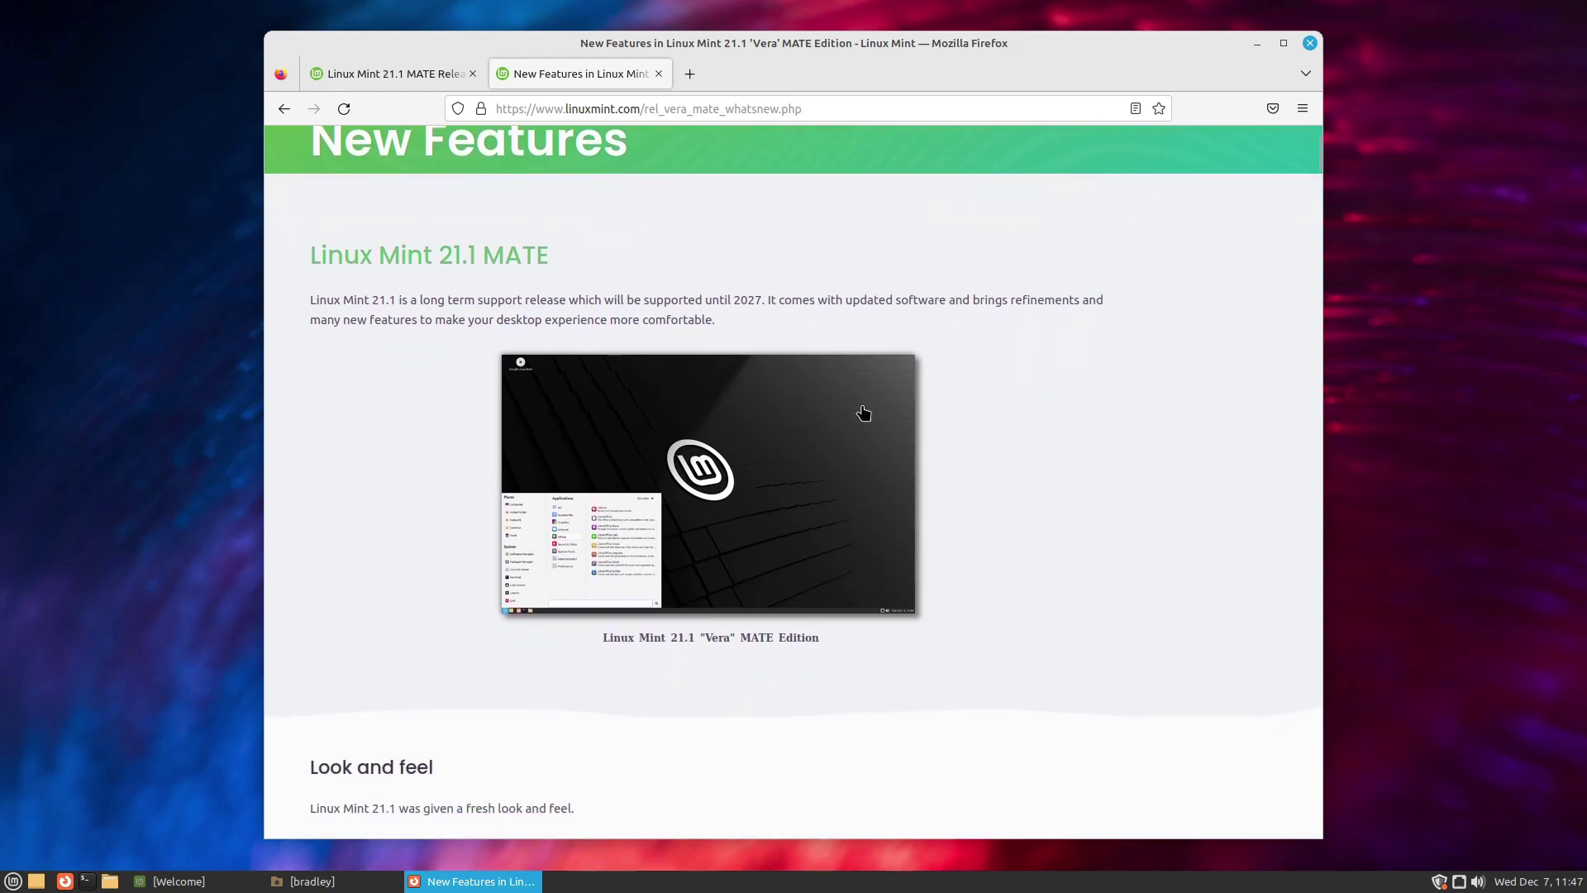
pyautogui.middleClick(991, 351)
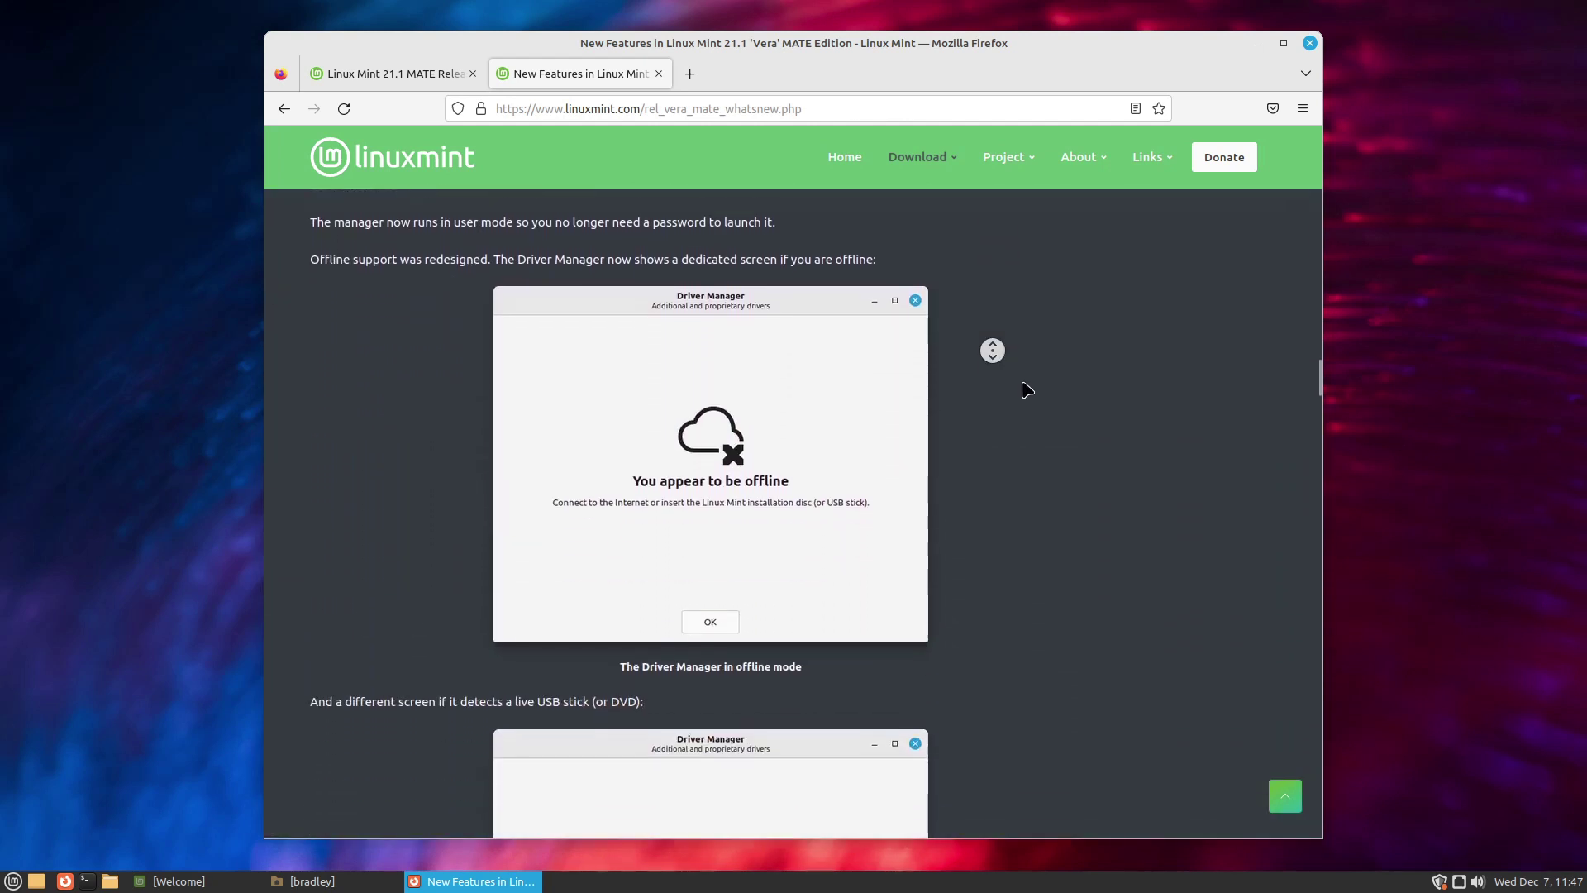
pyautogui.click(1054, 338)
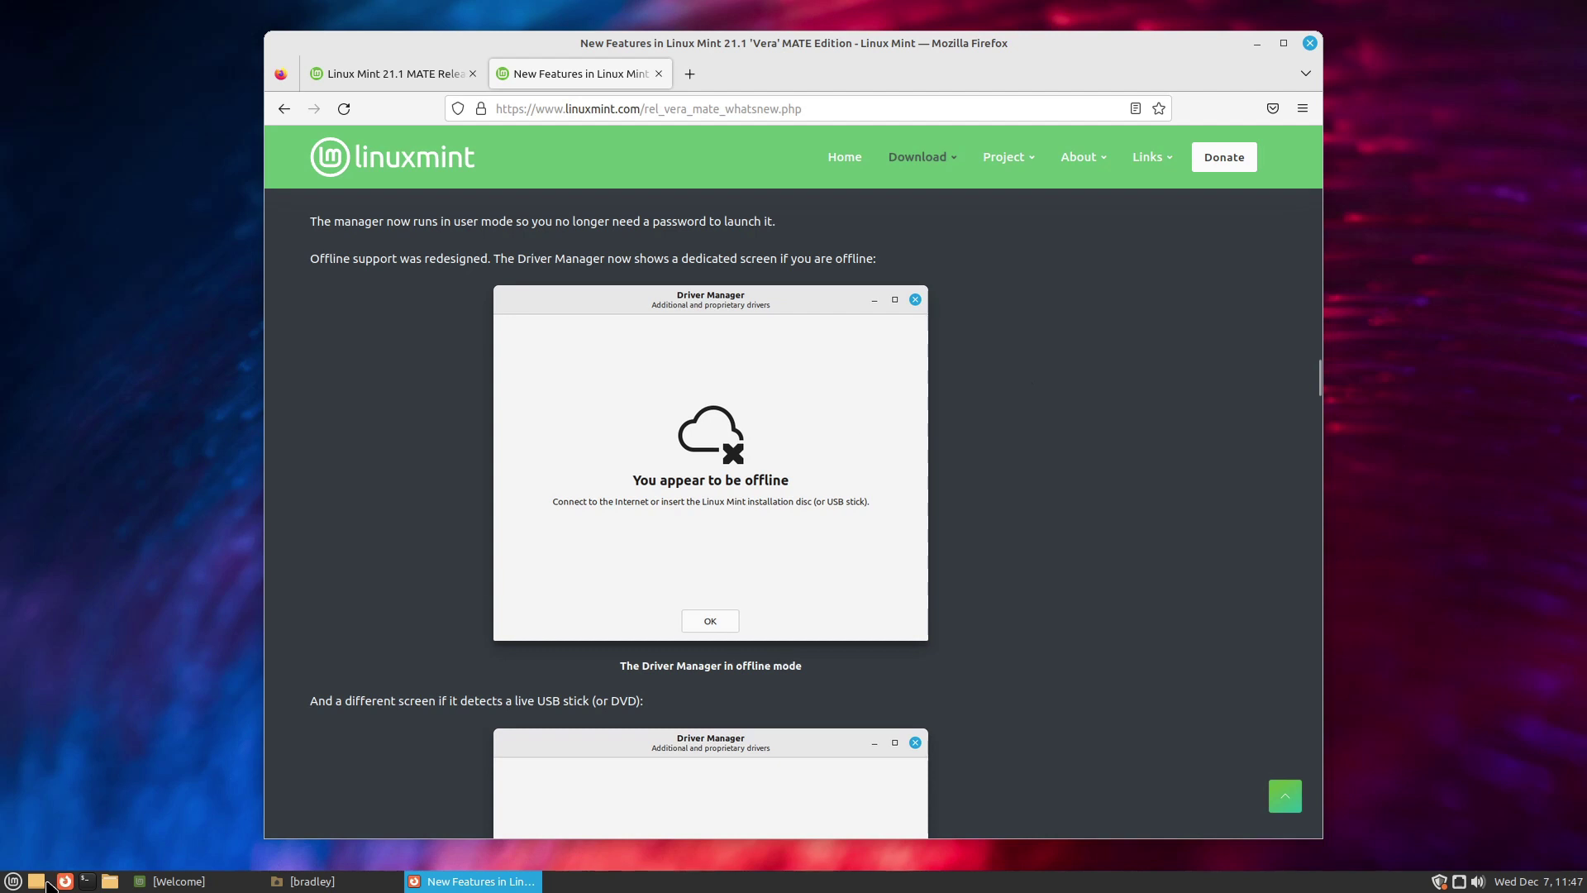
# Launch the Driver Manager and arrange its window side by side with the browser window
pyautogui.click(12, 883)
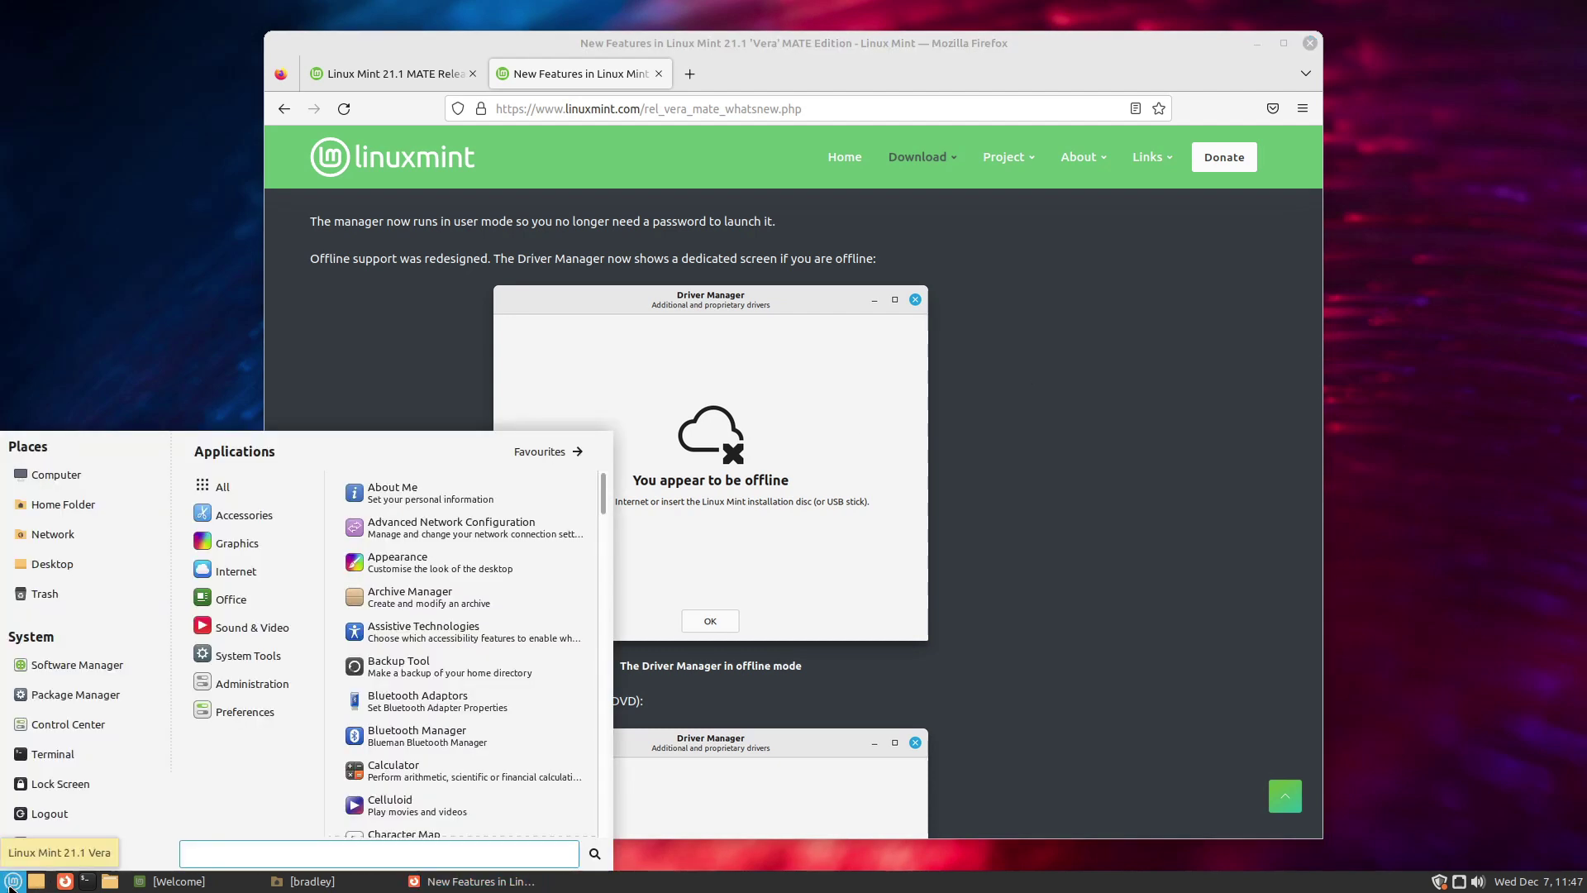
pyautogui.write('drive')
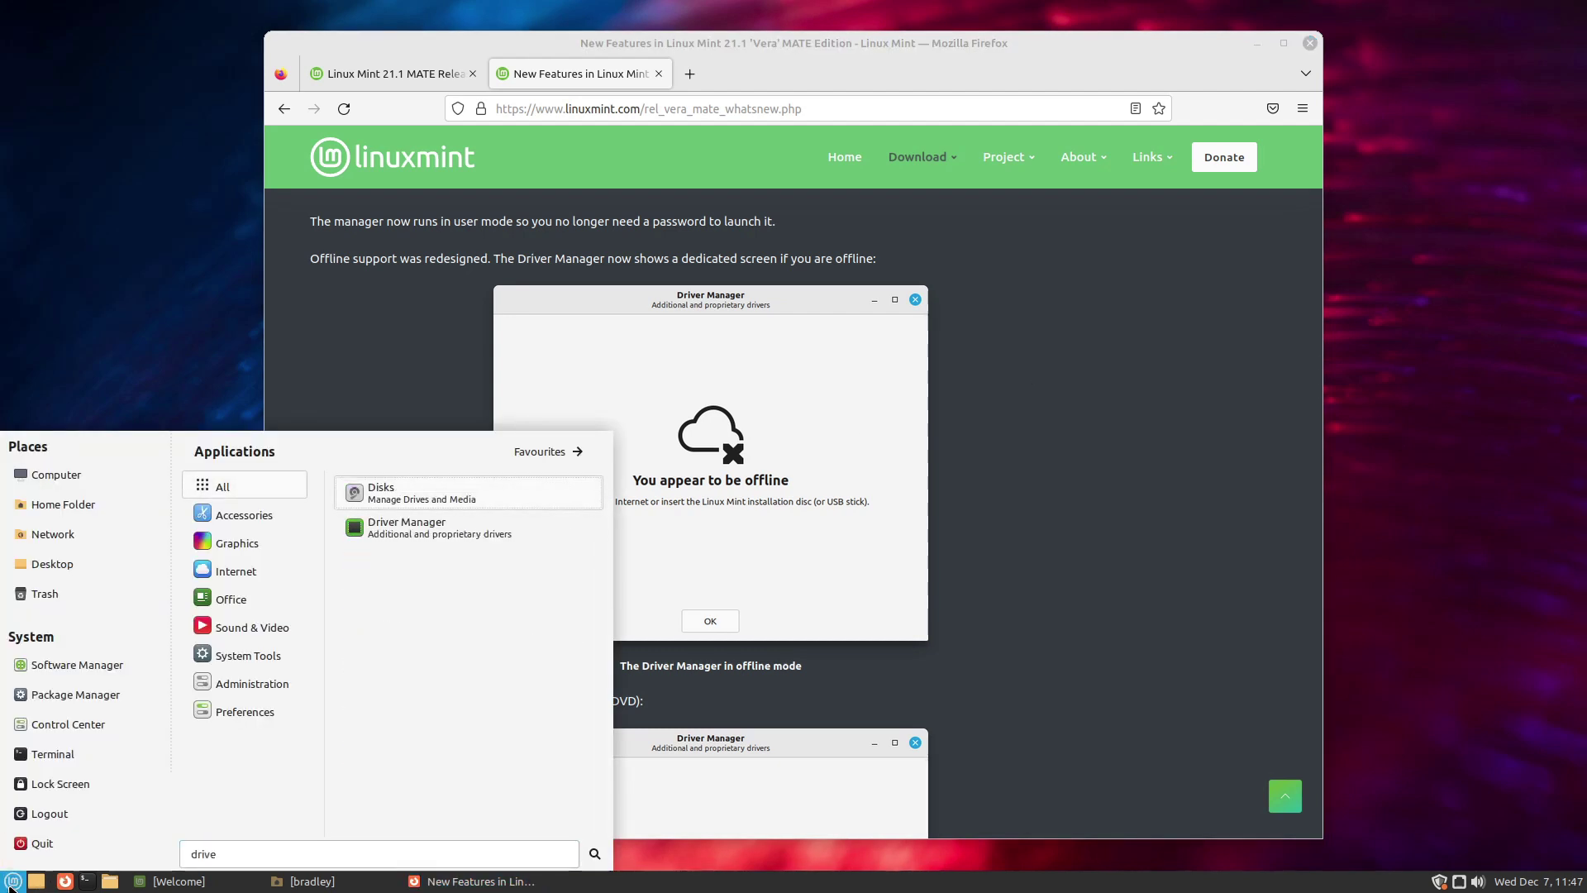
pyautogui.write('r')
pyautogui.press('Return')
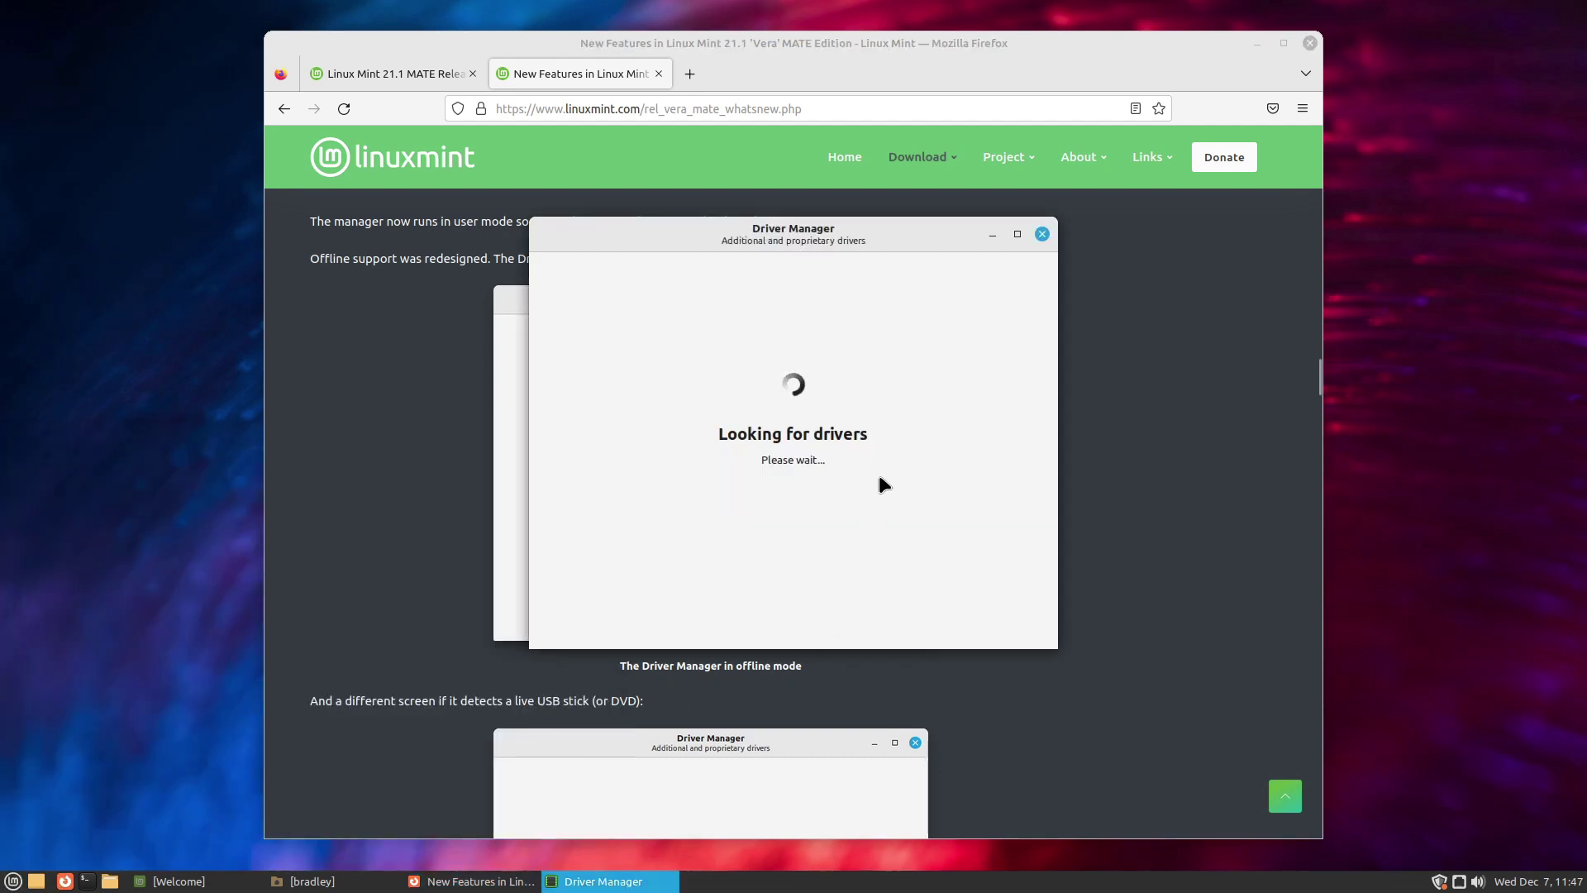
pyautogui.moveTo(909, 254); pyautogui.dragTo(337, 178)
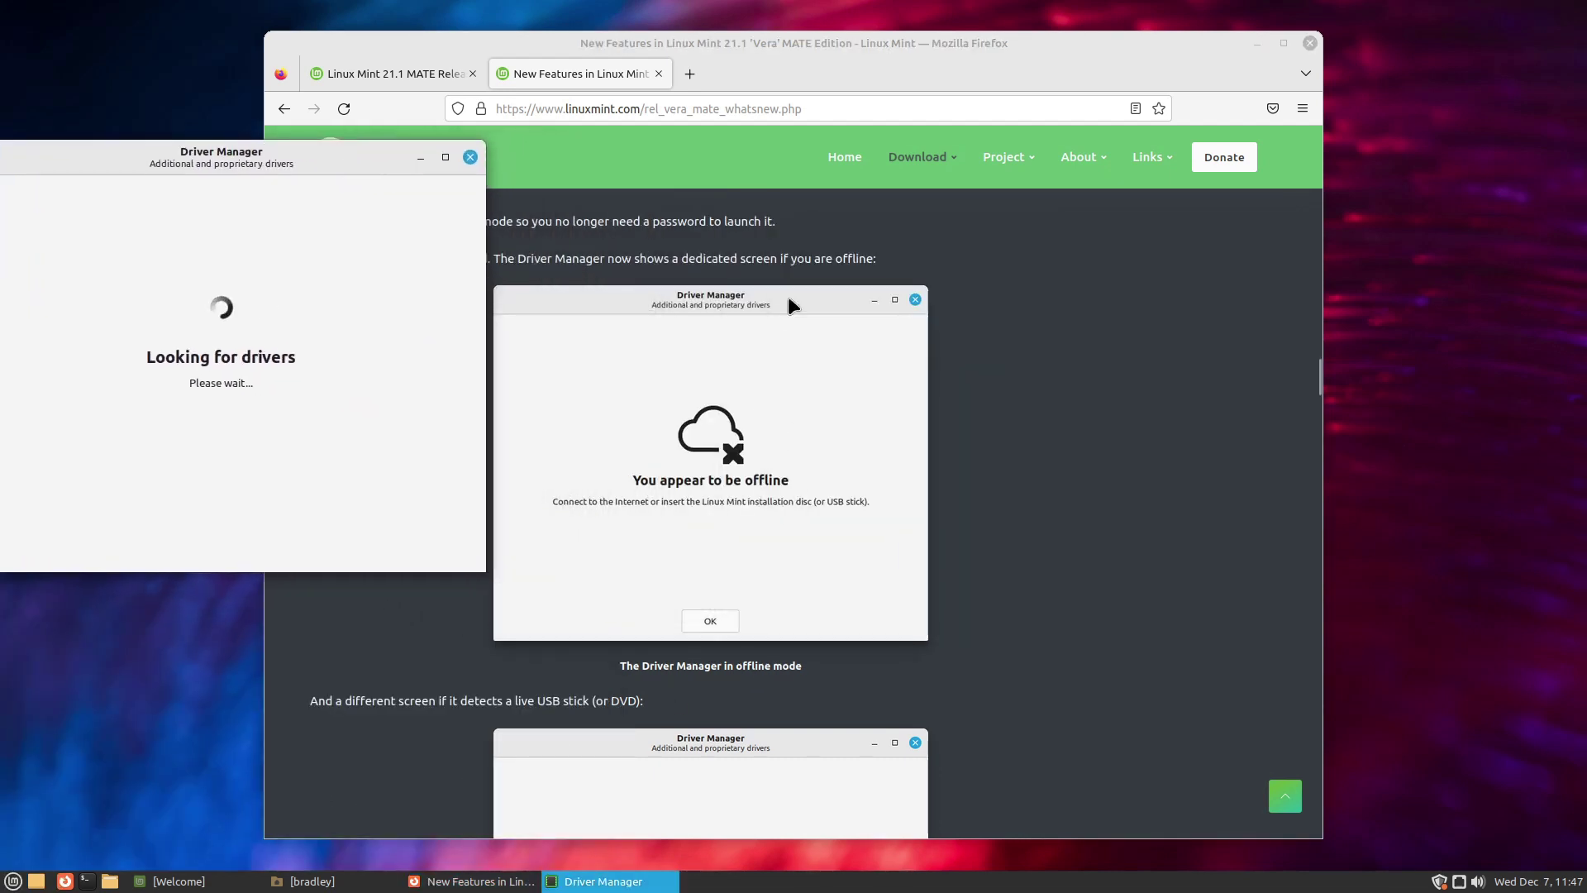
pyautogui.moveTo(1034, 33); pyautogui.dragTo(1281, 37)
# Read on to the Flatpak updates section, then close the Driver Manager and move the browser window closer to the screen centre
pyautogui.middleClick(1230, 366)
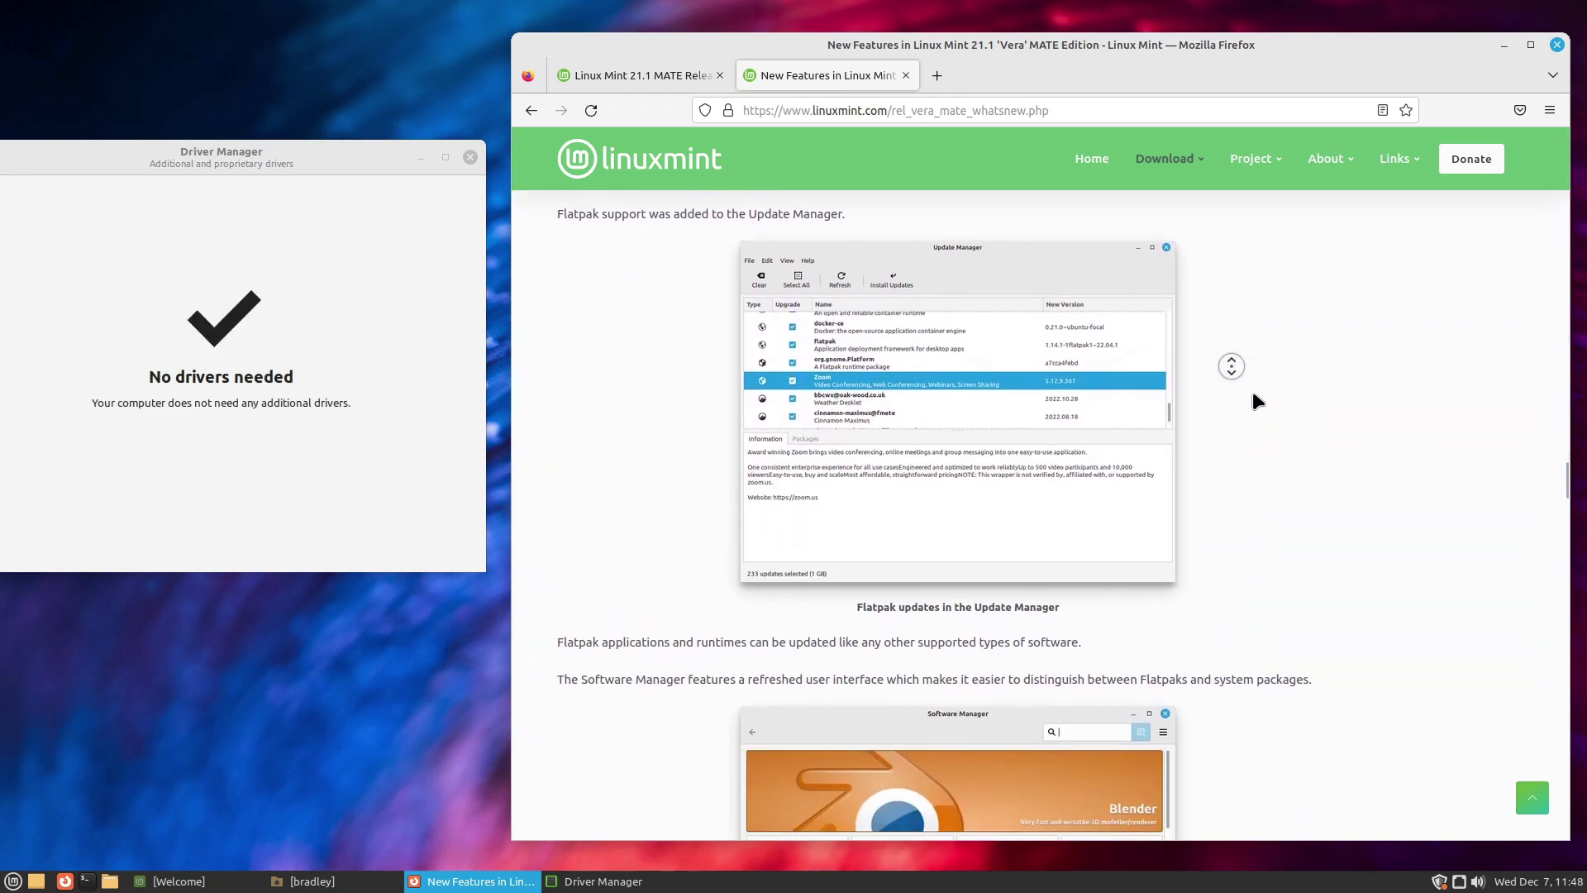
pyautogui.click(1236, 417)
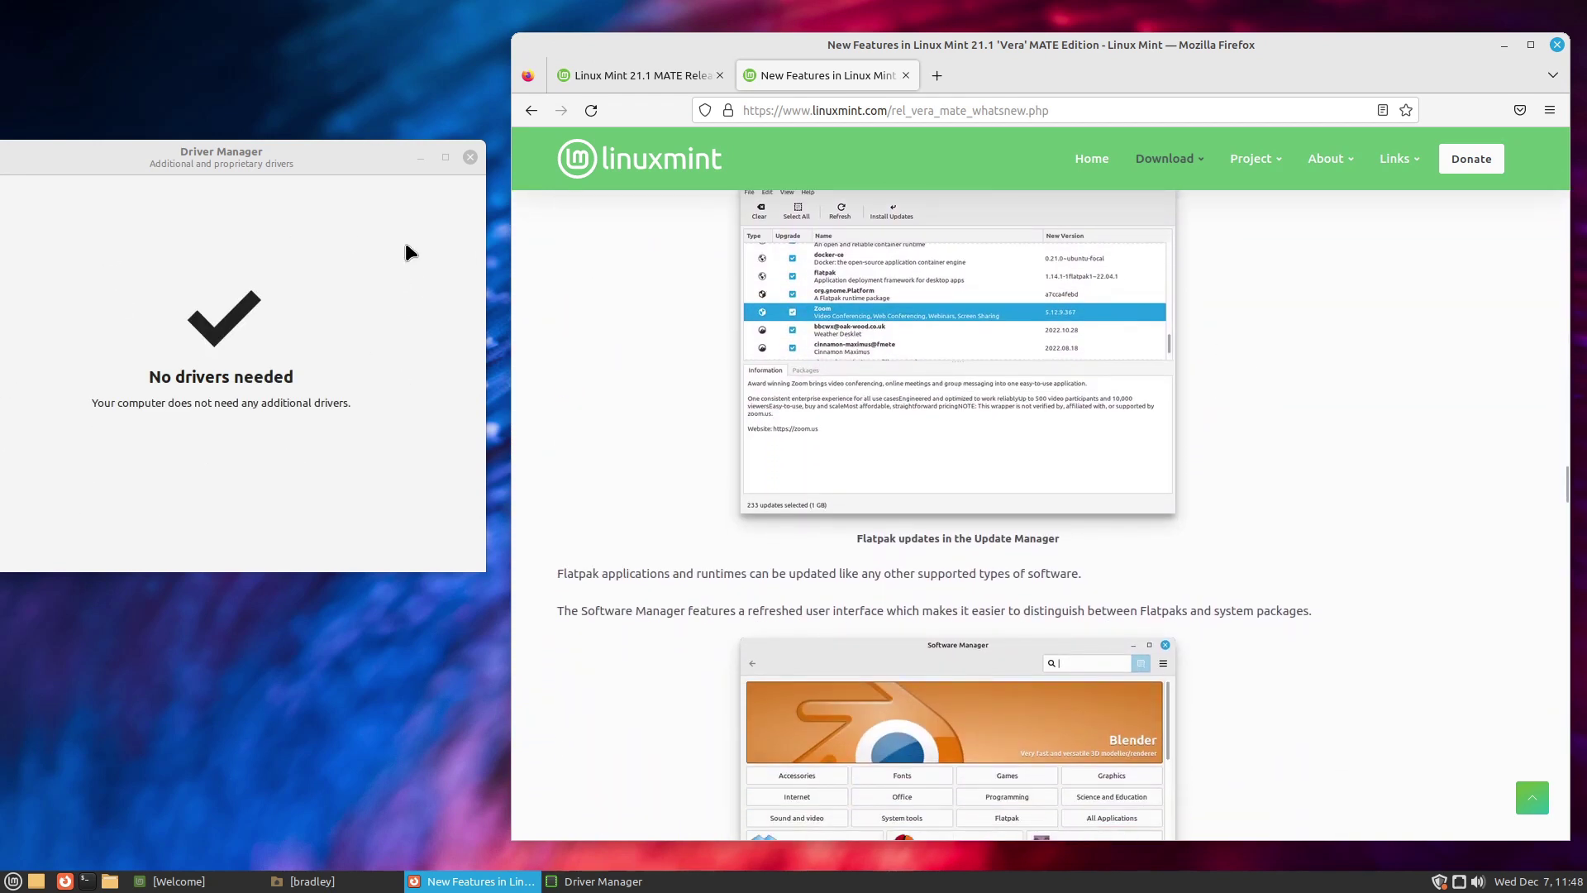
pyautogui.click(470, 157)
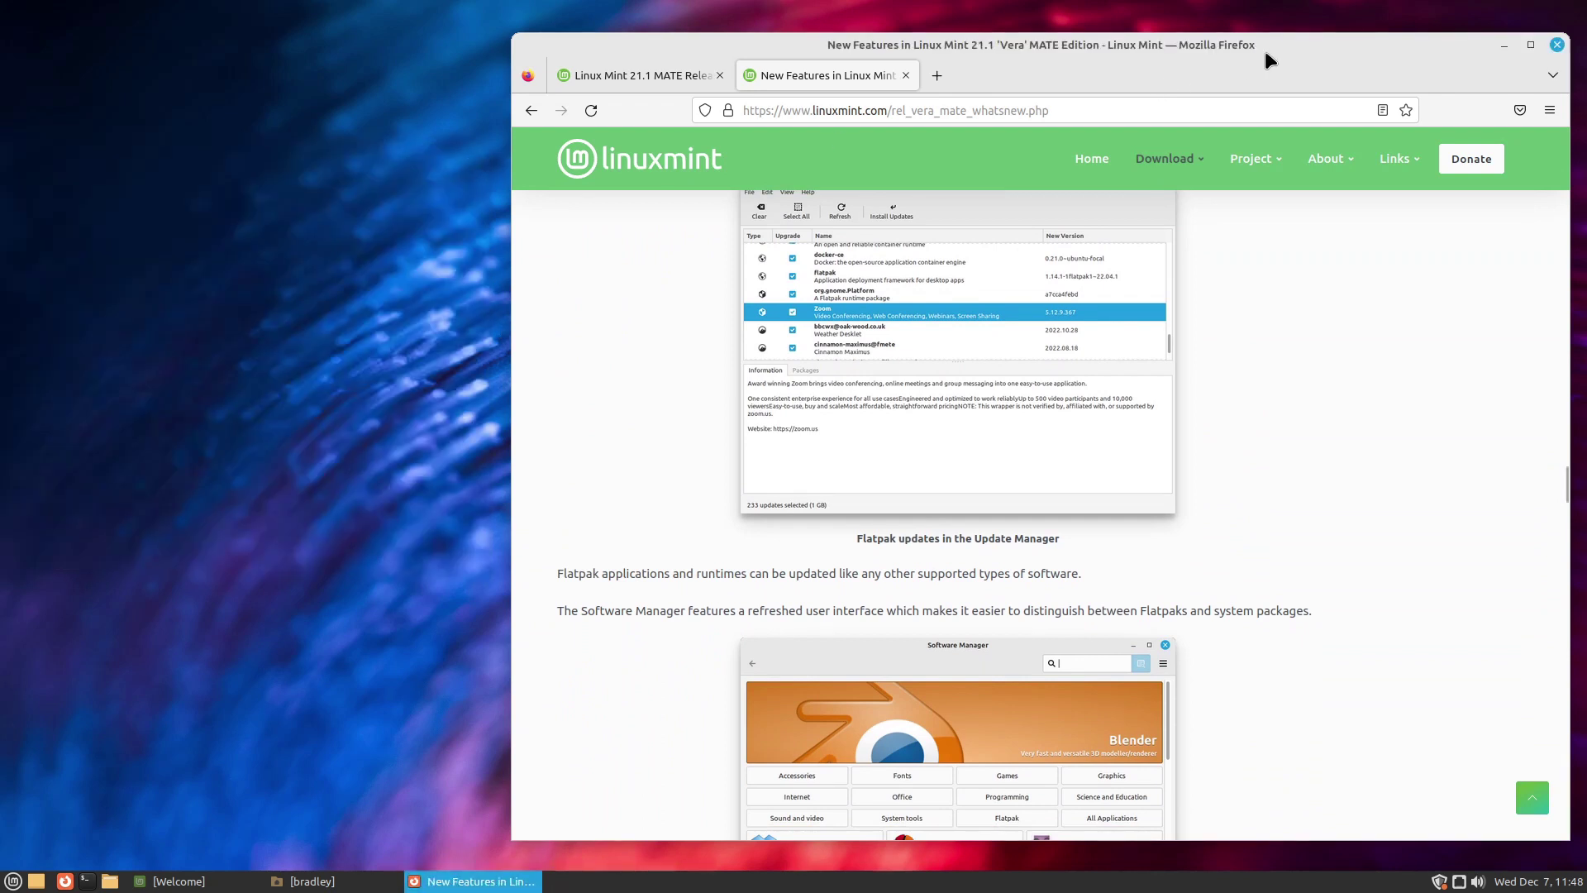
pyautogui.moveTo(1219, 61); pyautogui.dragTo(1148, 52)
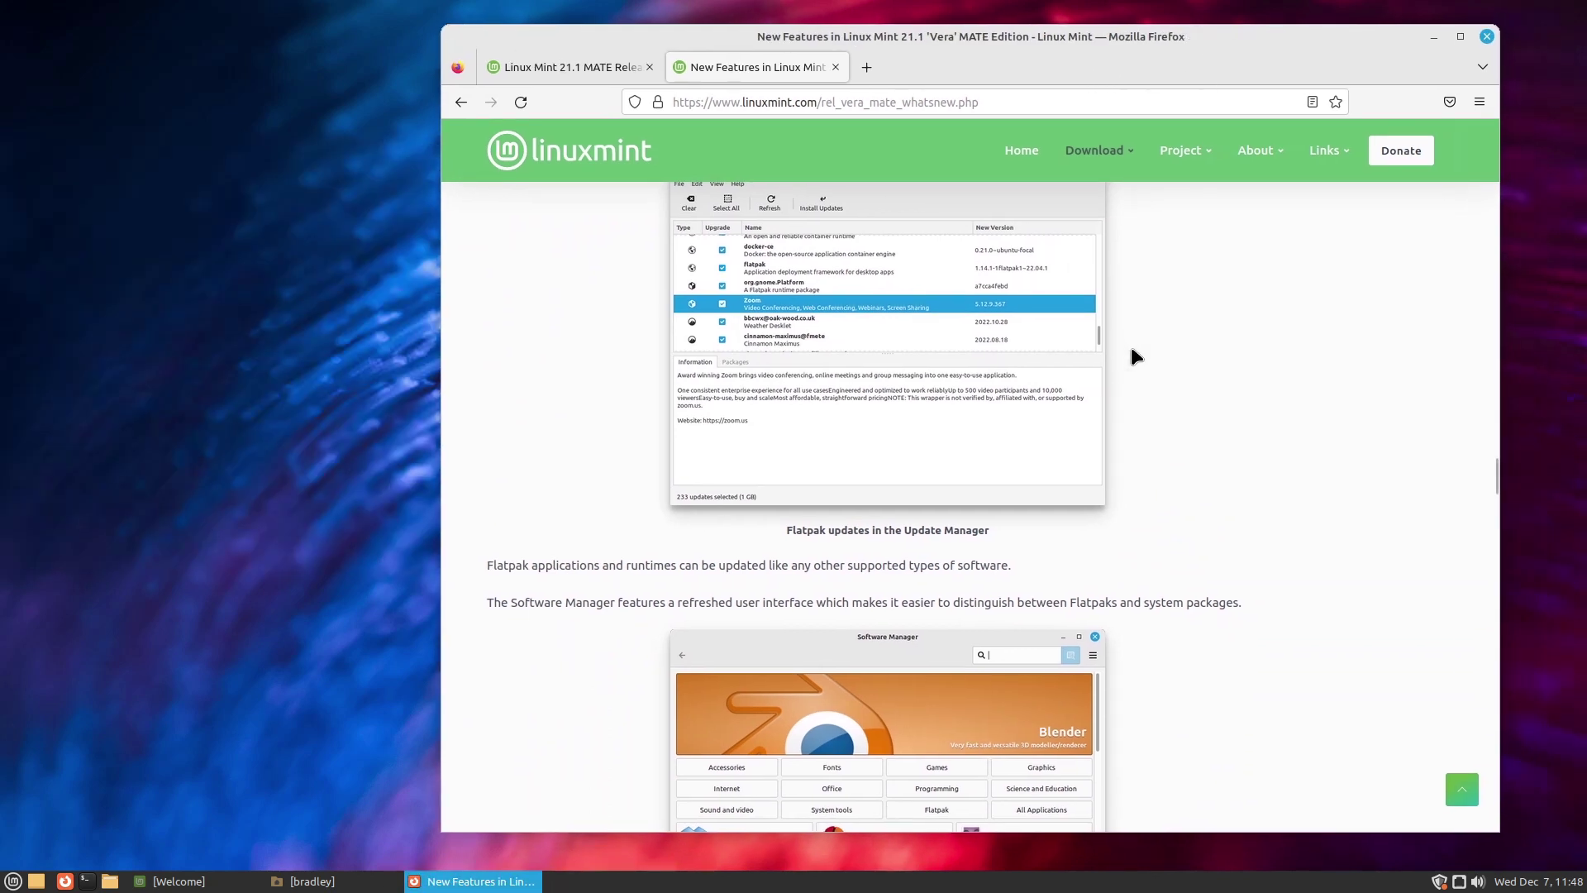
# Read the Software Manager improvements on the New Features page and highlight the ISO Verification Tool heading
pyautogui.scroll(-5, 1142, 369)
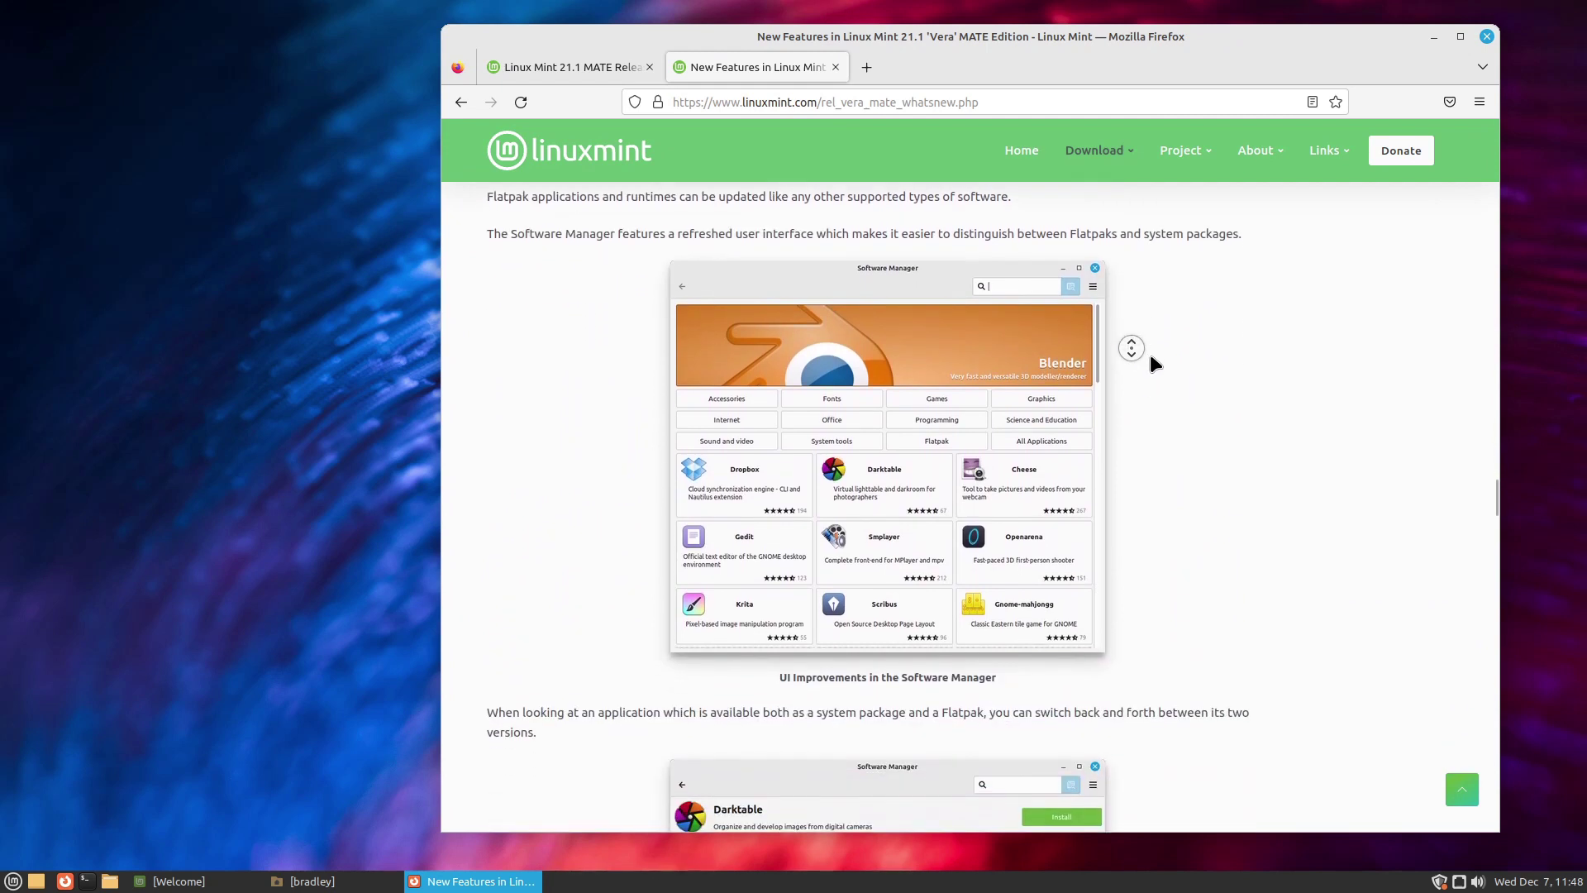
pyautogui.scroll(-10, 1155, 363)
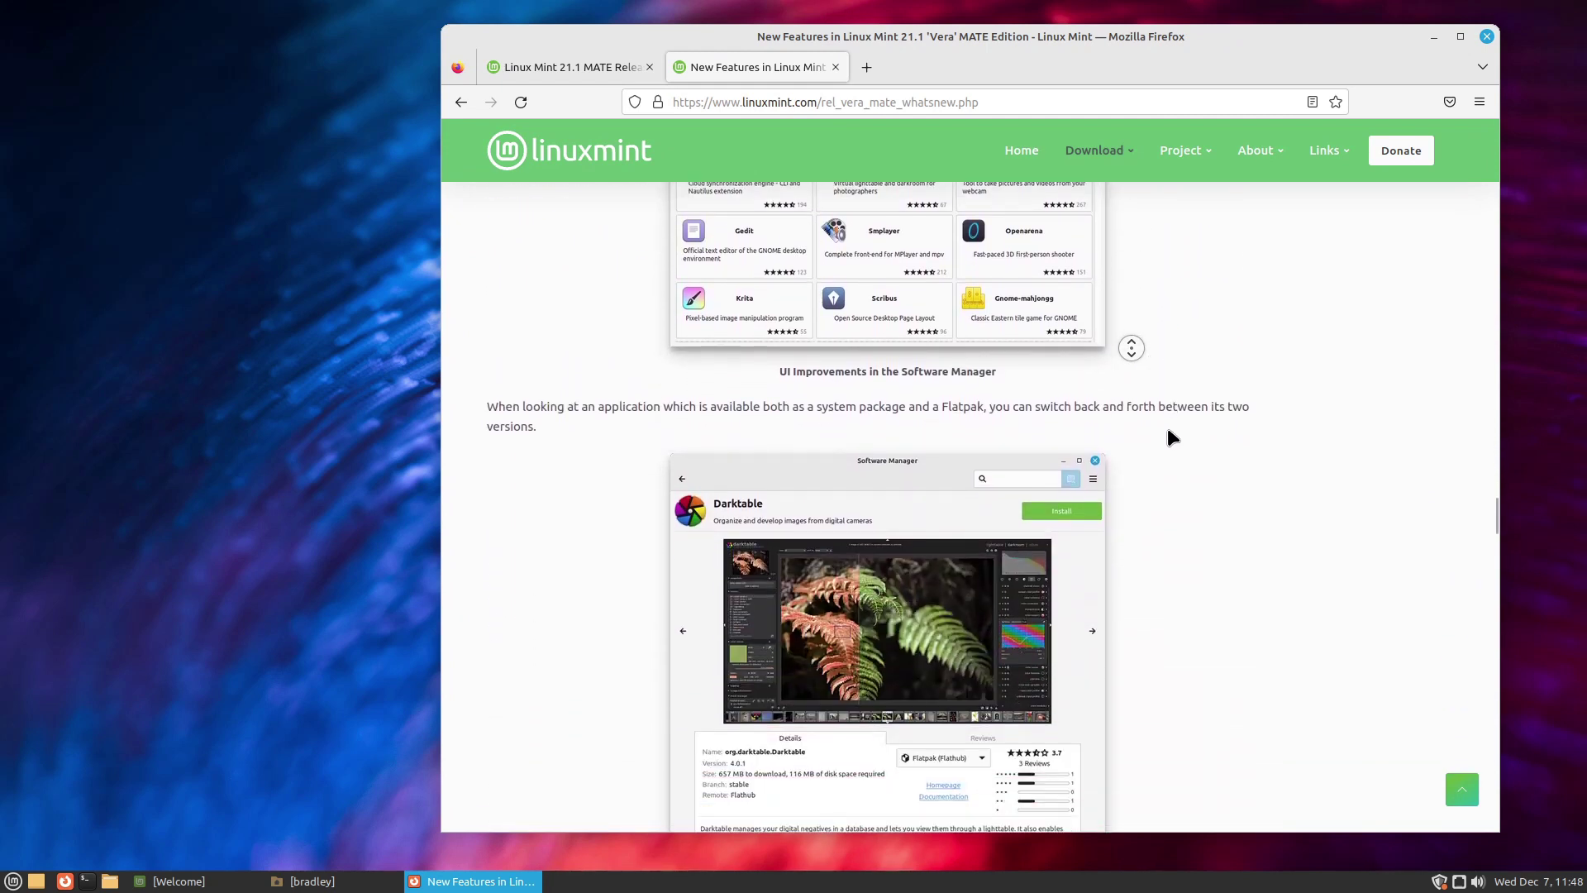
pyautogui.scroll(-4, 1167, 427)
pyautogui.scroll(1, 826, 383)
pyautogui.tripleClick(498, 382)
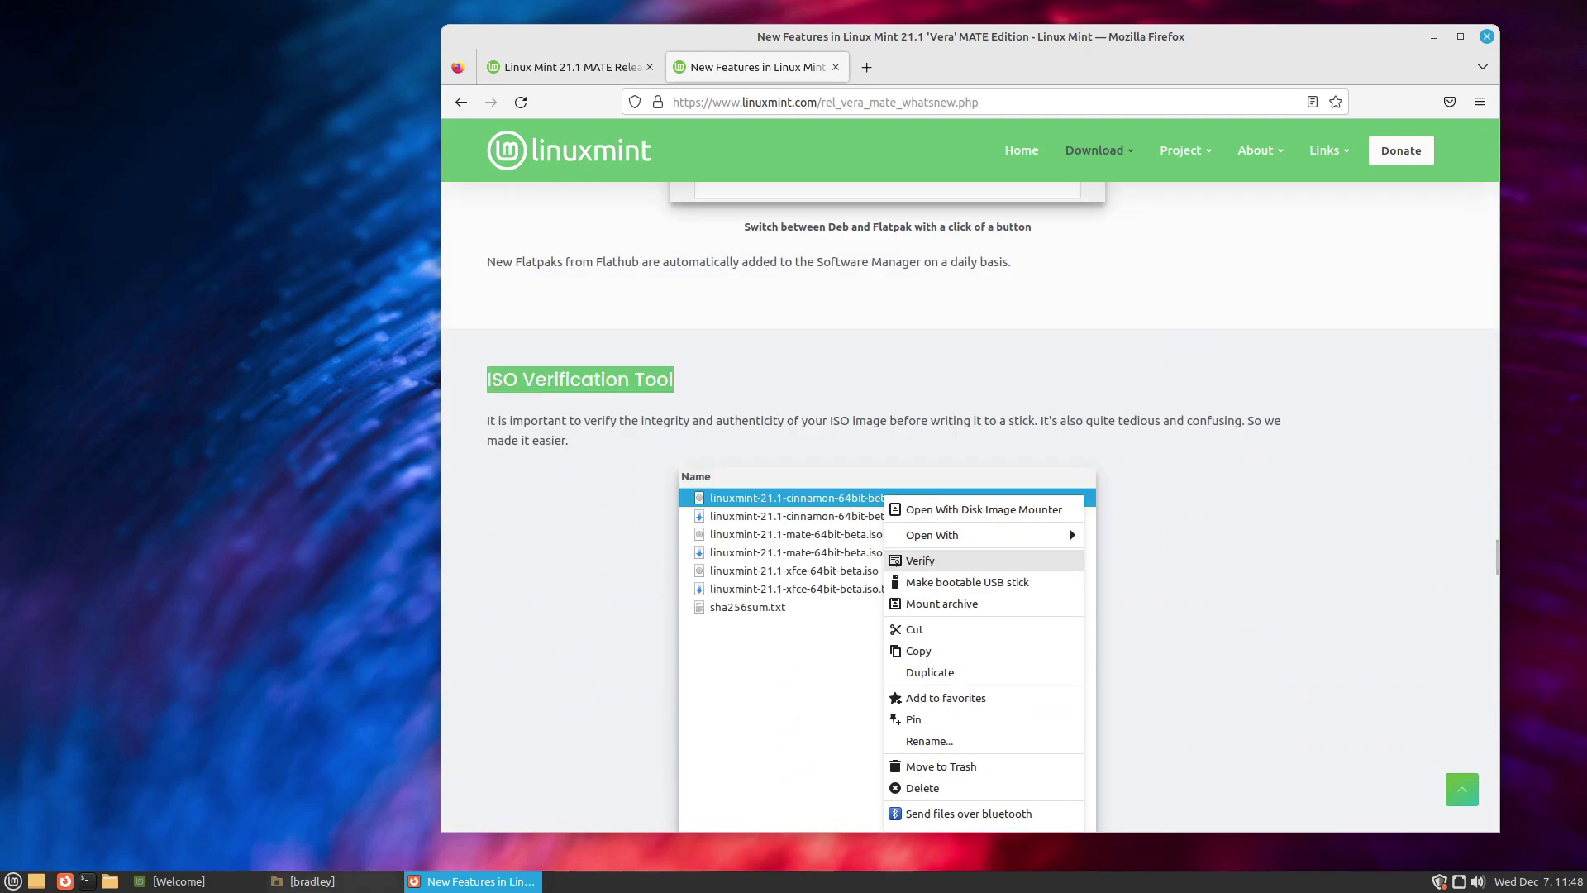
# Minimise the browser, open the Downloads folder in the file manager and inspect the Open With options for linuxmint-21-cinnamon-64bit.iso
pyautogui.click(430, 881)
pyautogui.click(361, 884)
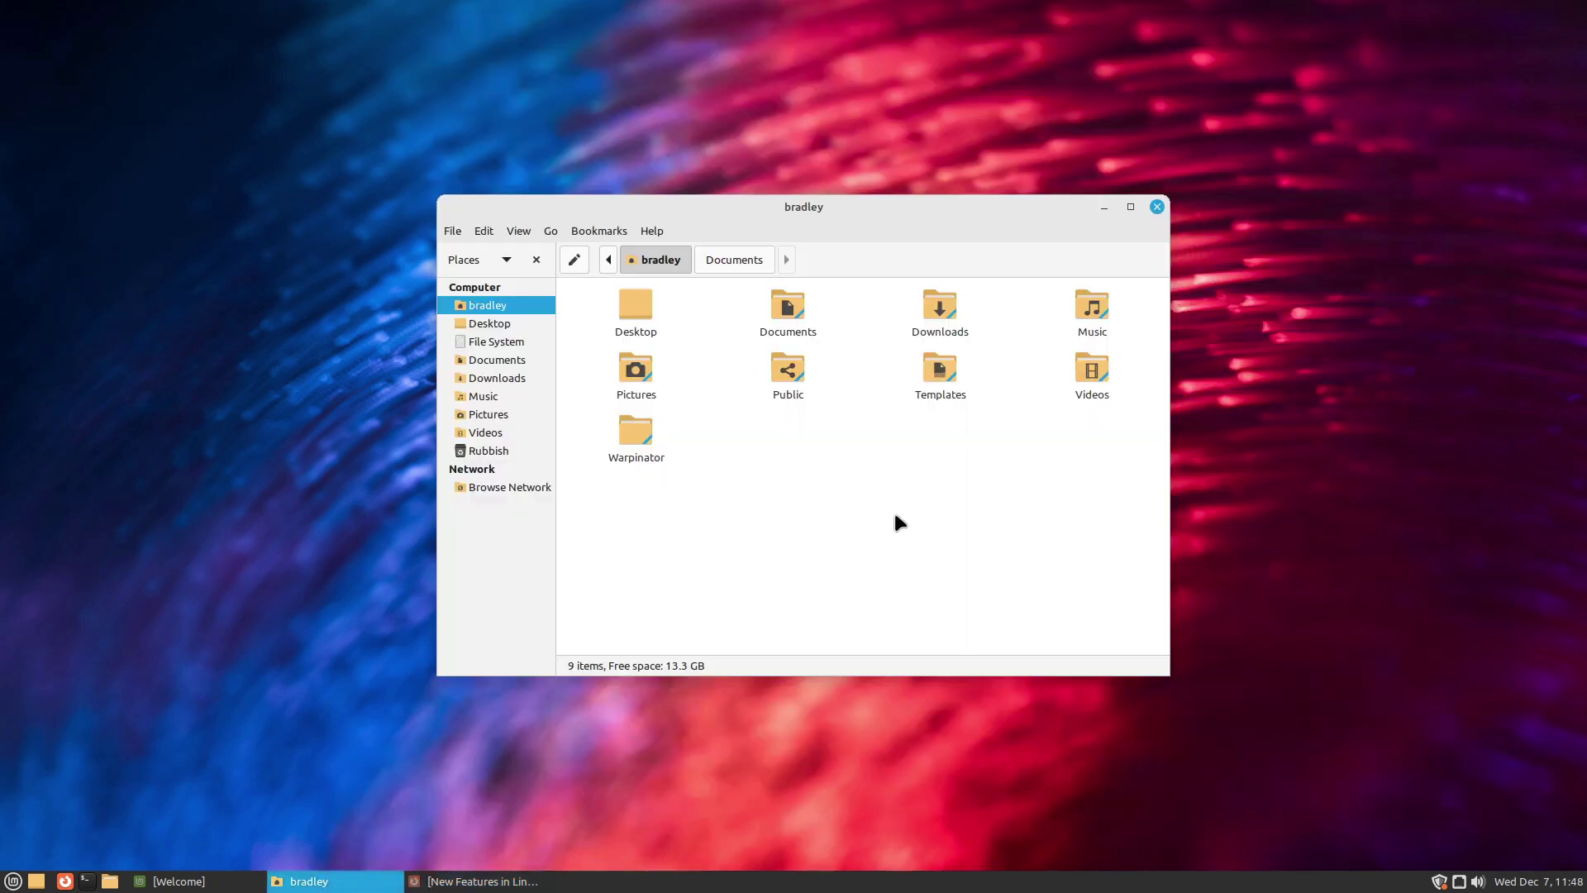
pyautogui.click(497, 377)
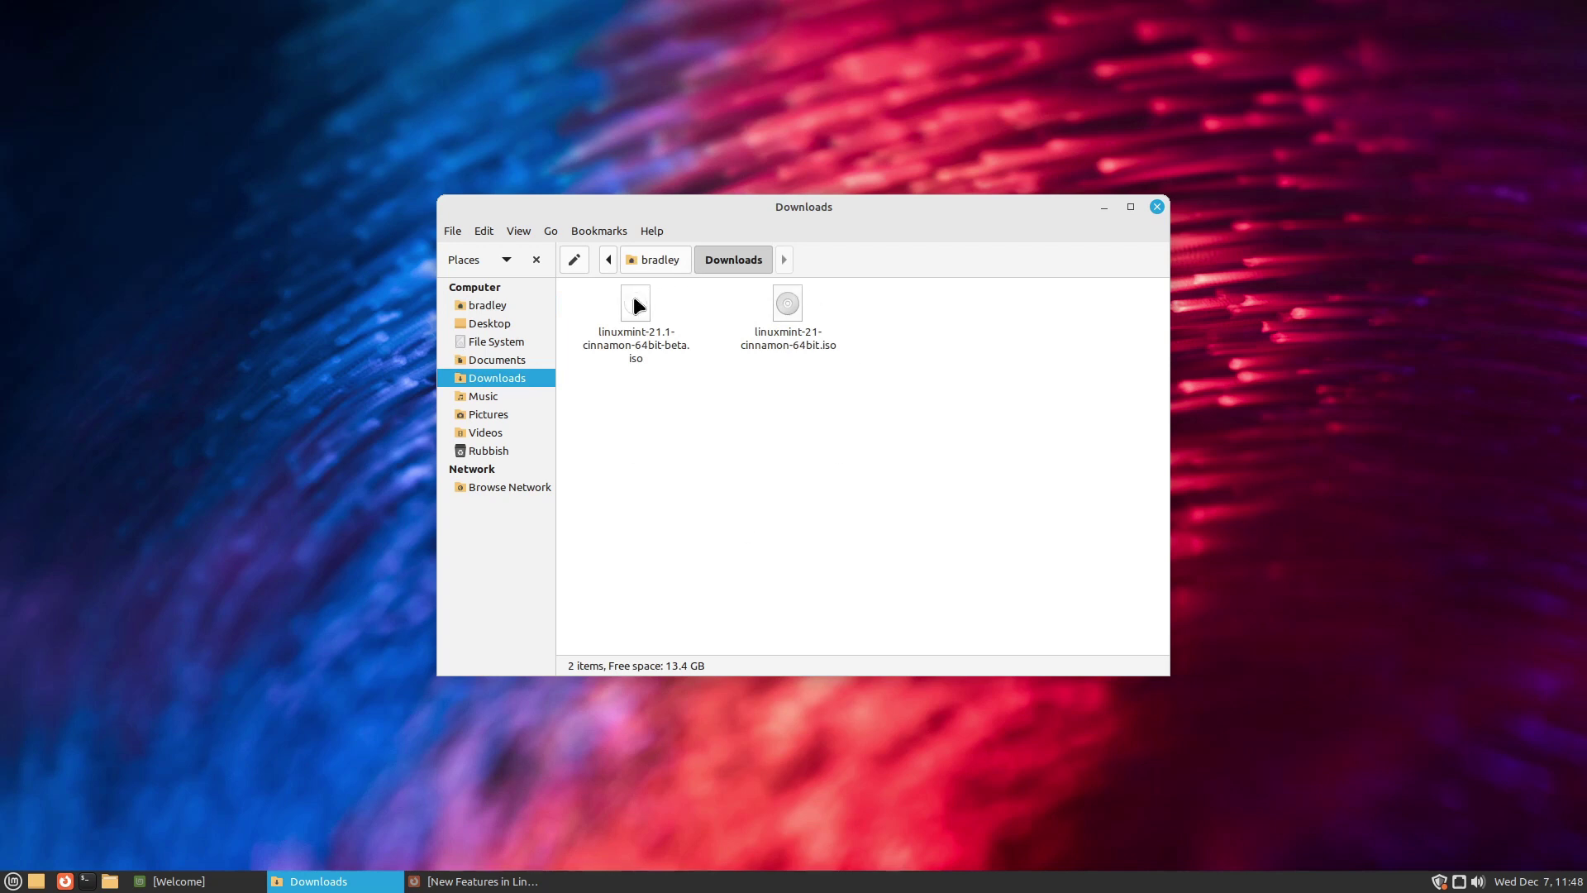
pyautogui.rightClick(772, 333)
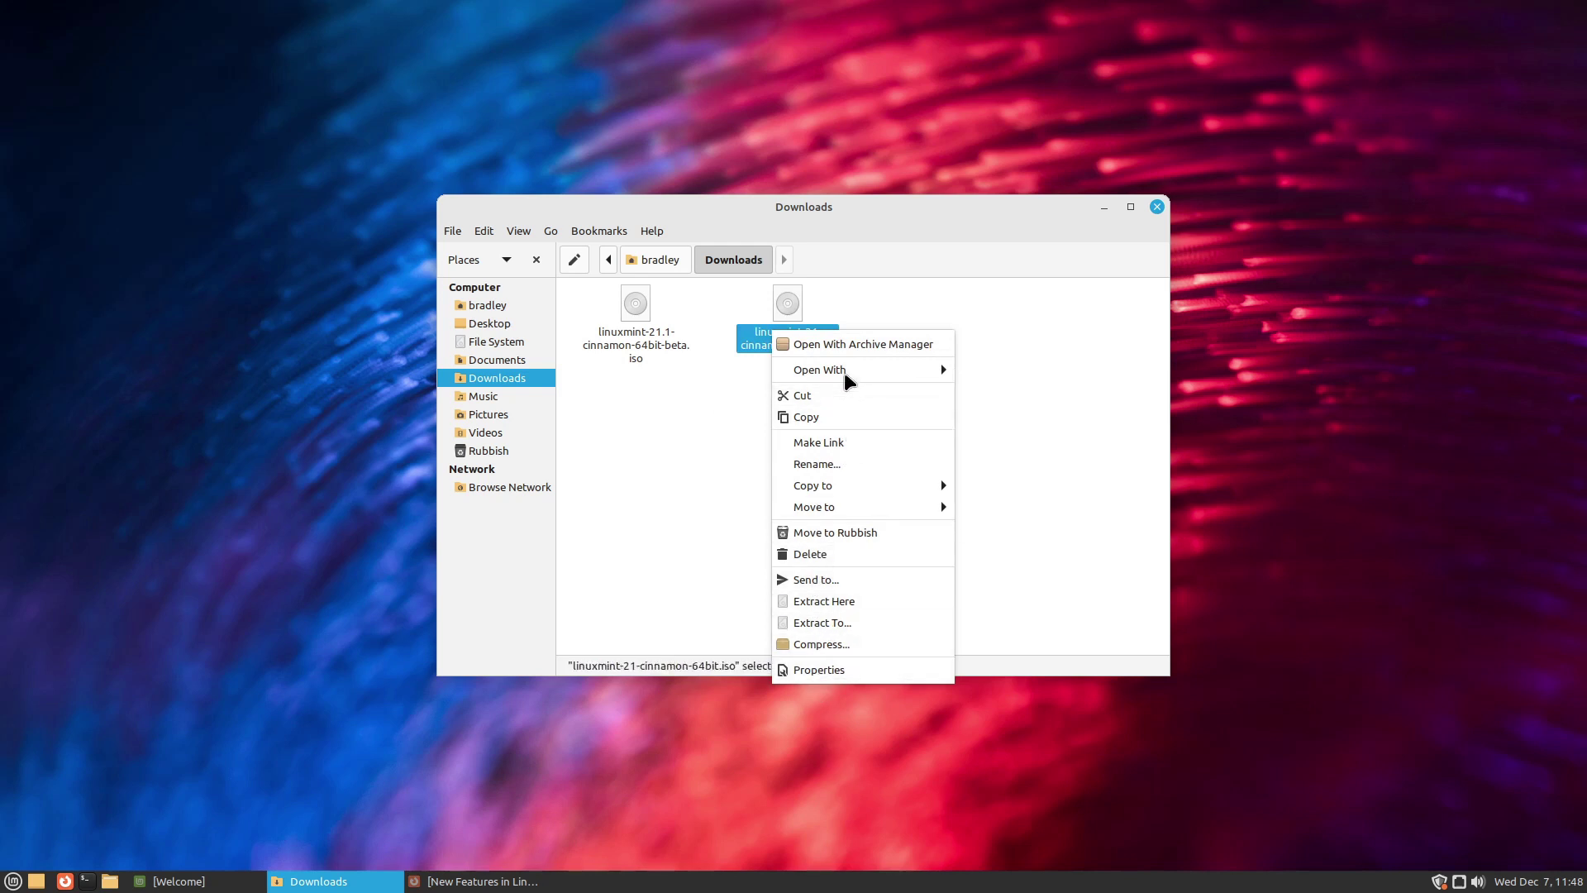
pyautogui.moveTo(862, 368)
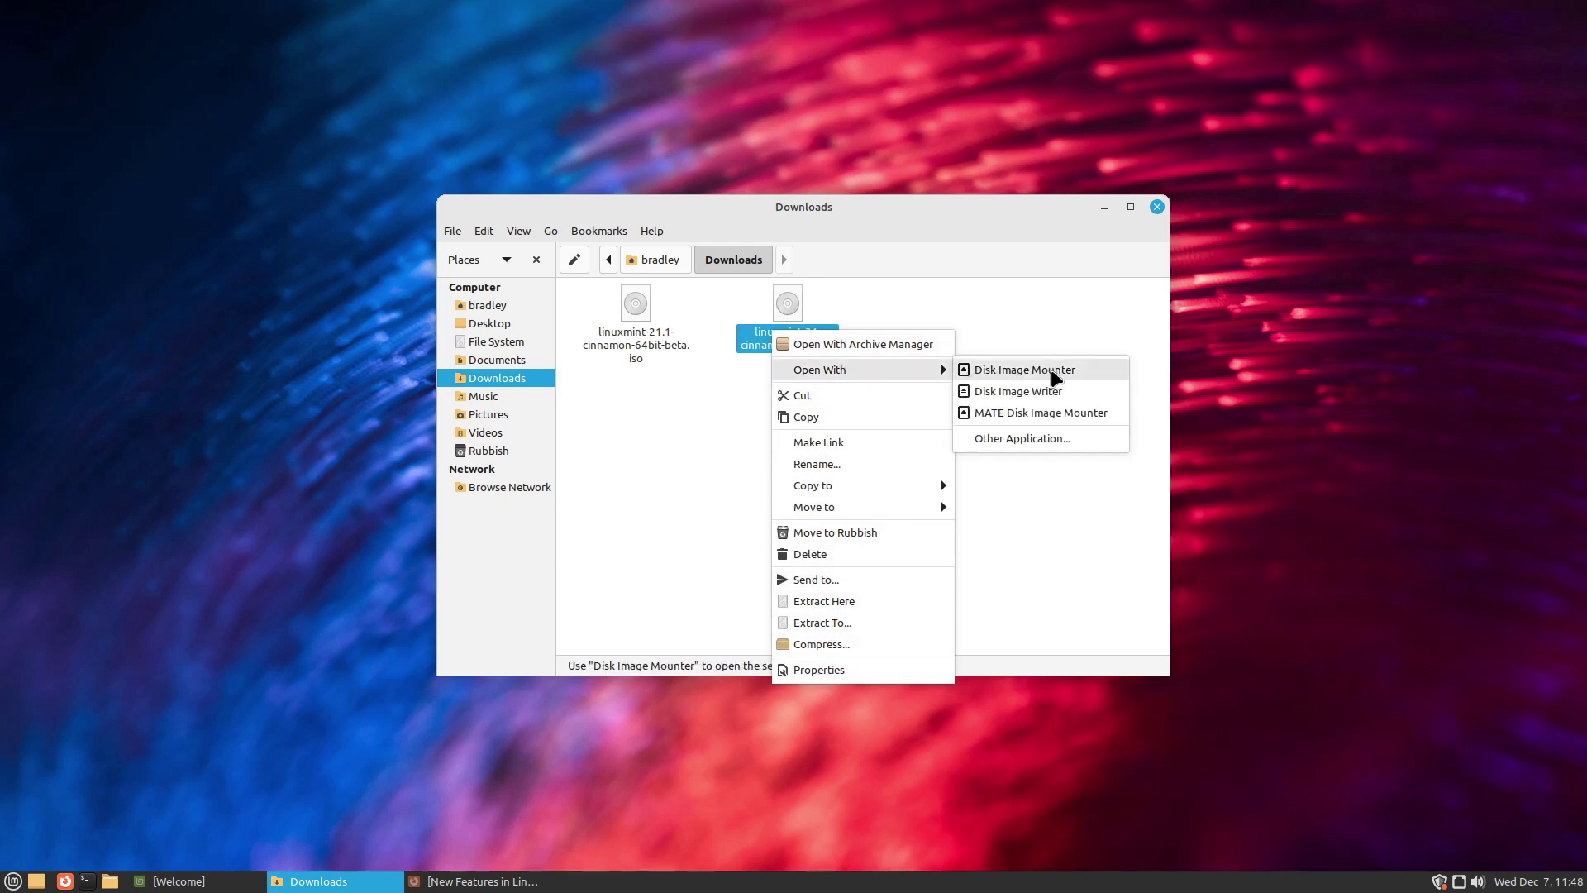
pyautogui.click(630, 496)
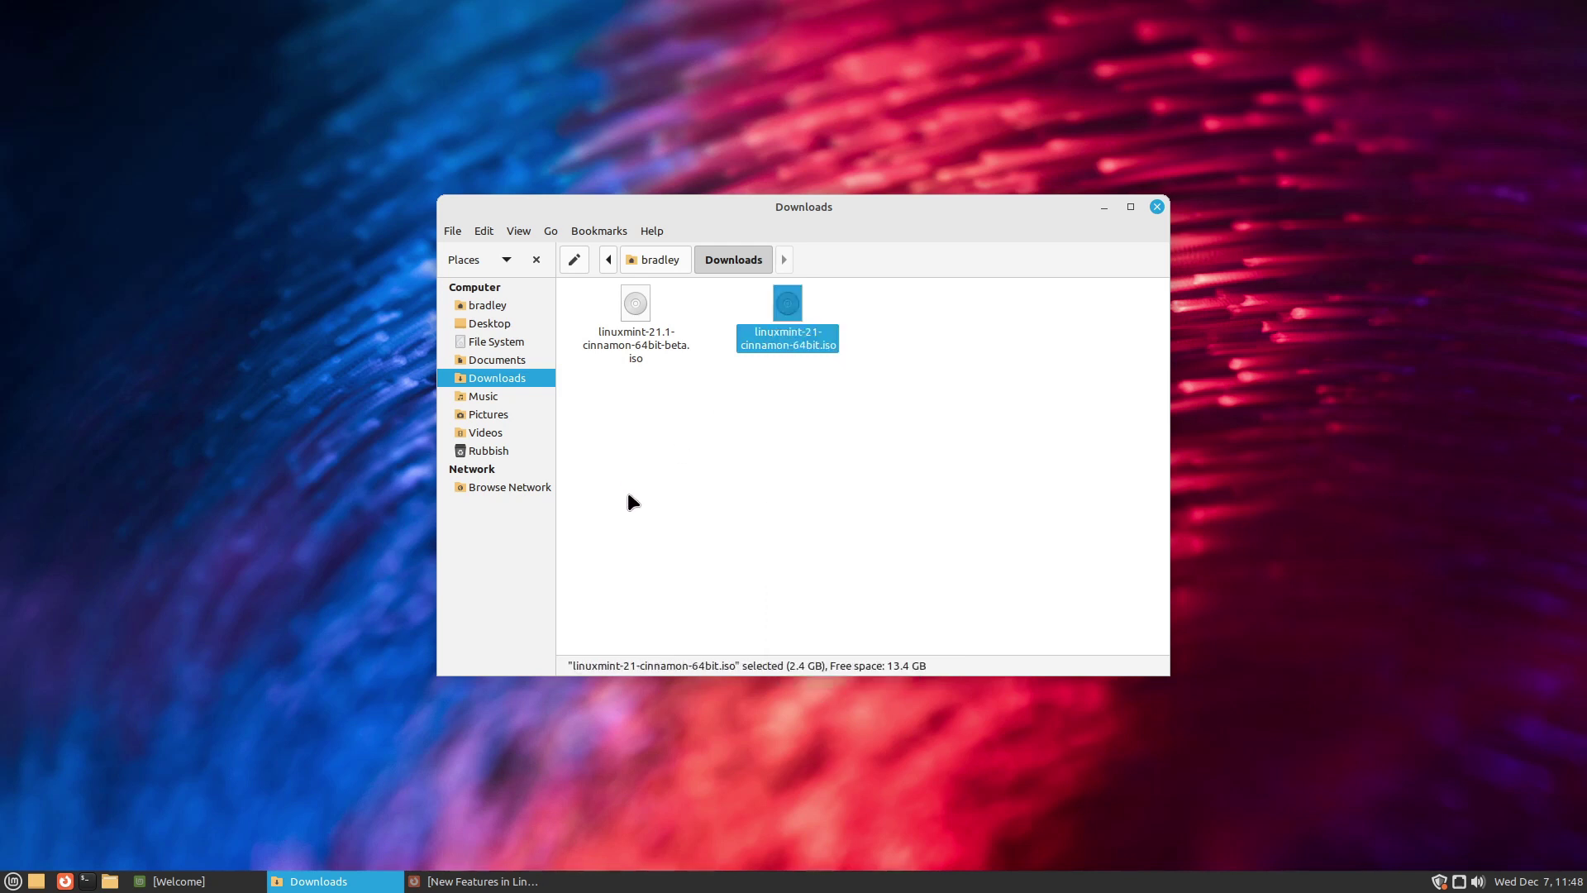
# Return to the New Features page and read from the ISO Verification Tool section through to Artwork improvements
pyautogui.click(466, 881)
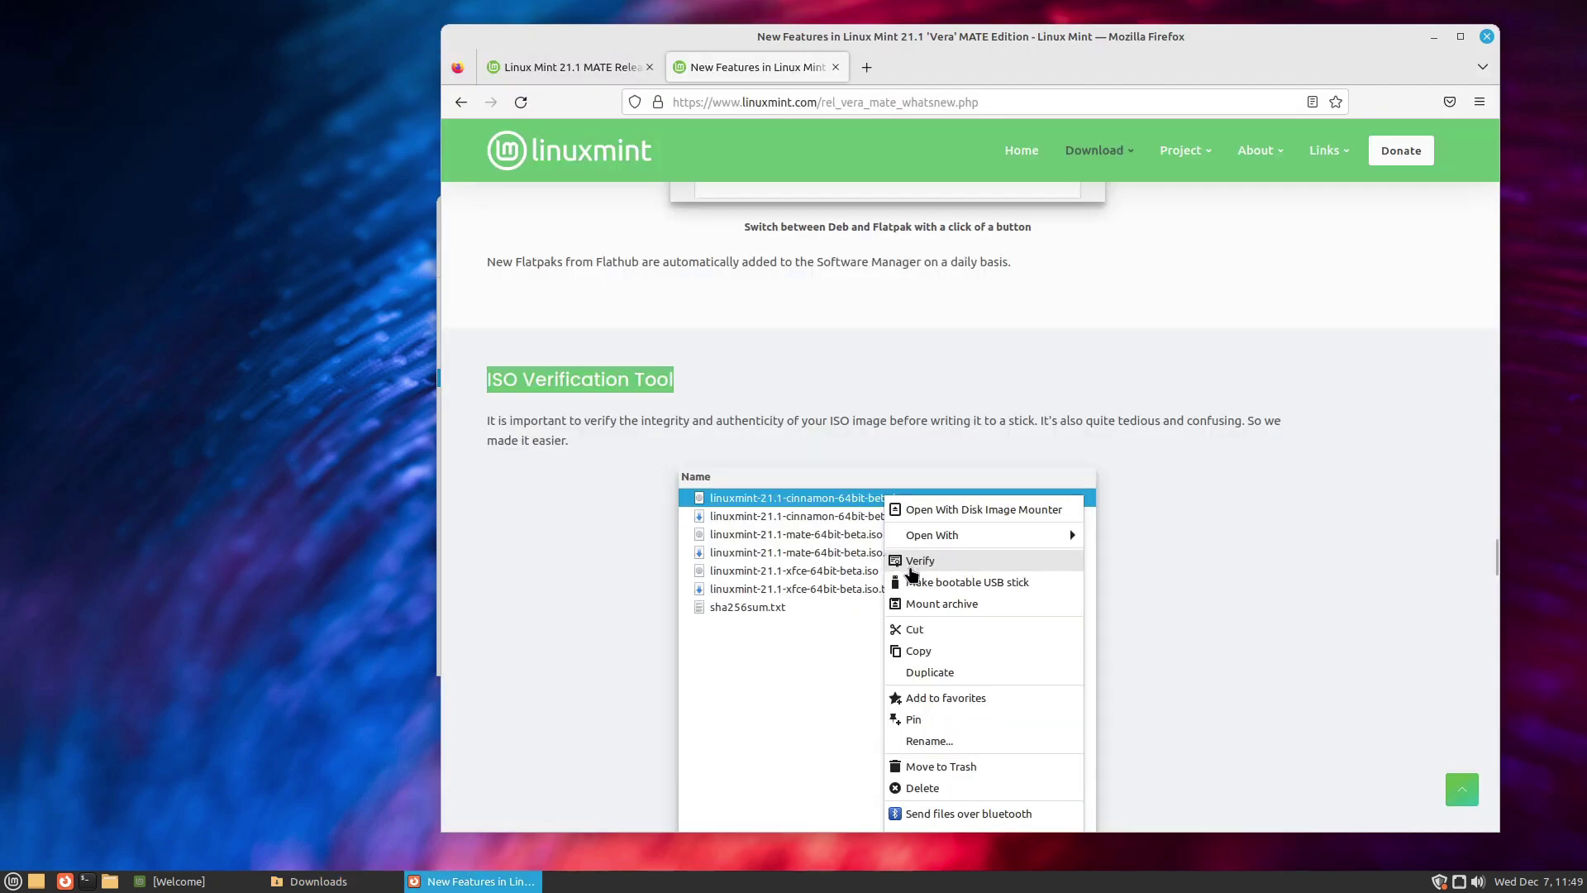
pyautogui.middleClick(1190, 469)
pyautogui.scroll(-2, 1166, 483)
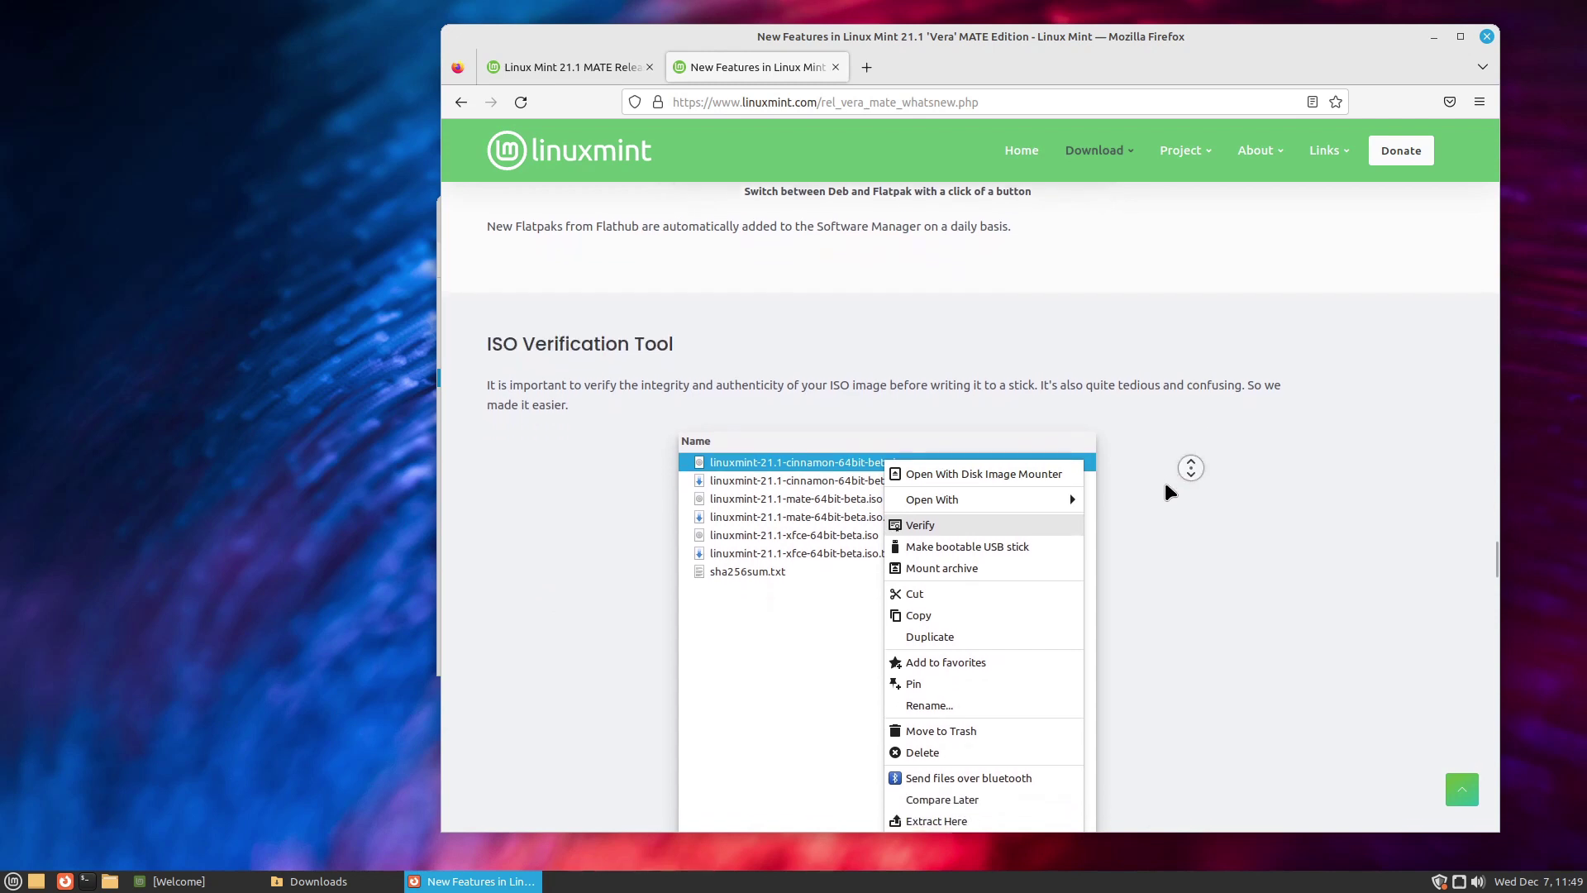
pyautogui.scroll(-2, 1169, 489)
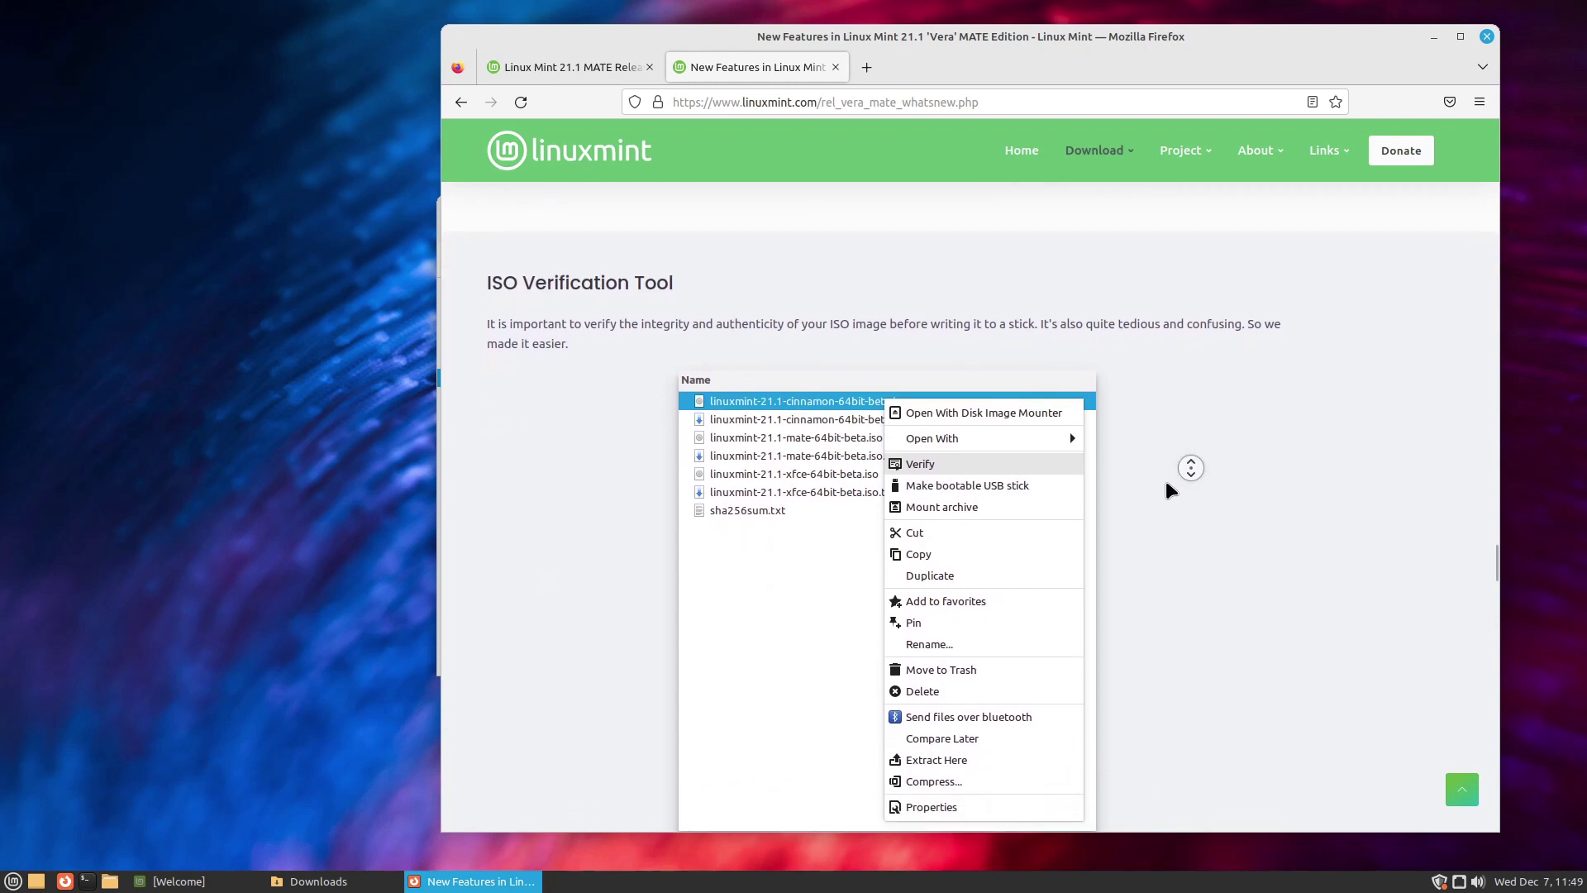
pyautogui.scroll(-2, 1168, 485)
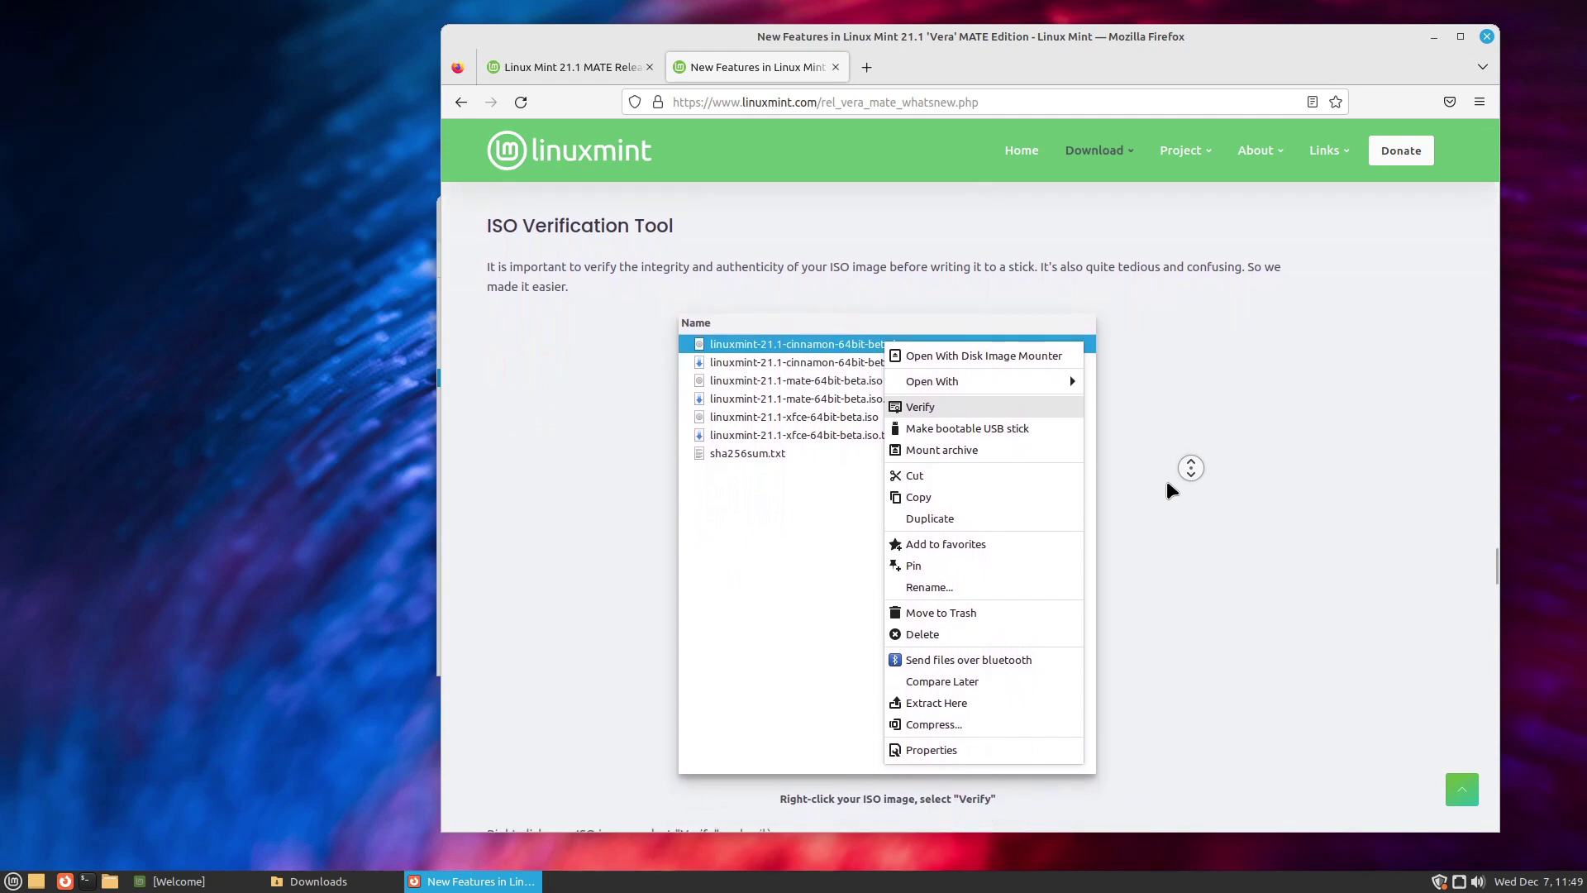
pyautogui.scroll(-2, 1168, 486)
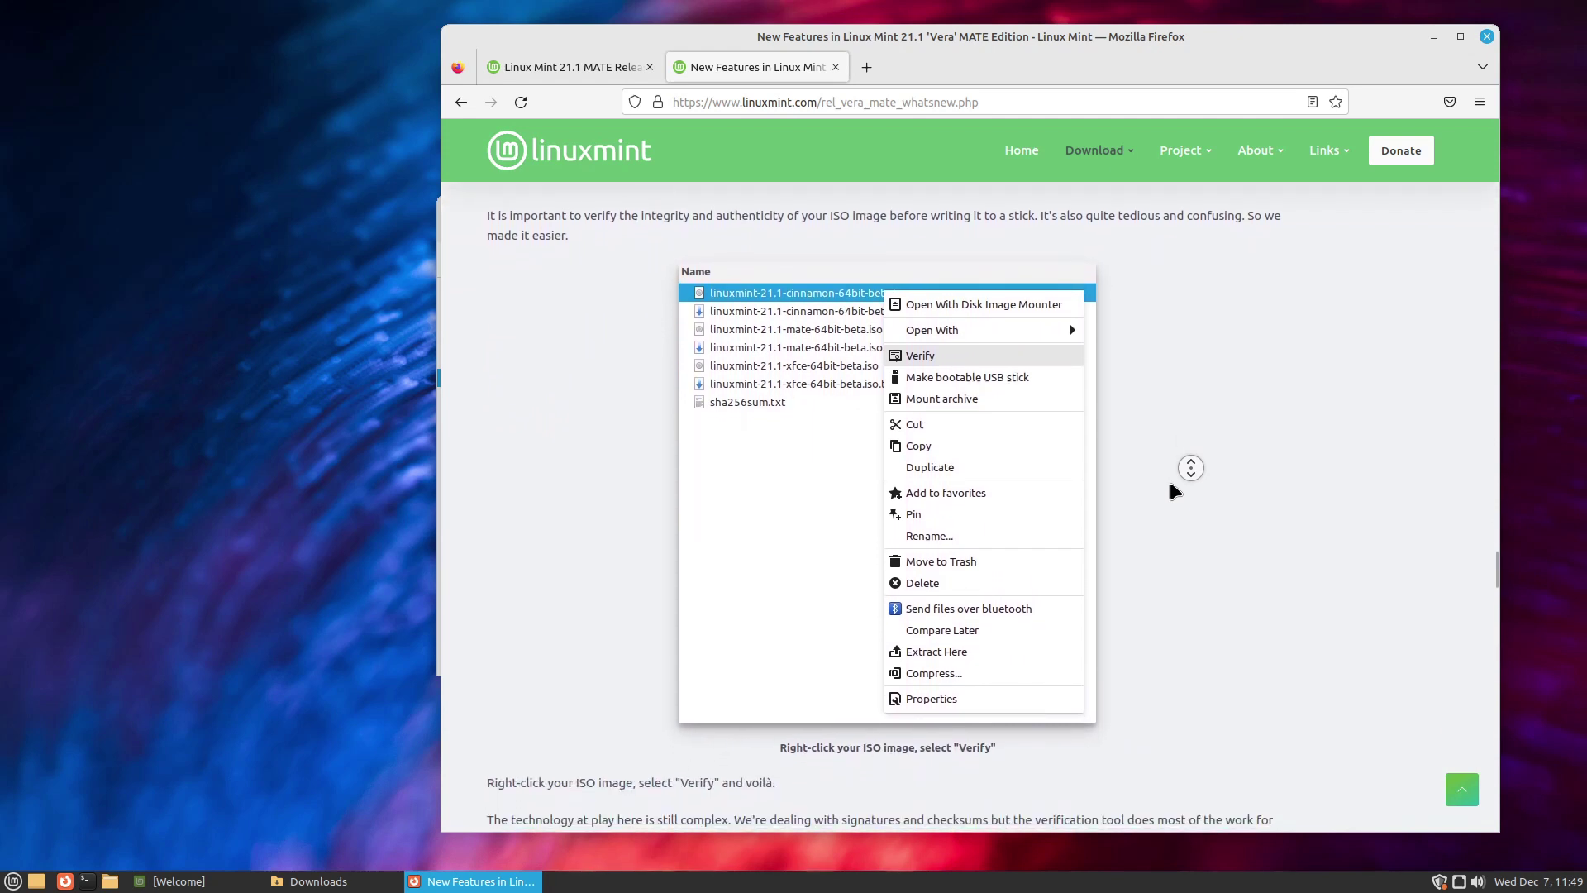
pyautogui.scroll(-2, 1170, 484)
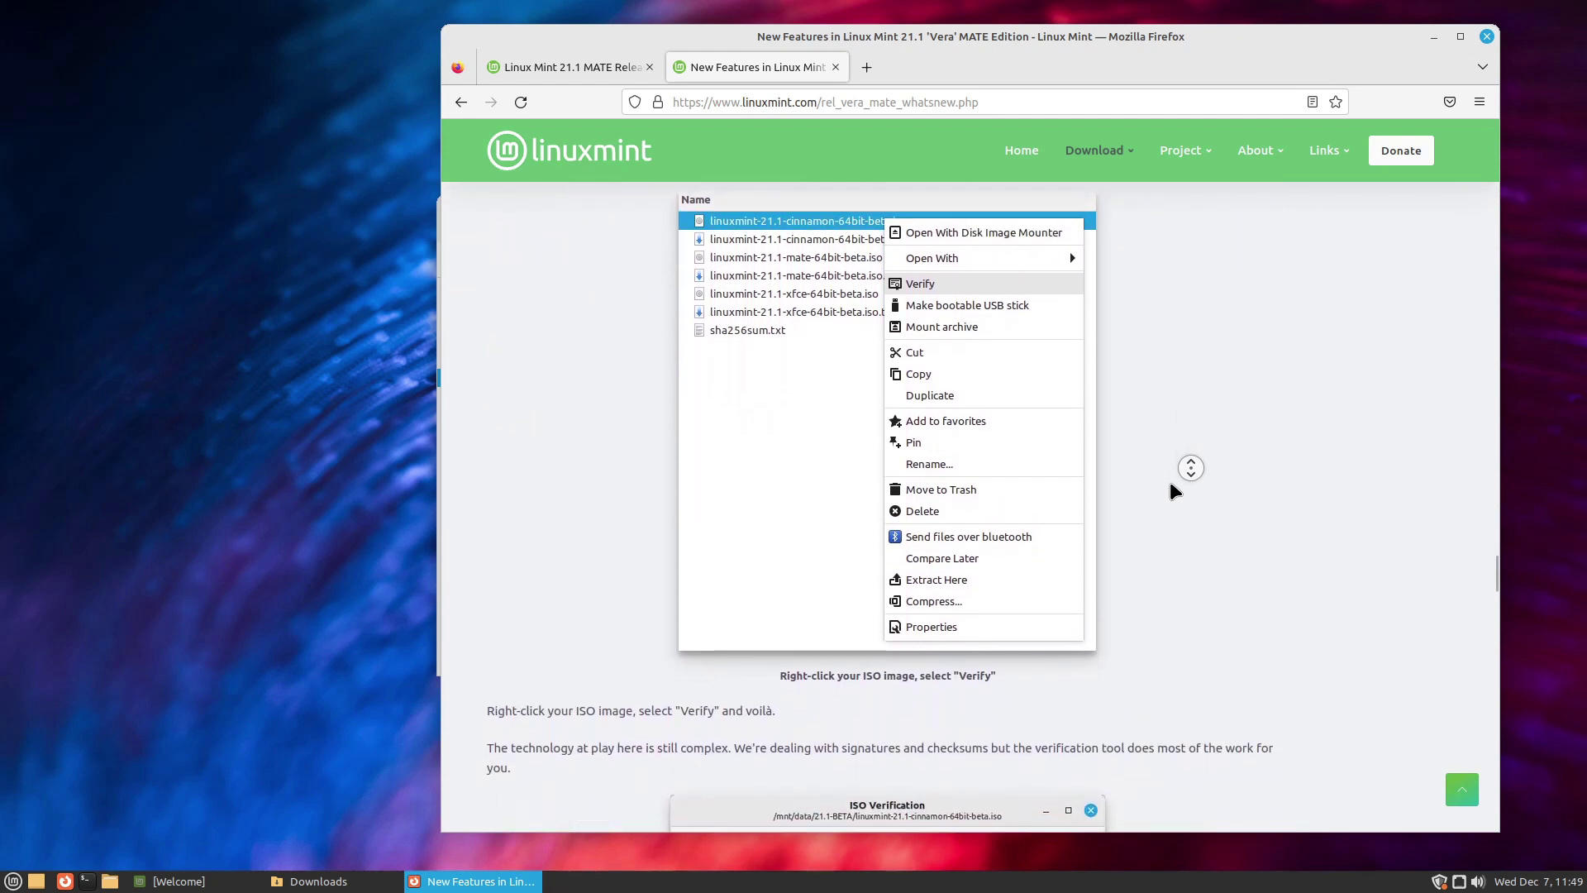
pyautogui.scroll(-2, 1171, 485)
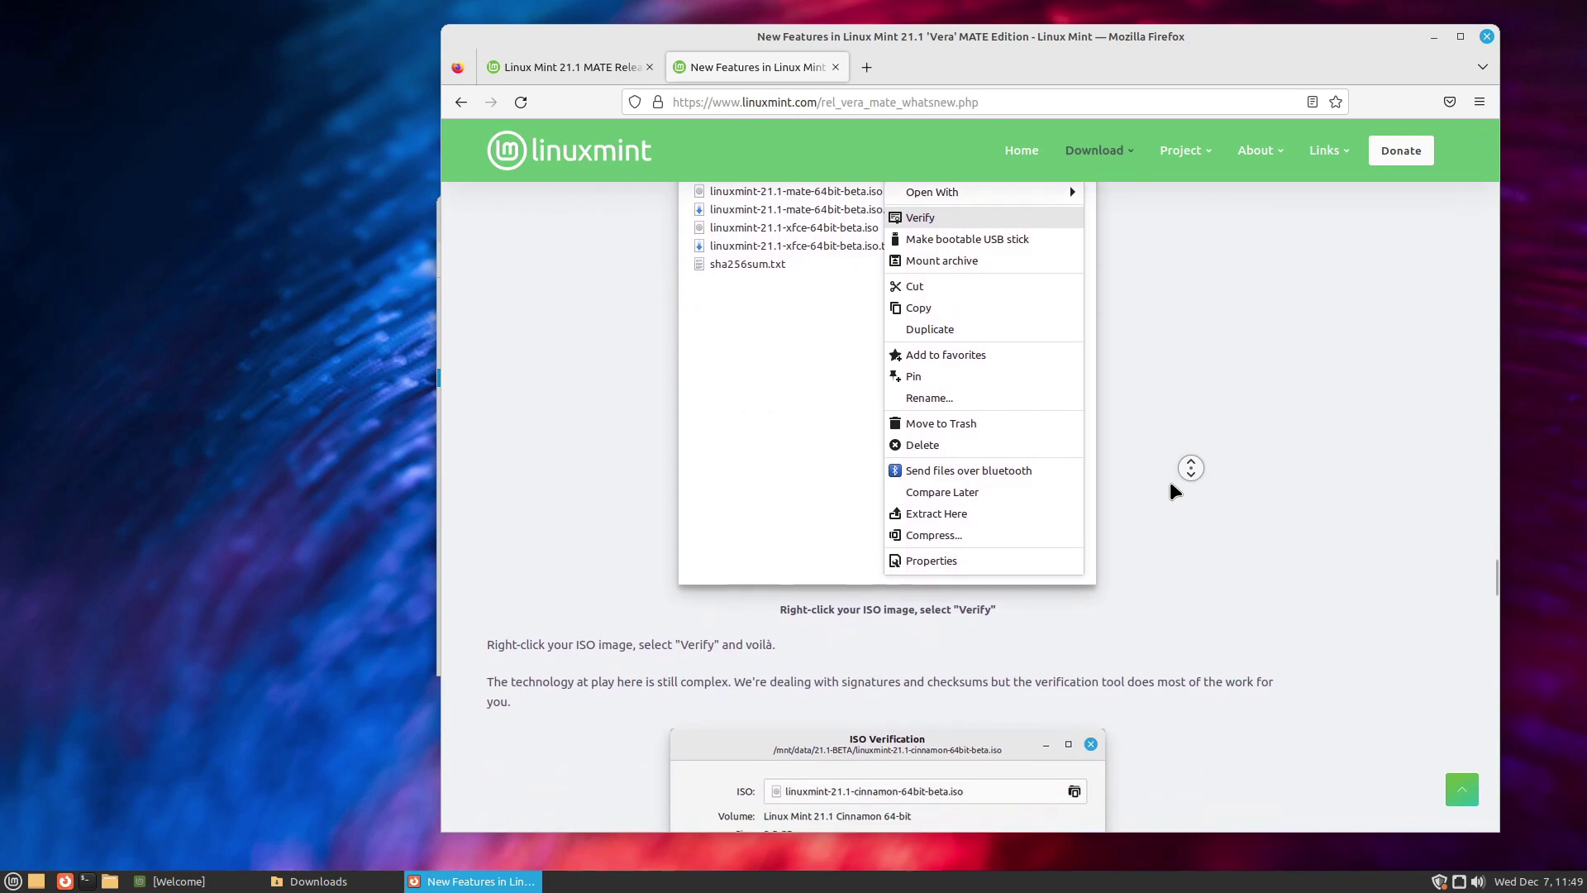
pyautogui.scroll(-2, 1168, 481)
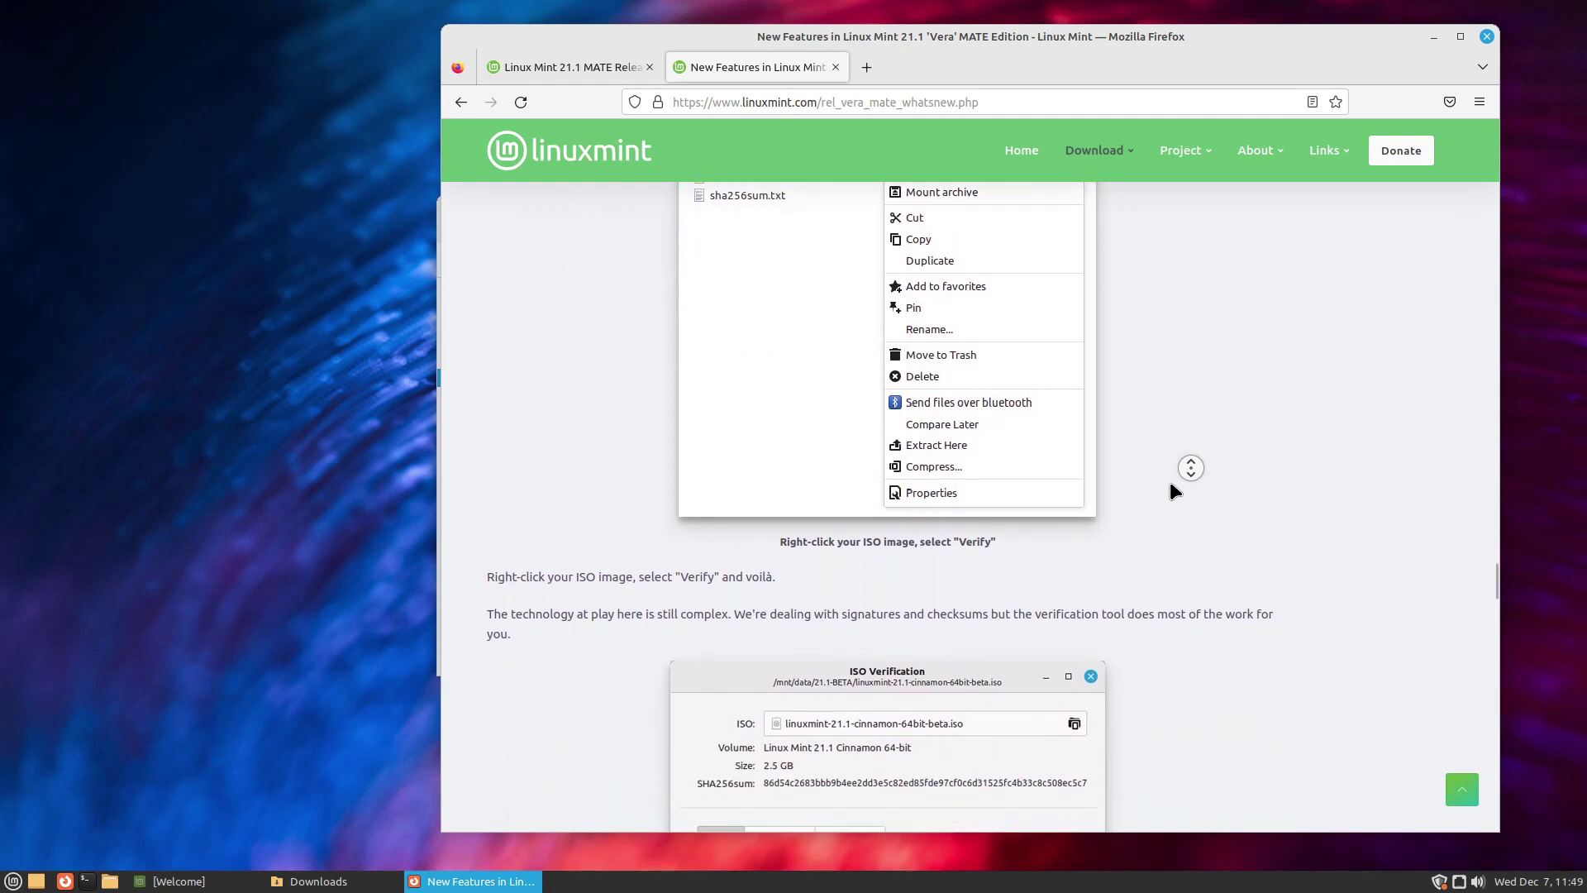
pyautogui.scroll(-2, 1168, 481)
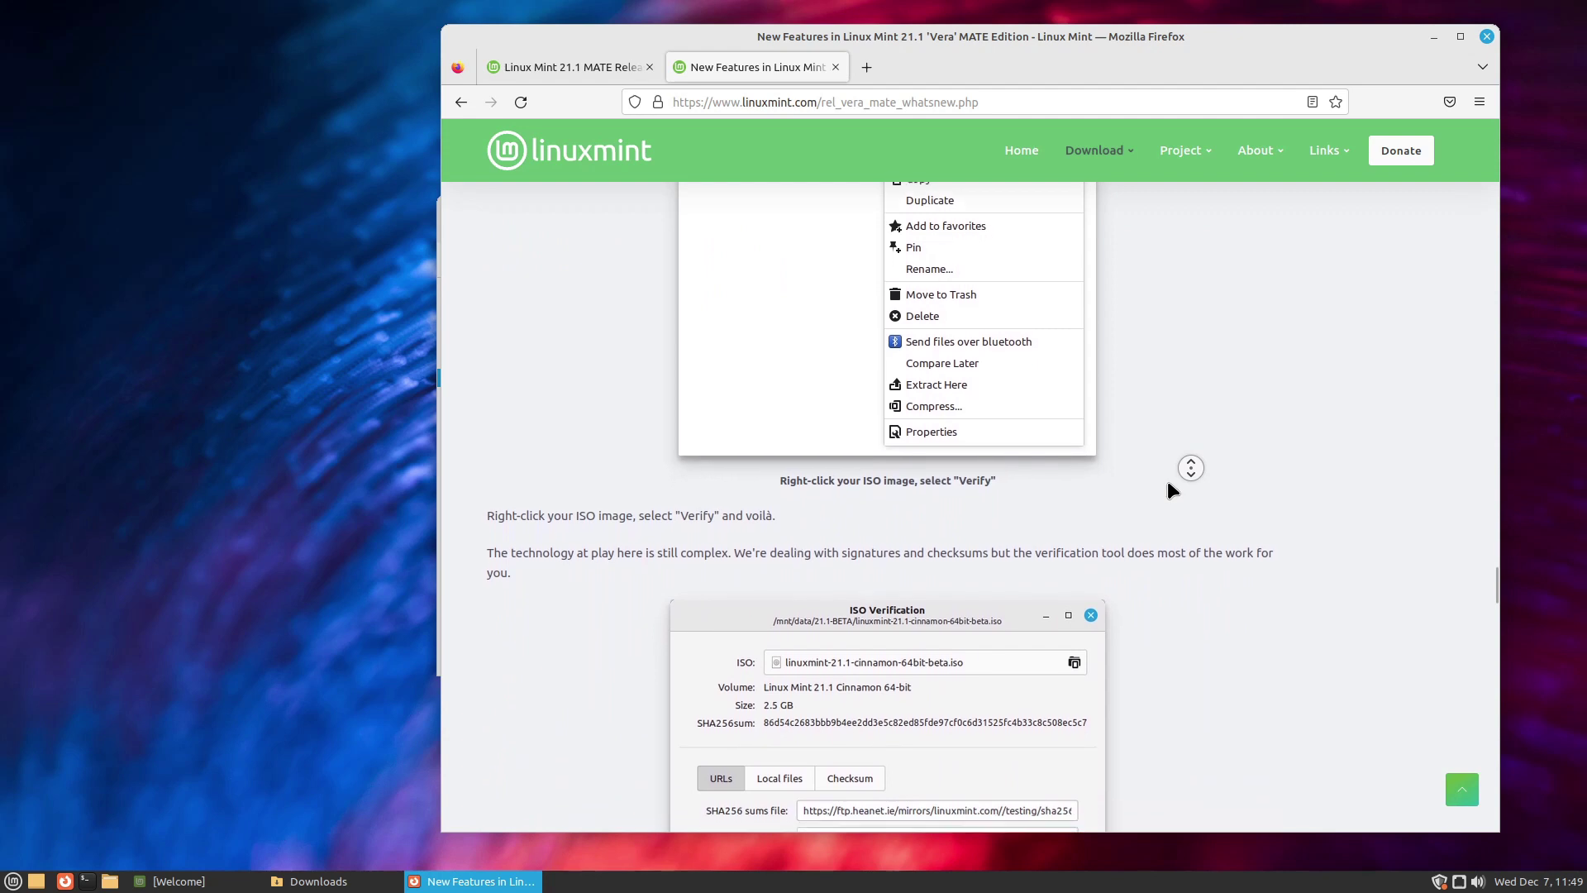
pyautogui.scroll(-3, 1168, 486)
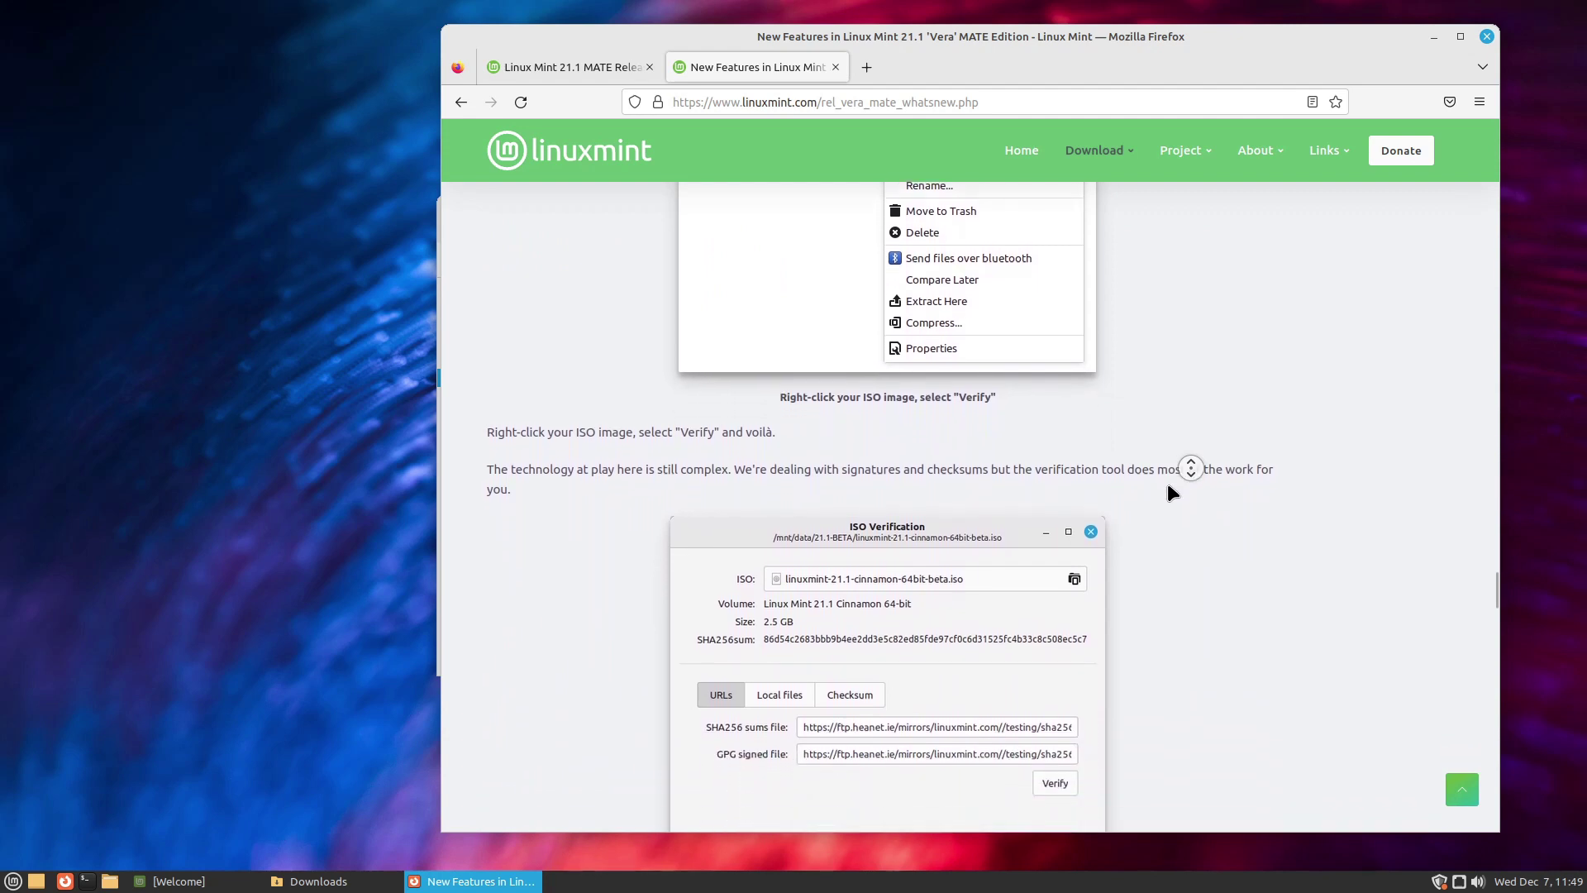
pyautogui.scroll(-4, 1166, 491)
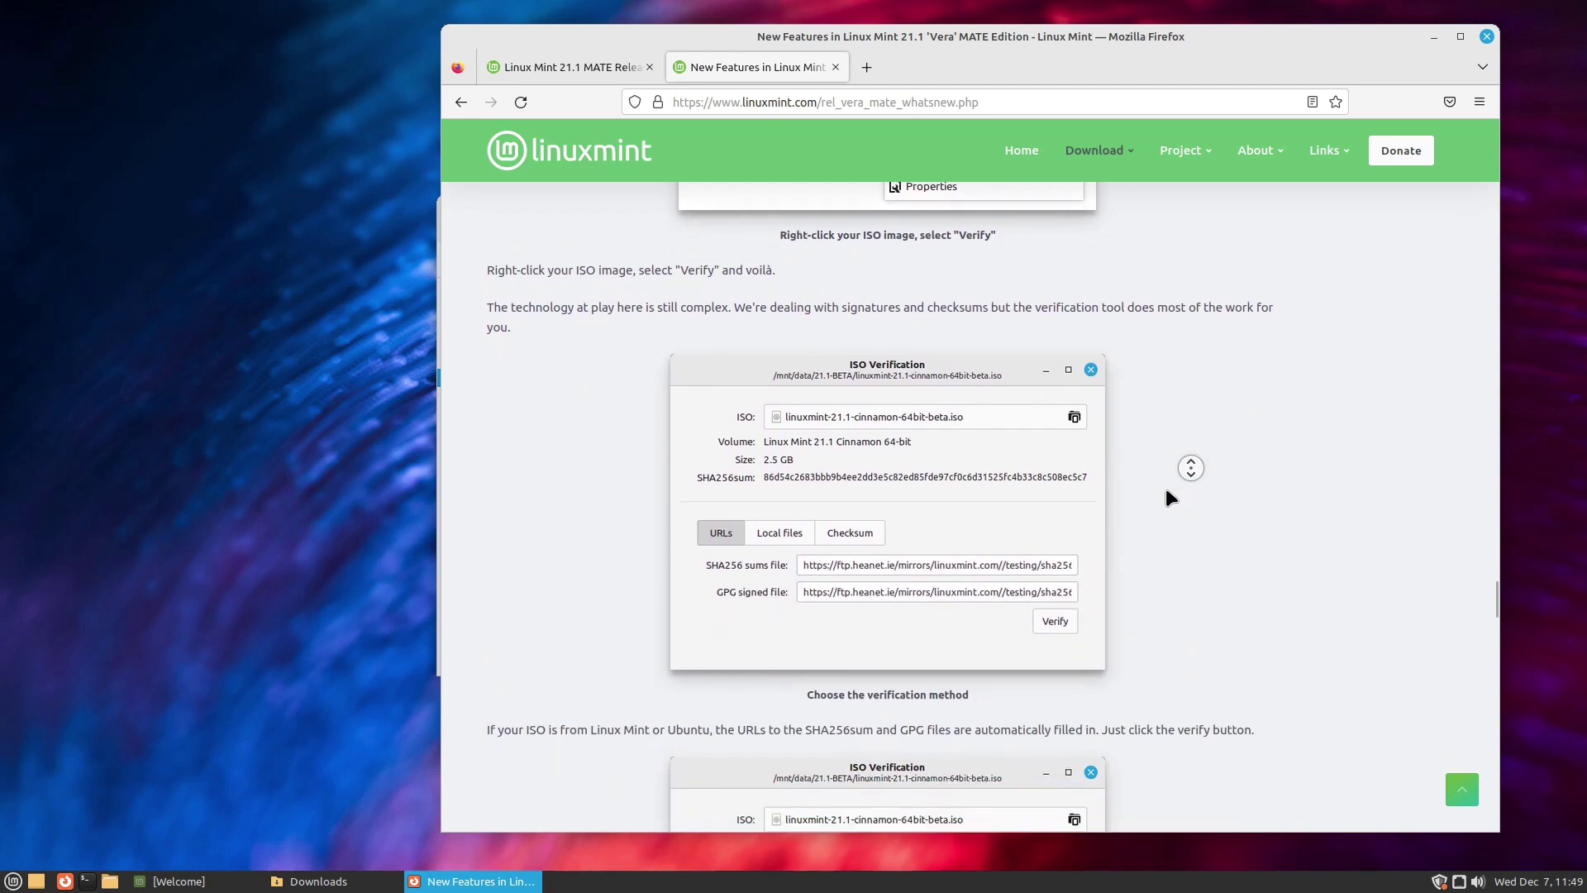
pyautogui.scroll(-9, 1167, 492)
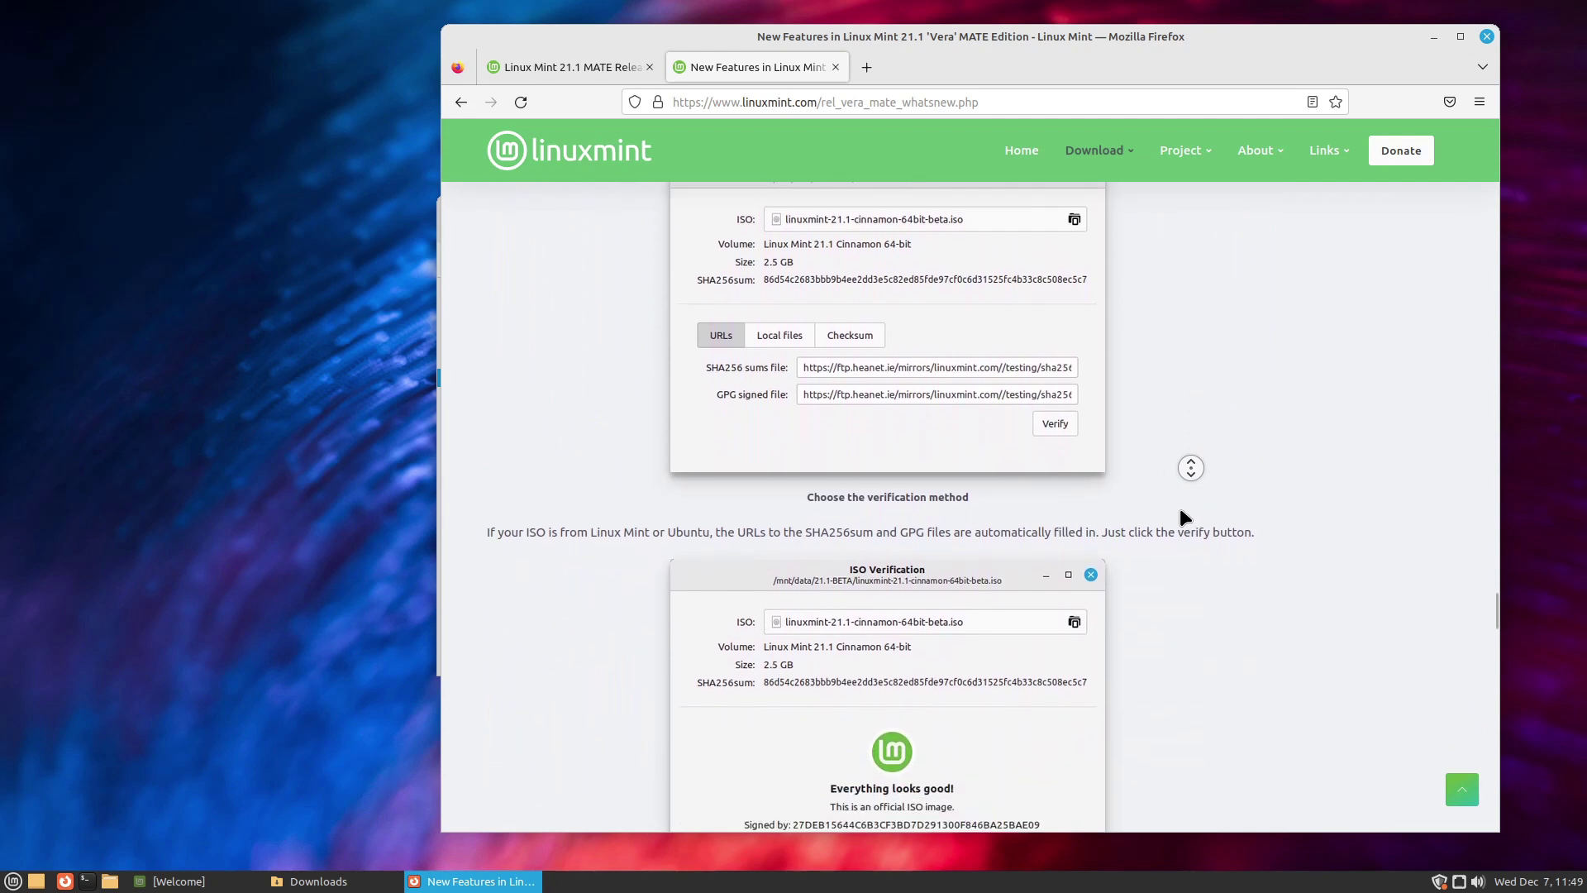
pyautogui.scroll(-1, 1176, 506)
pyautogui.middleClick(1176, 506)
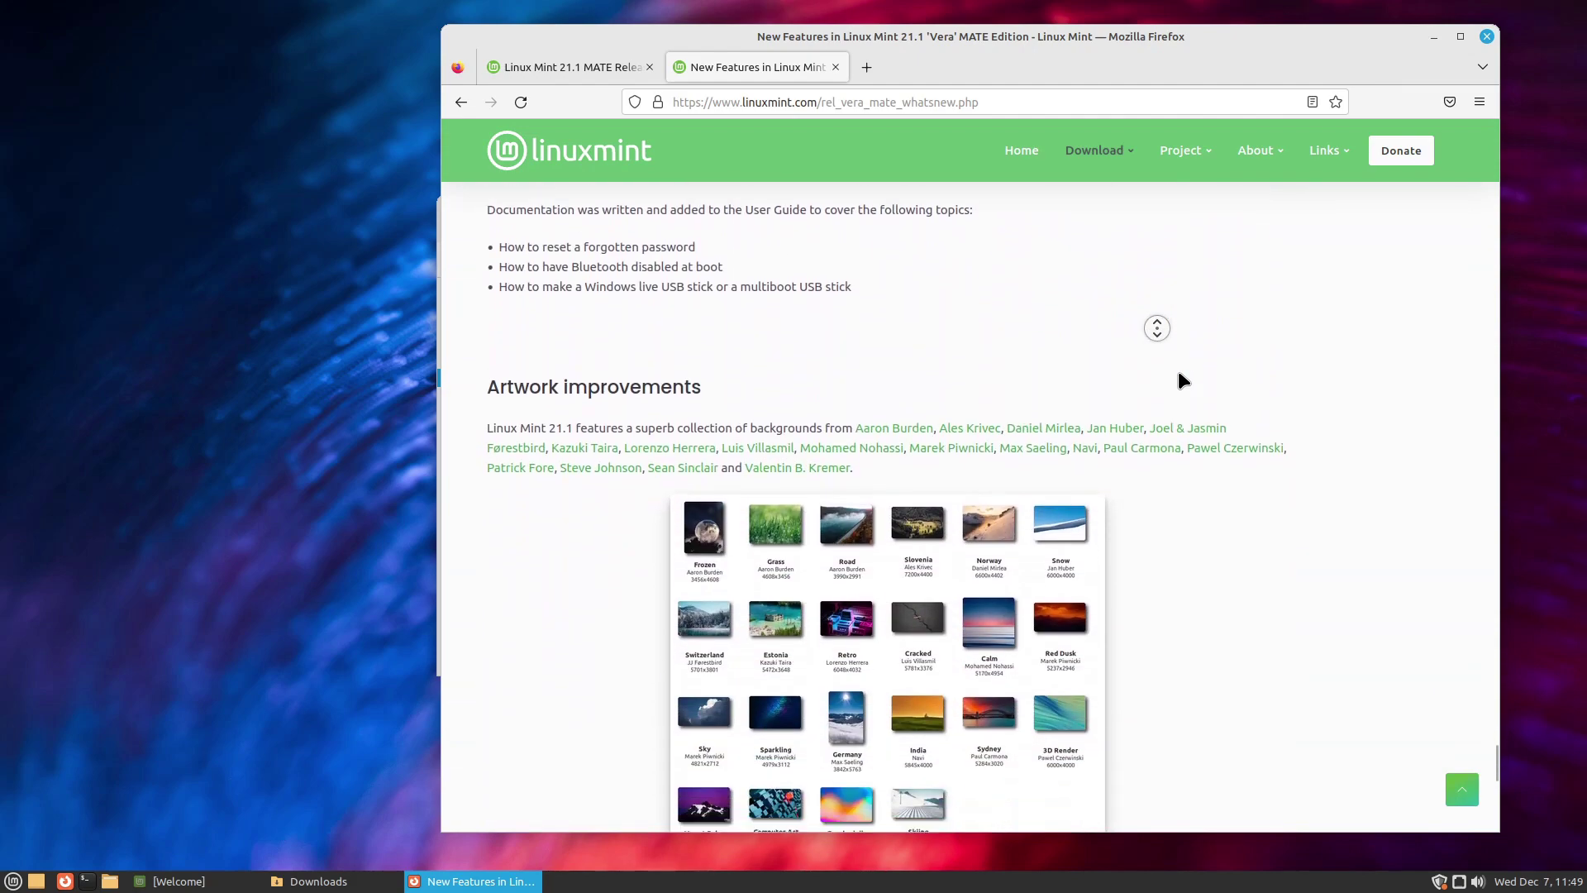
pyautogui.click(1179, 374)
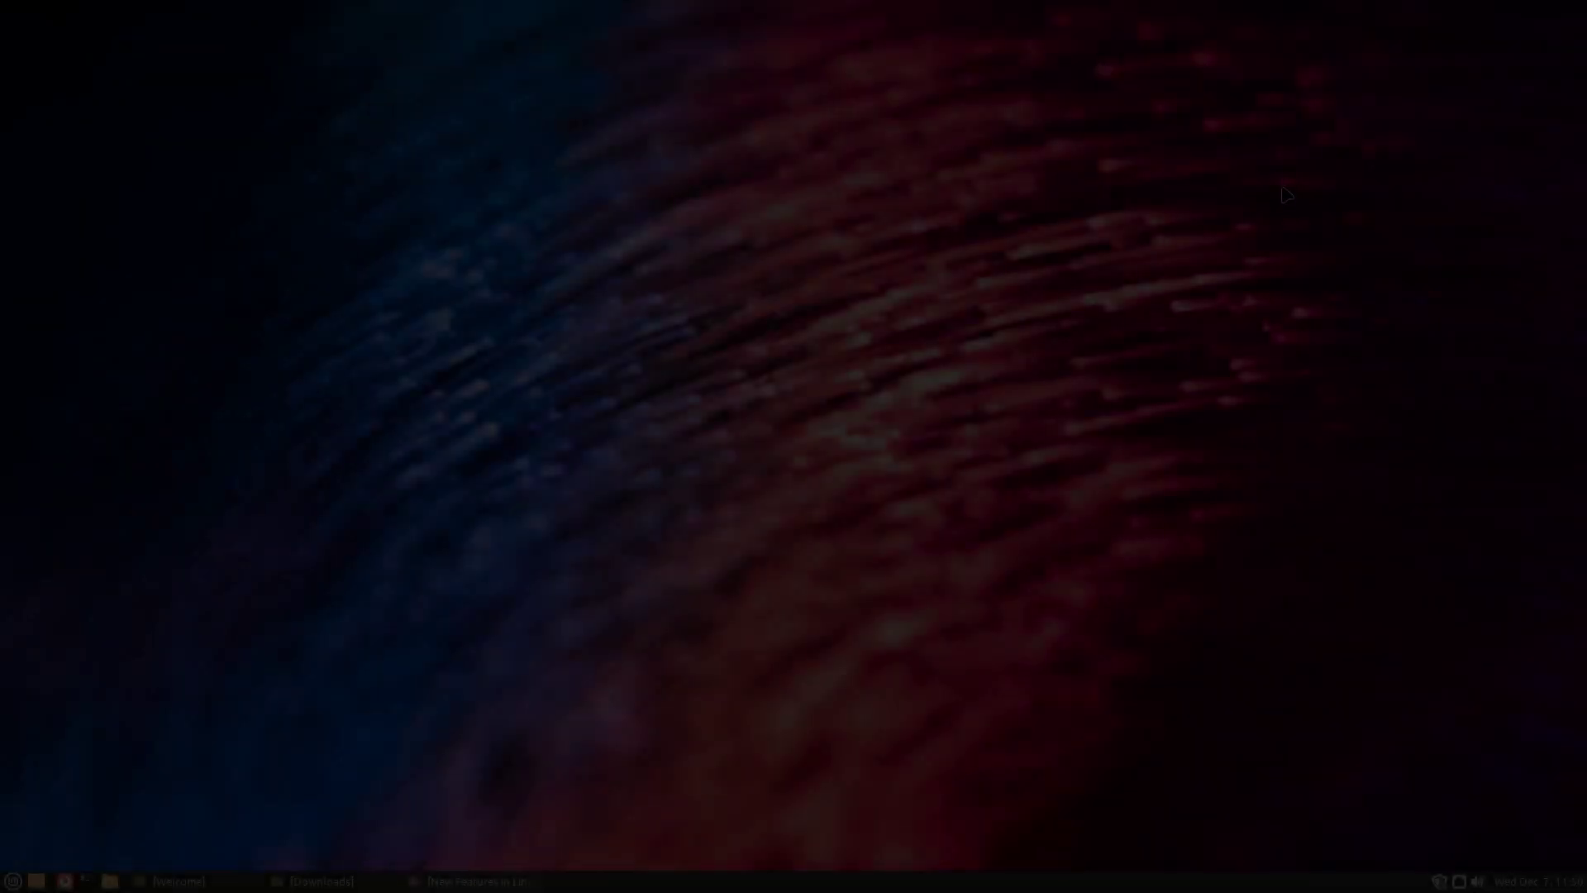
# Open the desktop background settings and try the snowy mountains, cracked asphalt and turquoise lagoon wallpapers
pyautogui.rightClick(1283, 188)
pyautogui.click(1373, 390)
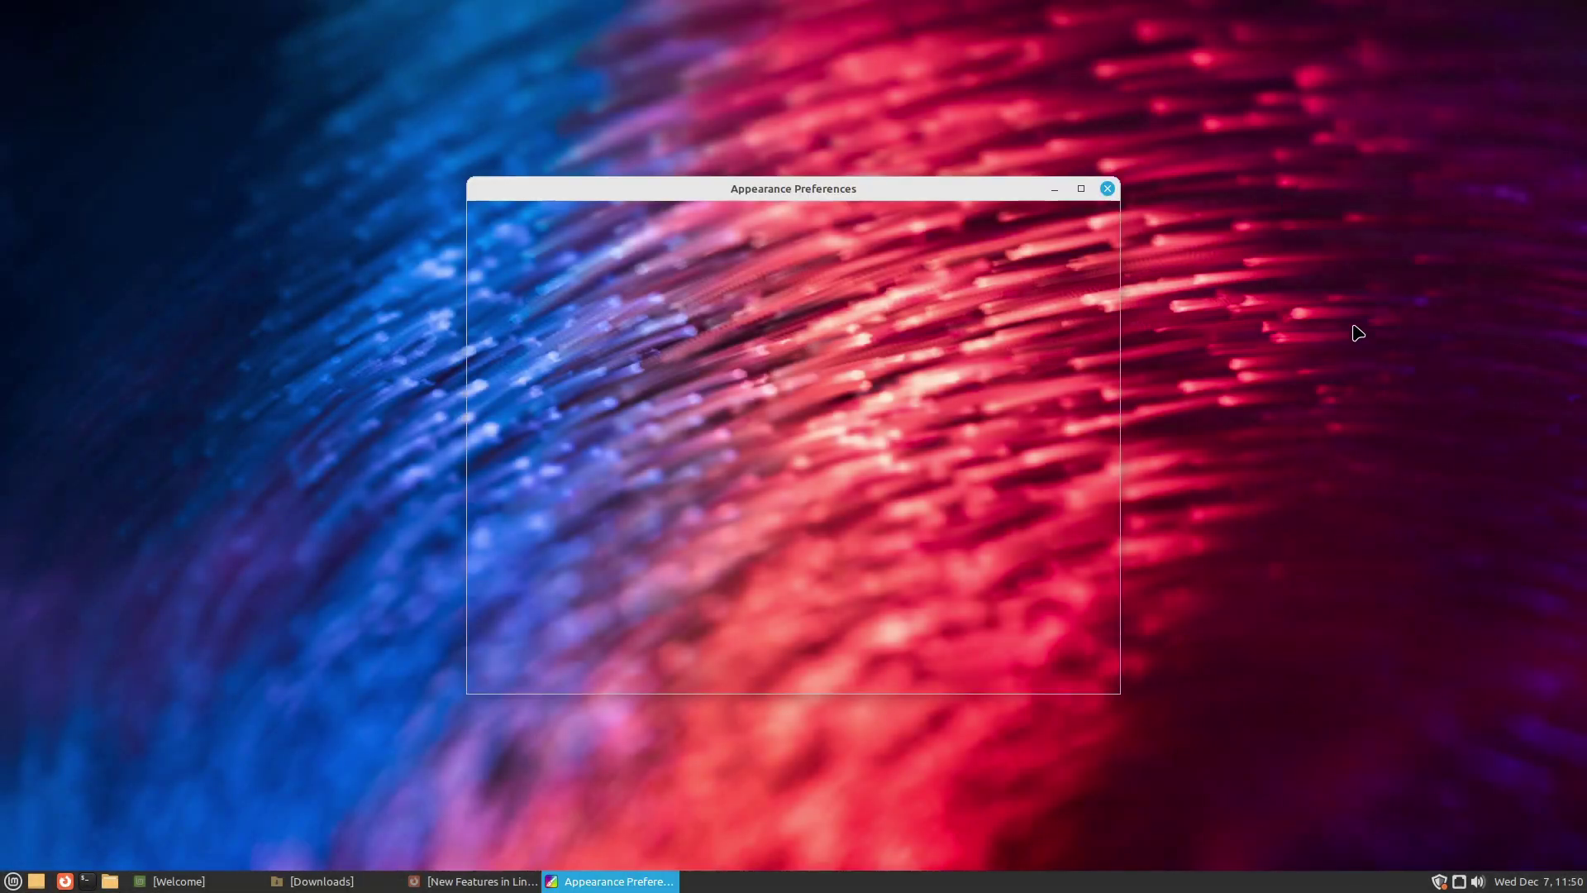
pyautogui.moveTo(1020, 185); pyautogui.dragTo(1423, 329)
pyautogui.click(1156, 554)
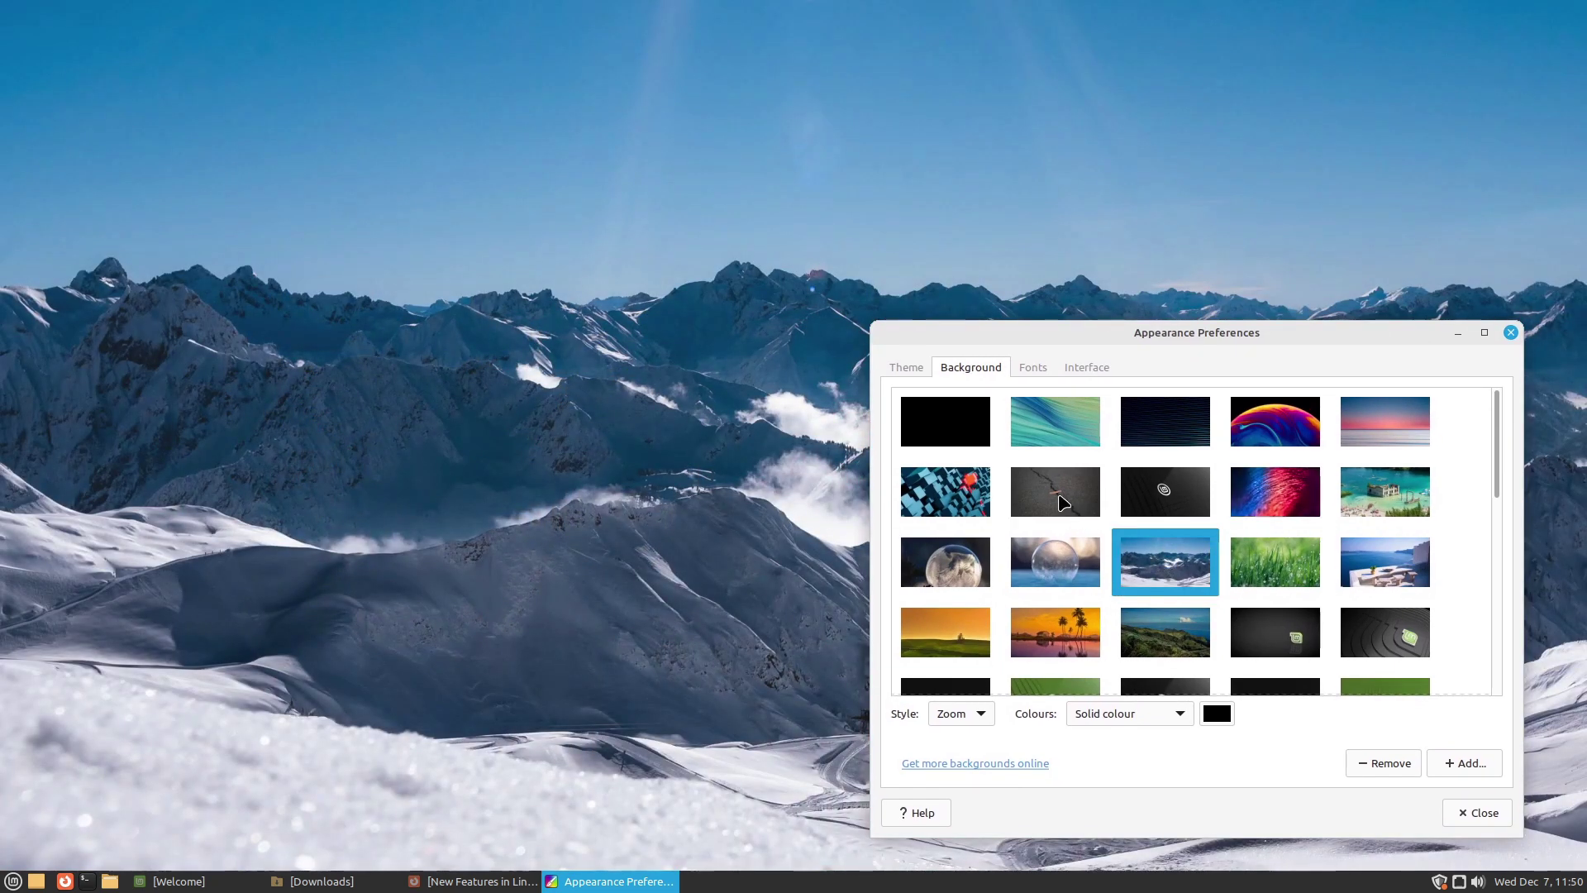
pyautogui.click(1063, 502)
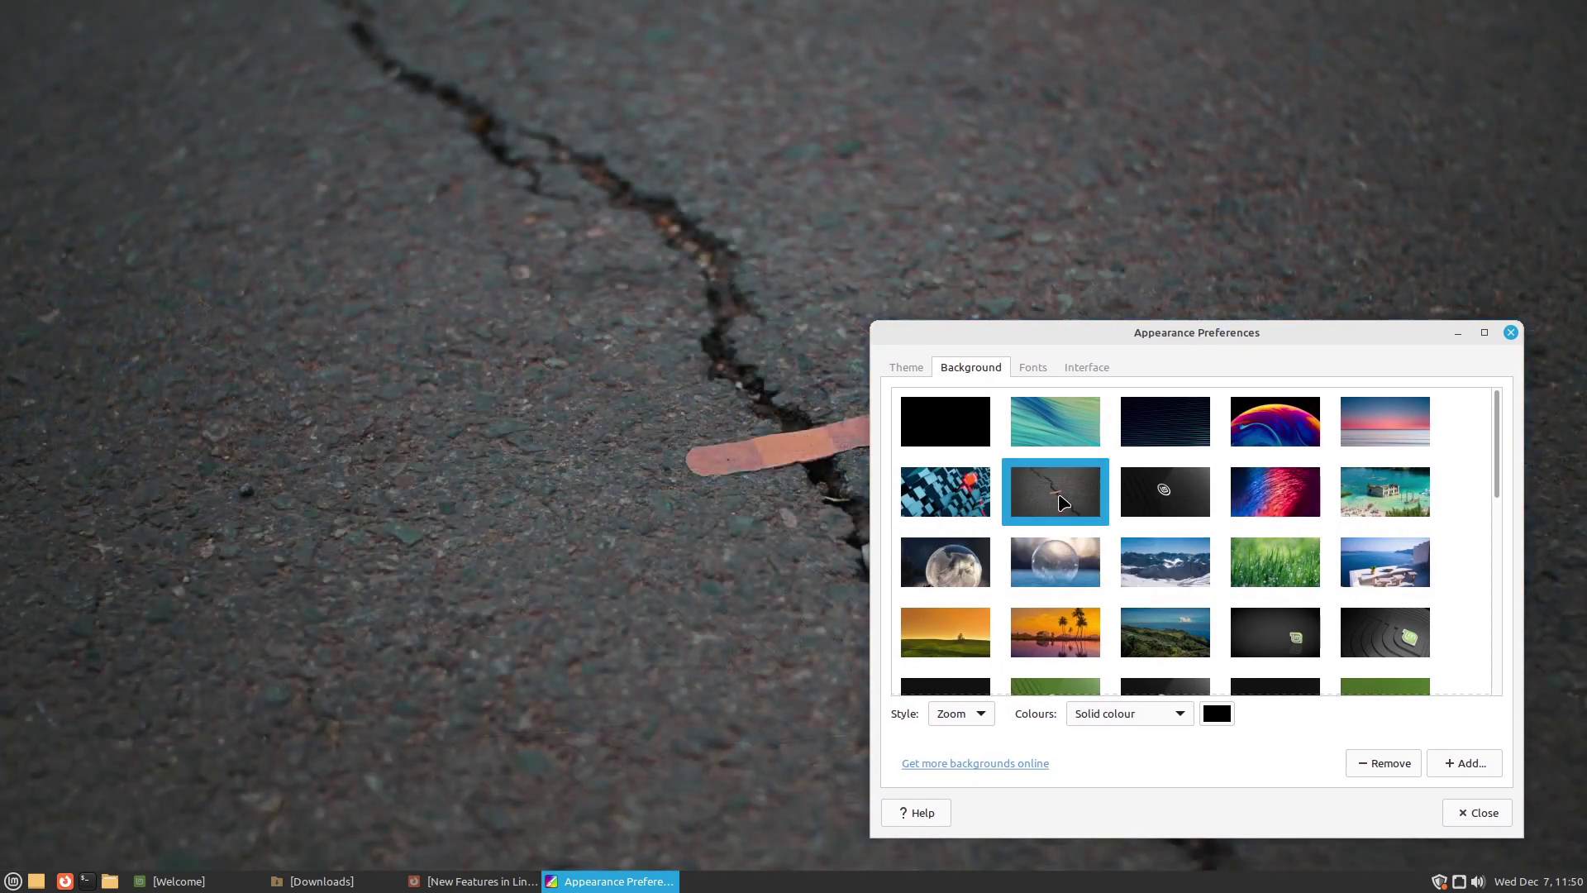
pyautogui.click(1412, 503)
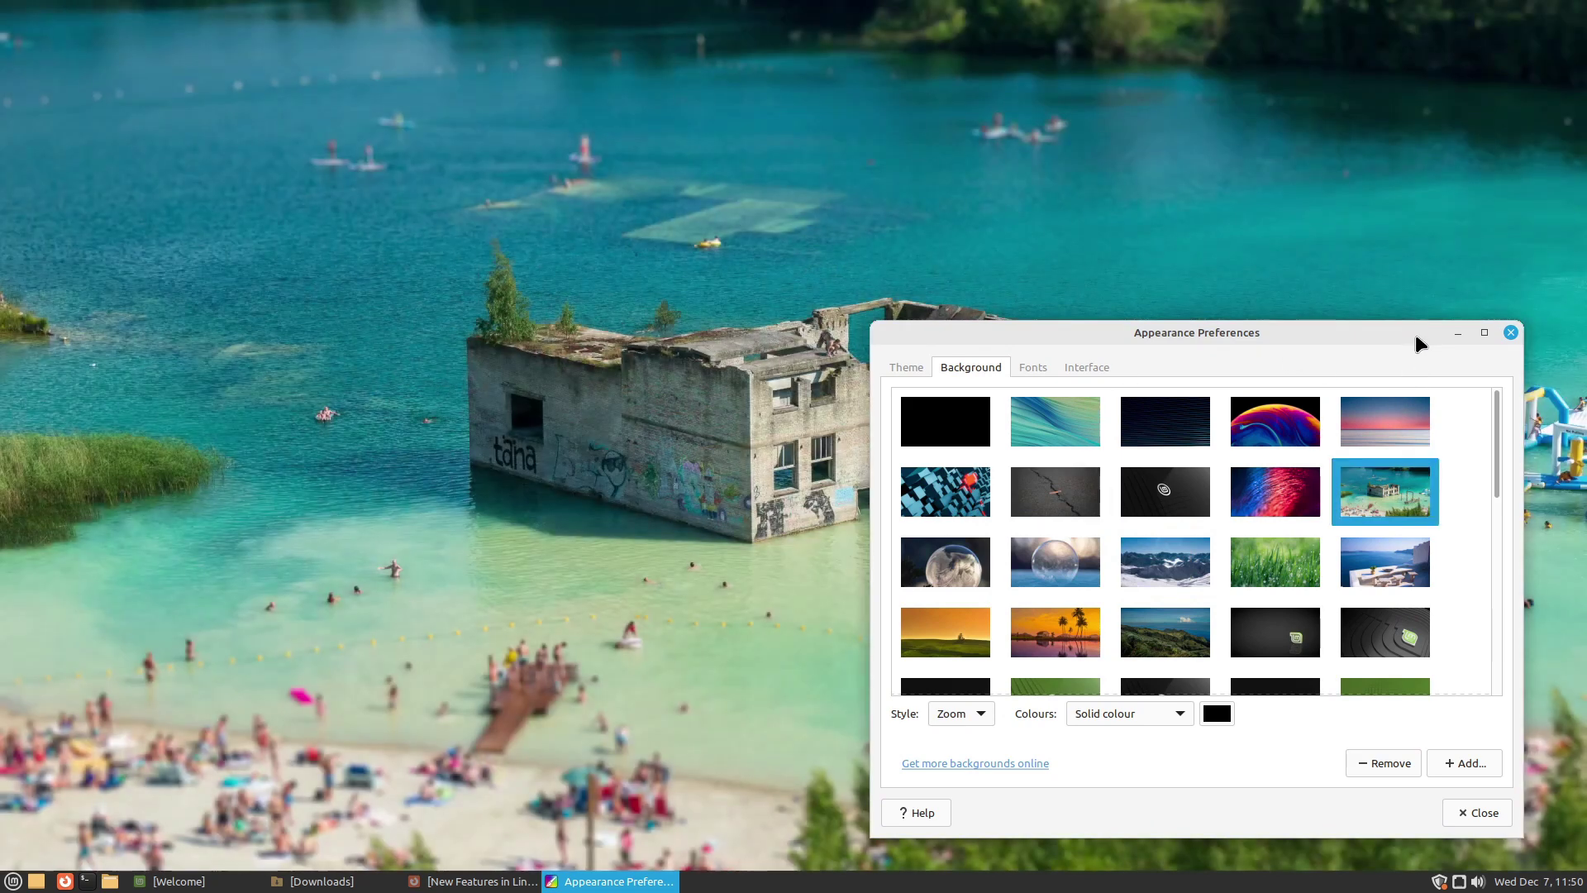
# Browse the rest of the wallpaper collection and try the forested green valley wallpaper, keeping the preferences window clear of the image
pyautogui.moveTo(1415, 334); pyautogui.dragTo(1431, 124)
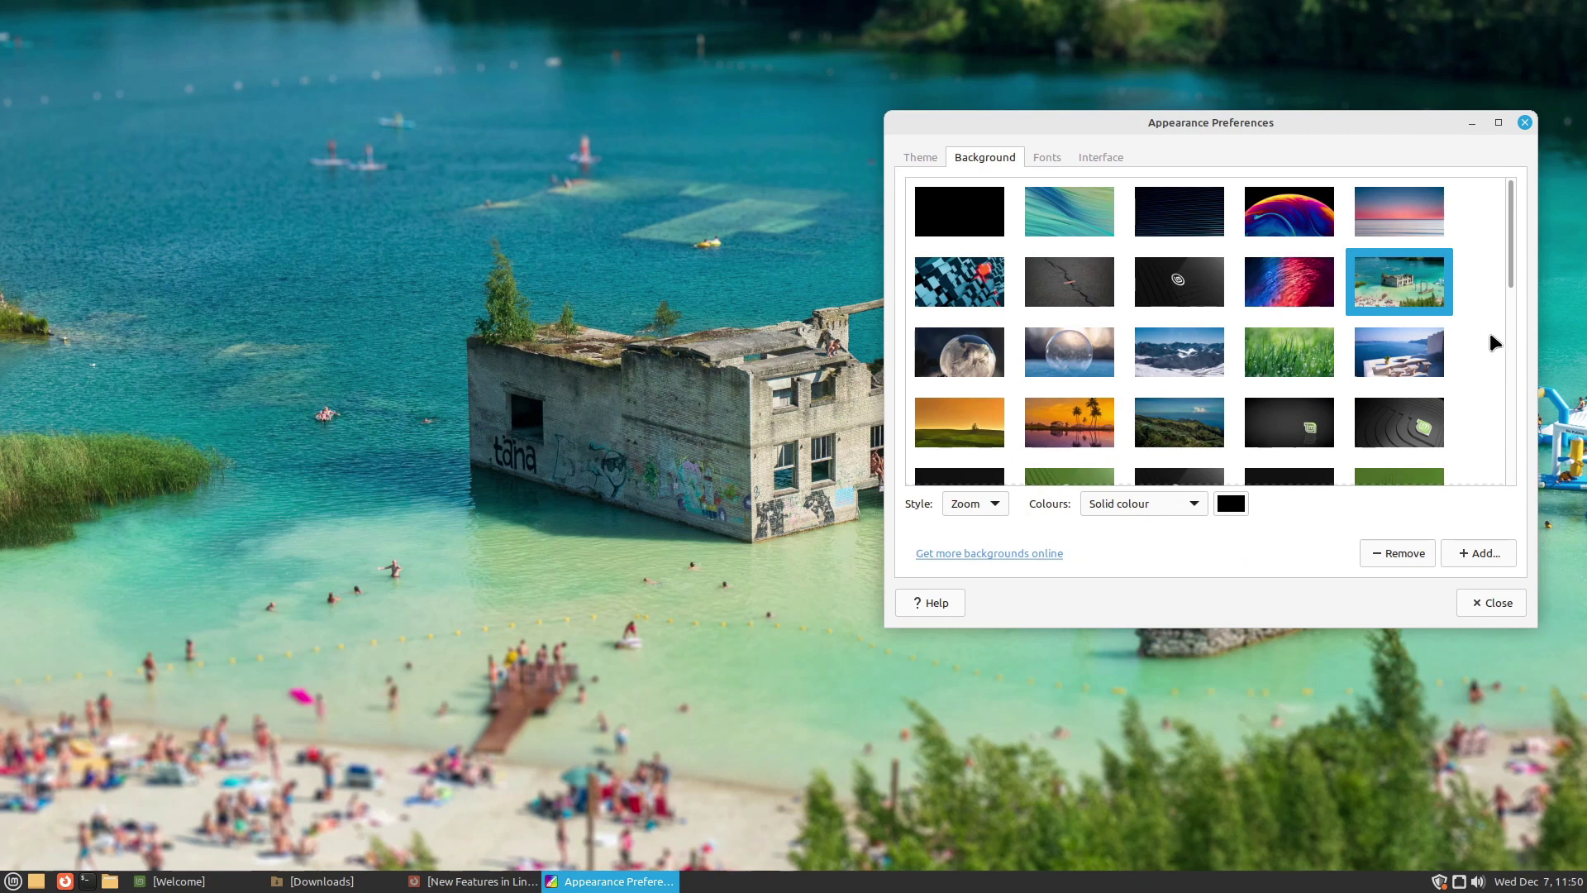
pyautogui.scroll(-2, 1475, 361)
pyautogui.scroll(-6, 1467, 364)
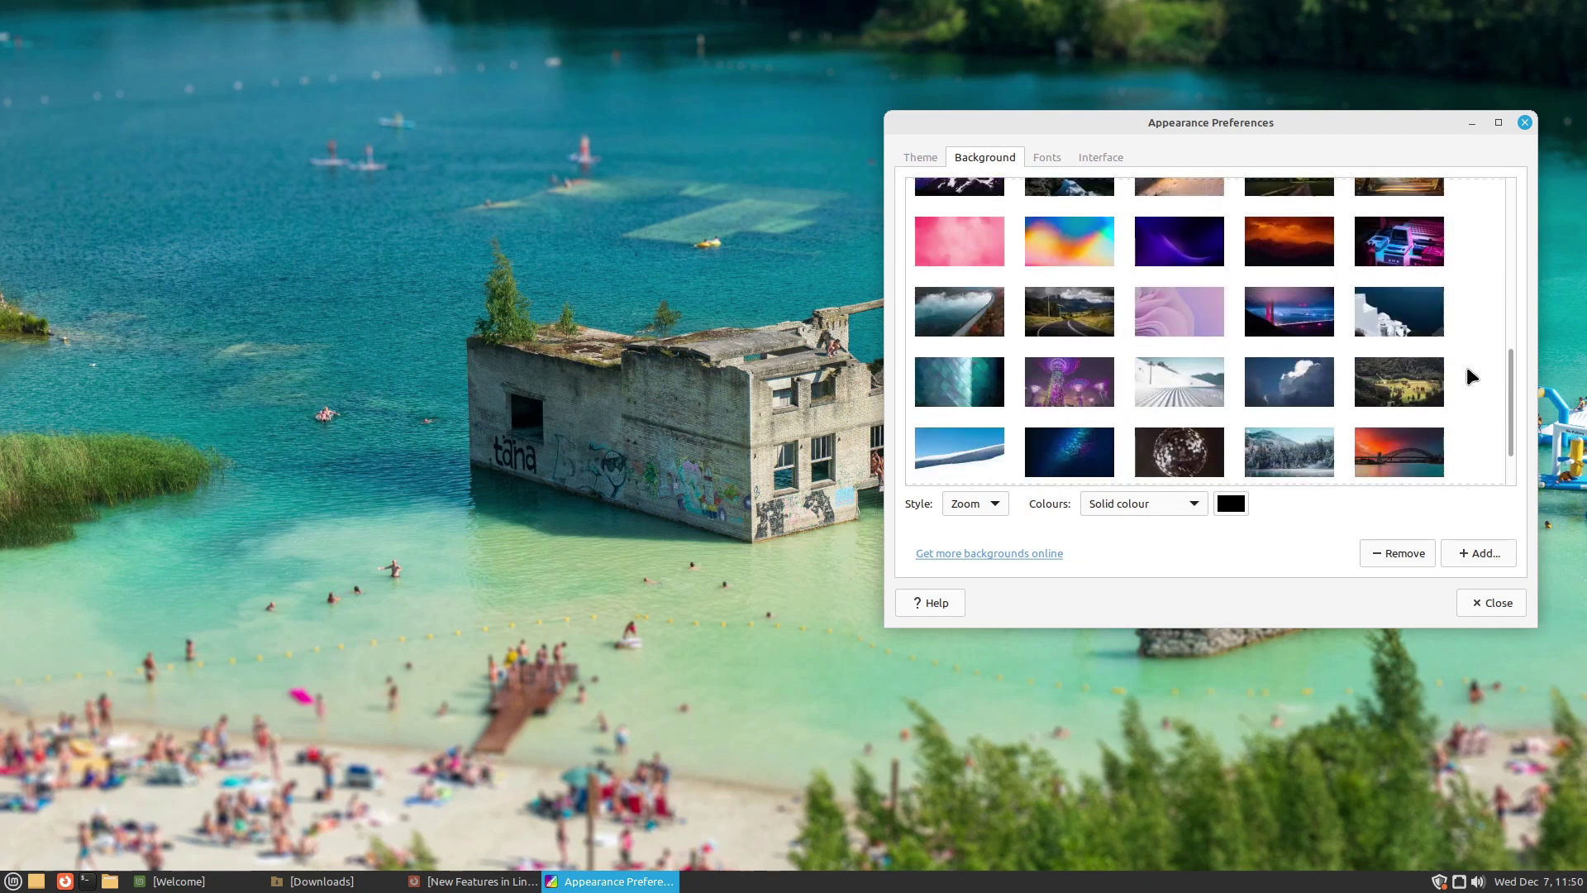
pyautogui.click(1413, 357)
pyautogui.moveTo(1389, 132)
pyautogui.mouseDown()
pyautogui.moveTo(1366, 161)
pyautogui.moveTo(1347, 796)
pyautogui.moveTo(1357, 500)
pyautogui.moveTo(1412, 123)
pyautogui.mouseUp()
# Set the Digital Stream wallpaper as the desktop background and close Appearance Preferences
pyautogui.scroll(10, 1532, 222)
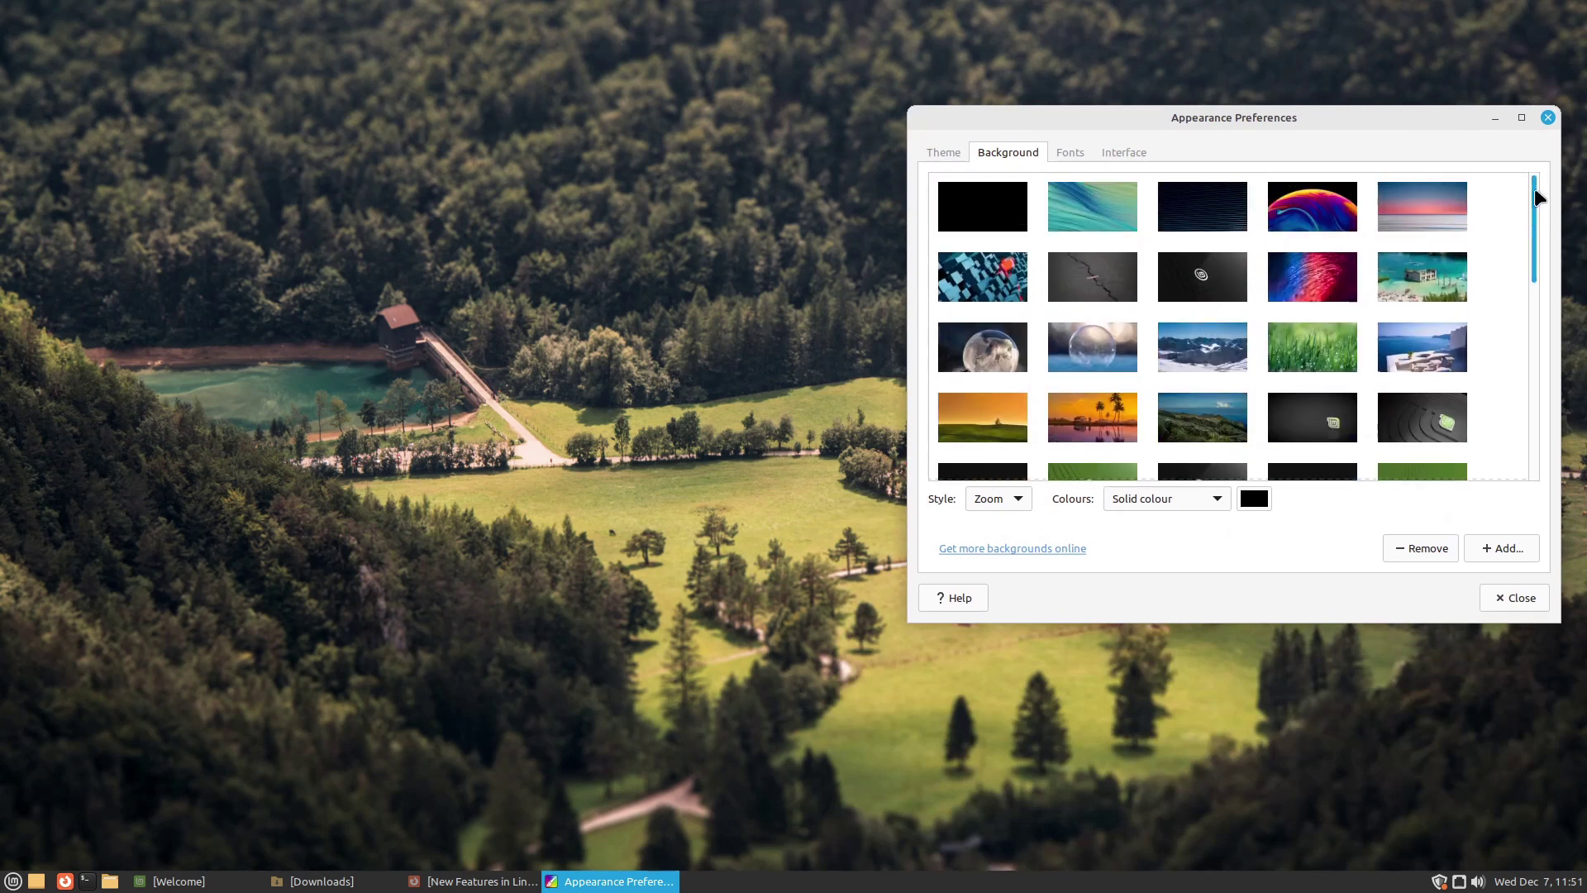
pyautogui.click(1302, 278)
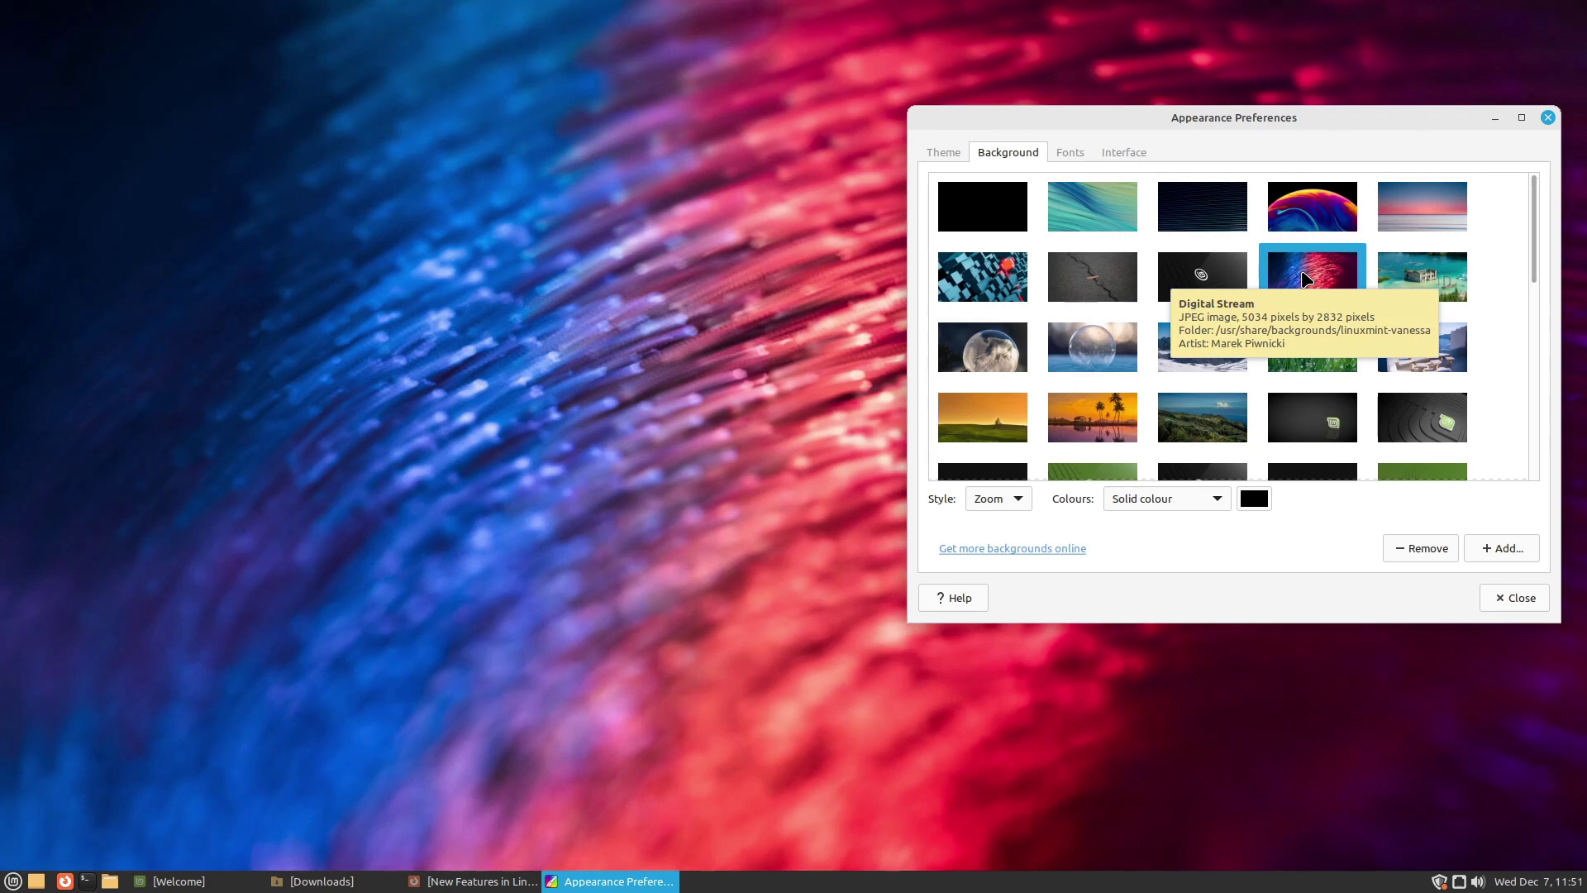
pyautogui.click(1519, 598)
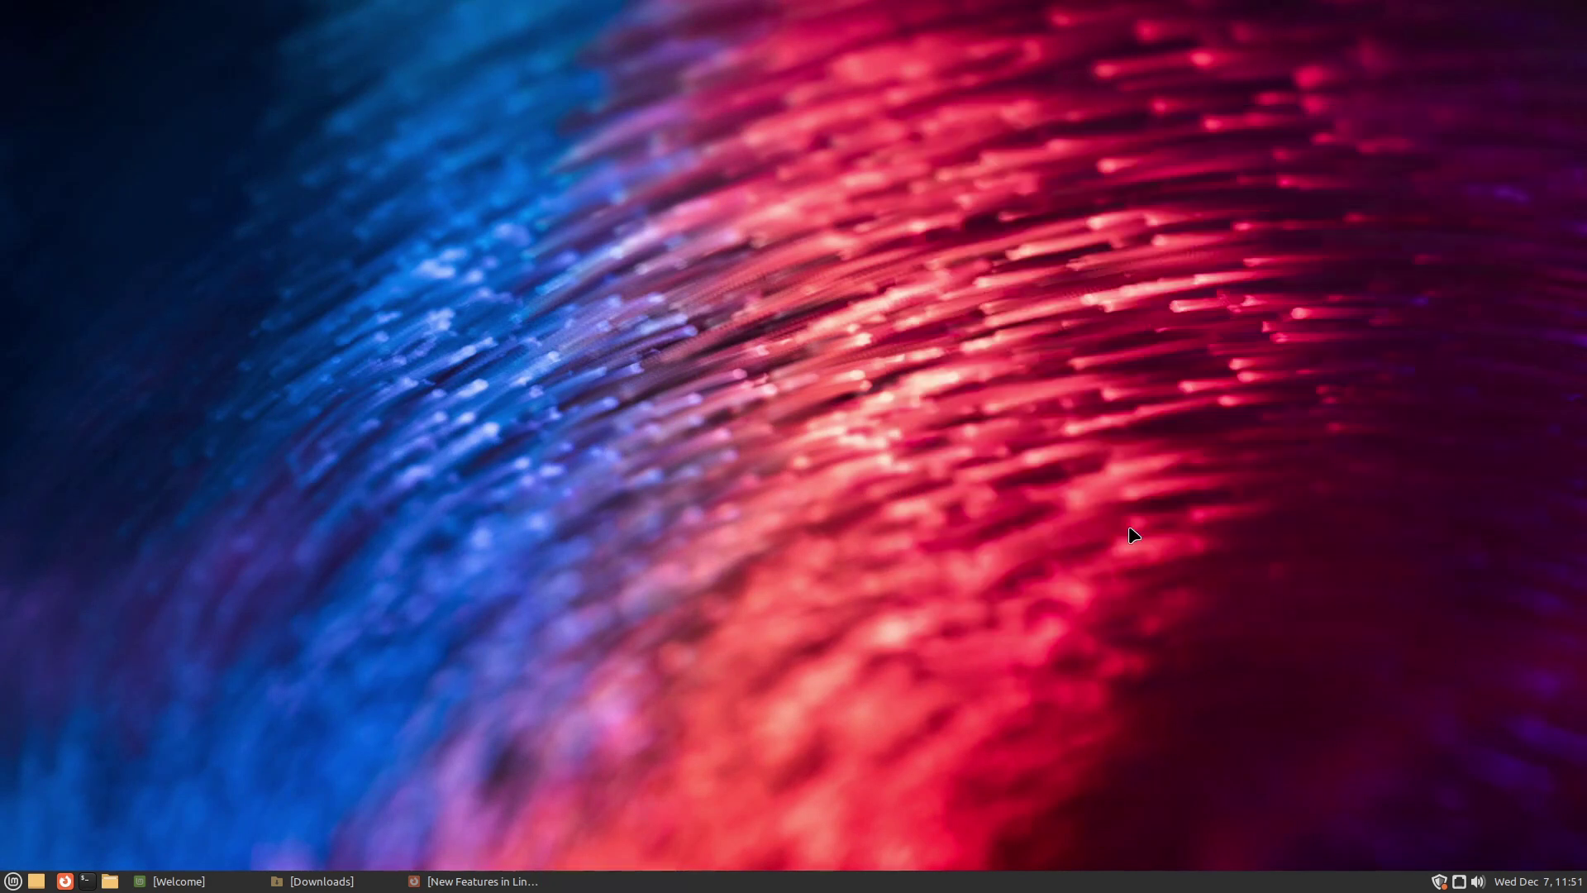
# Reopen the New Features page and highlight the support end year 2027 in the Linux Mint 21.1 MATE introduction
pyautogui.click(460, 885)
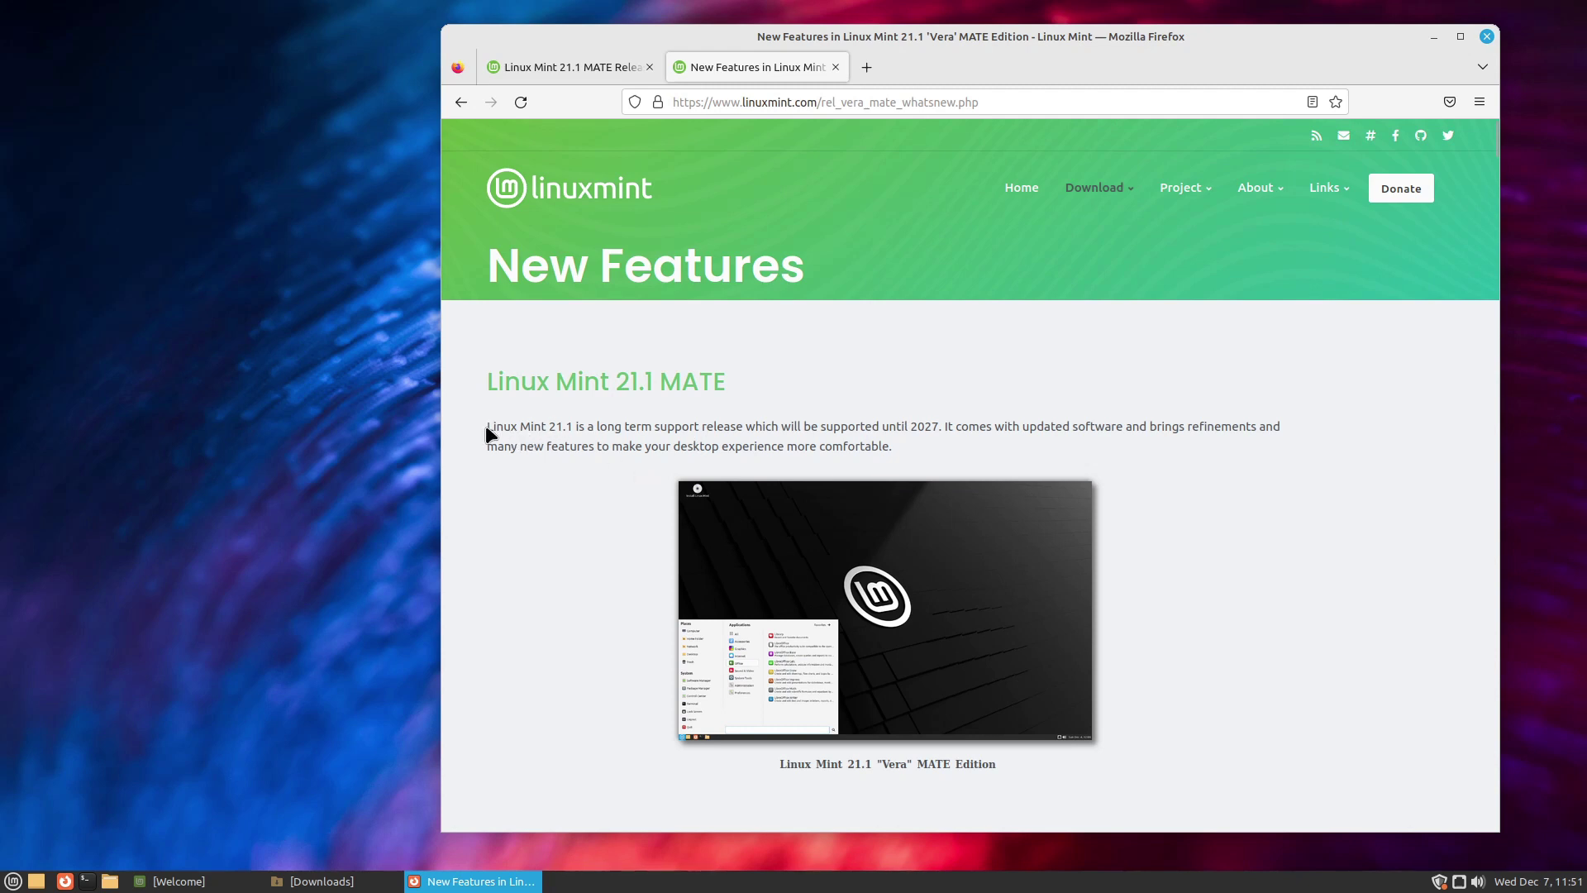
pyautogui.moveTo(488, 426); pyautogui.dragTo(935, 430)
pyautogui.tripleClick(936, 429)
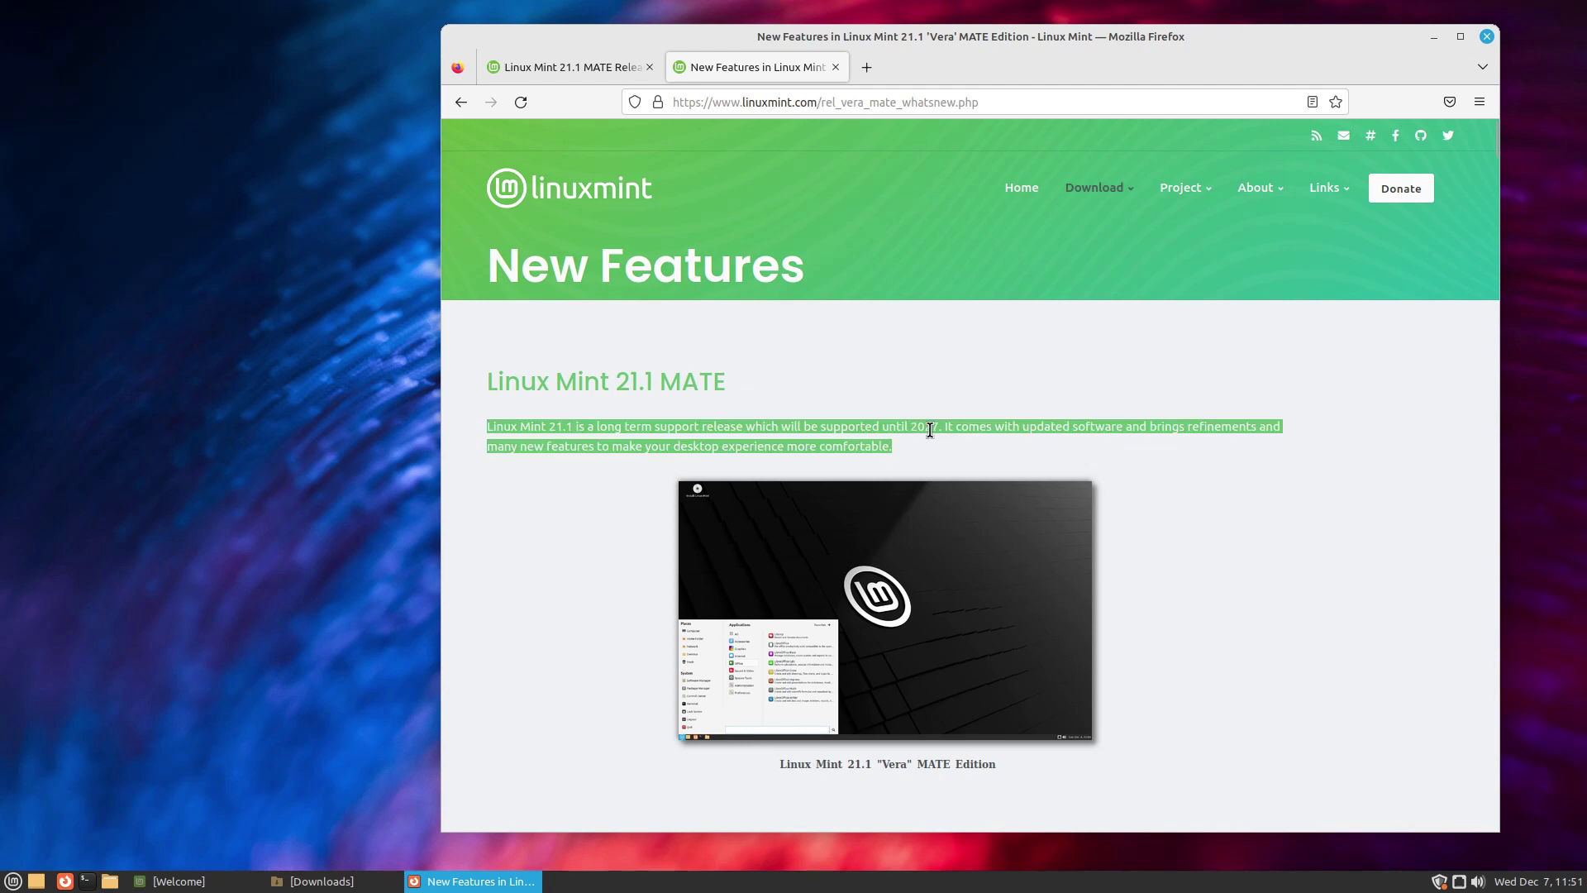
pyautogui.doubleClick(934, 430)
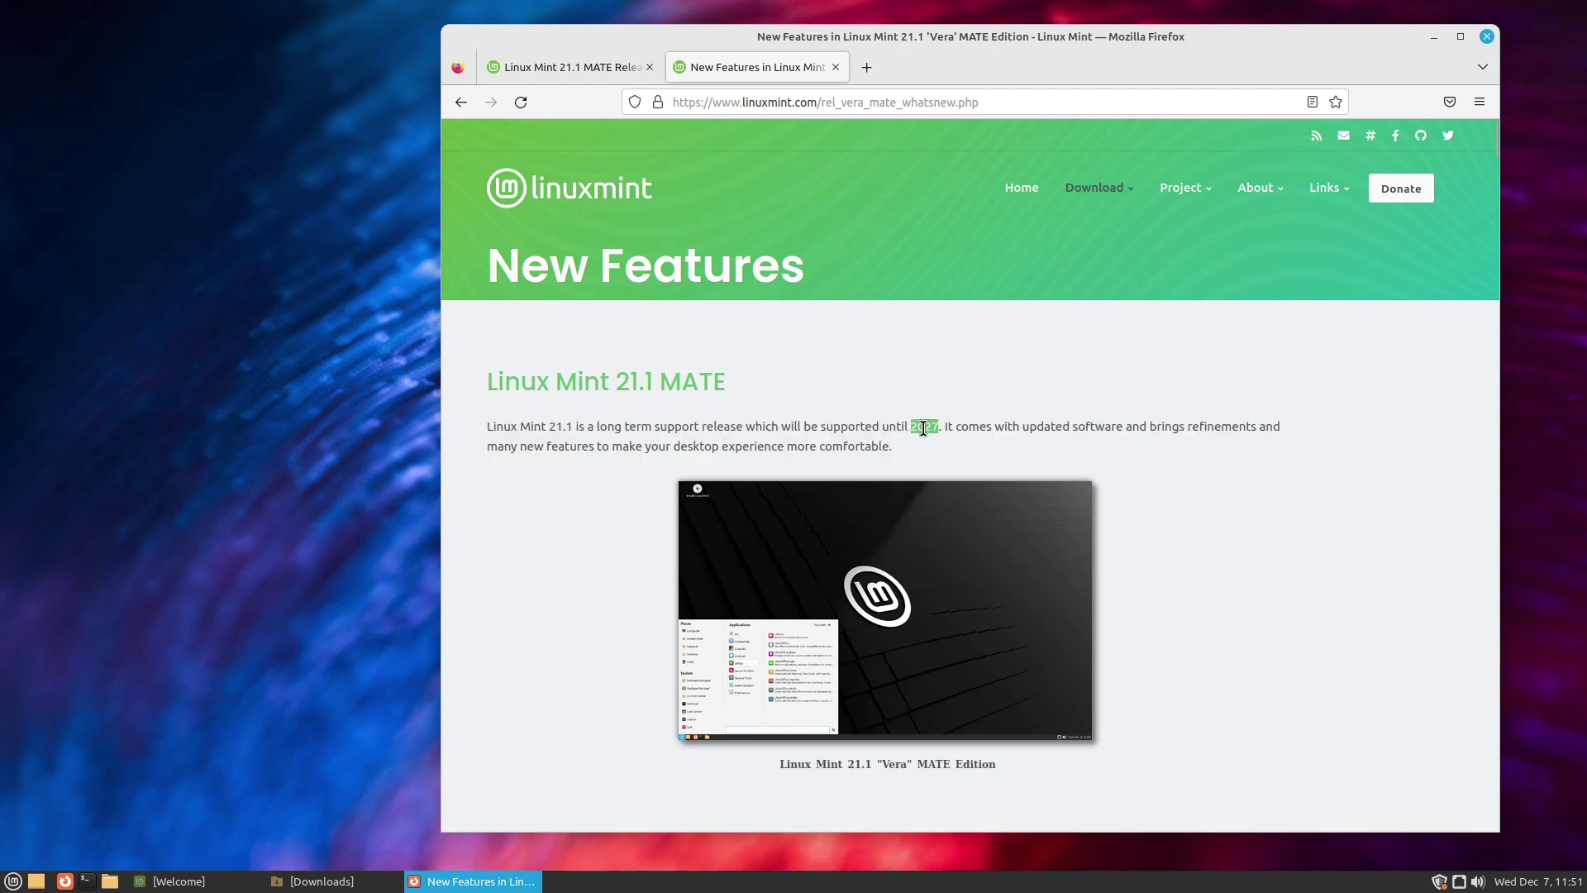
pyautogui.hotkey('ctrl', '+')
pyautogui.hotkey('ctrl', '+')
pyautogui.hotkey('ctrl', '+')
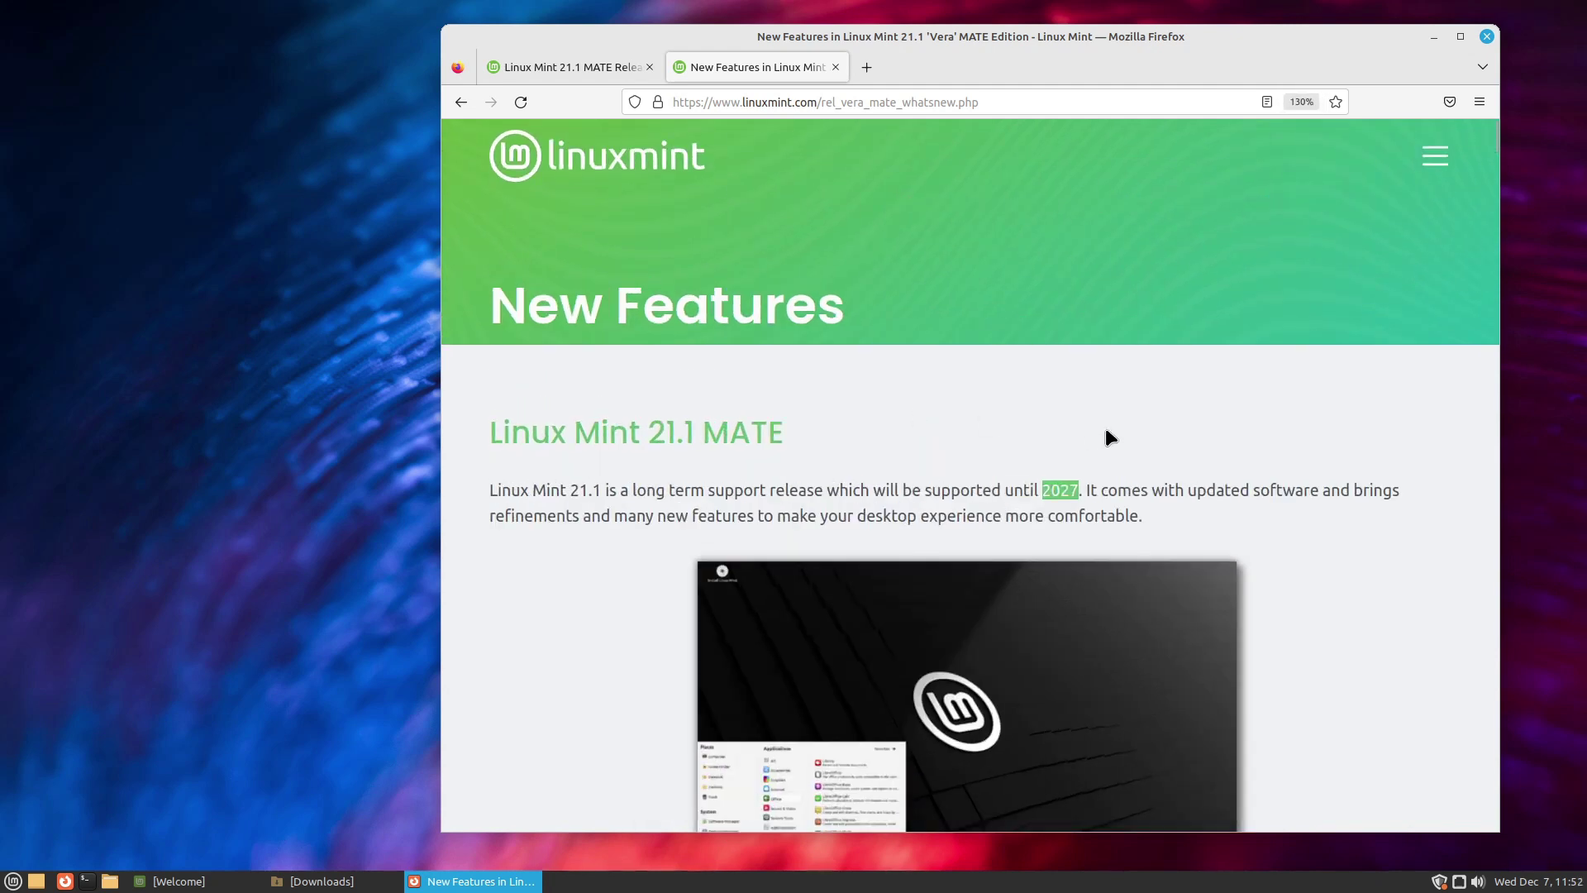
pyautogui.hotkey('ctrl', '-')
pyautogui.hotkey('ctrl', '-')
pyautogui.hotkey('ctrl', '-')
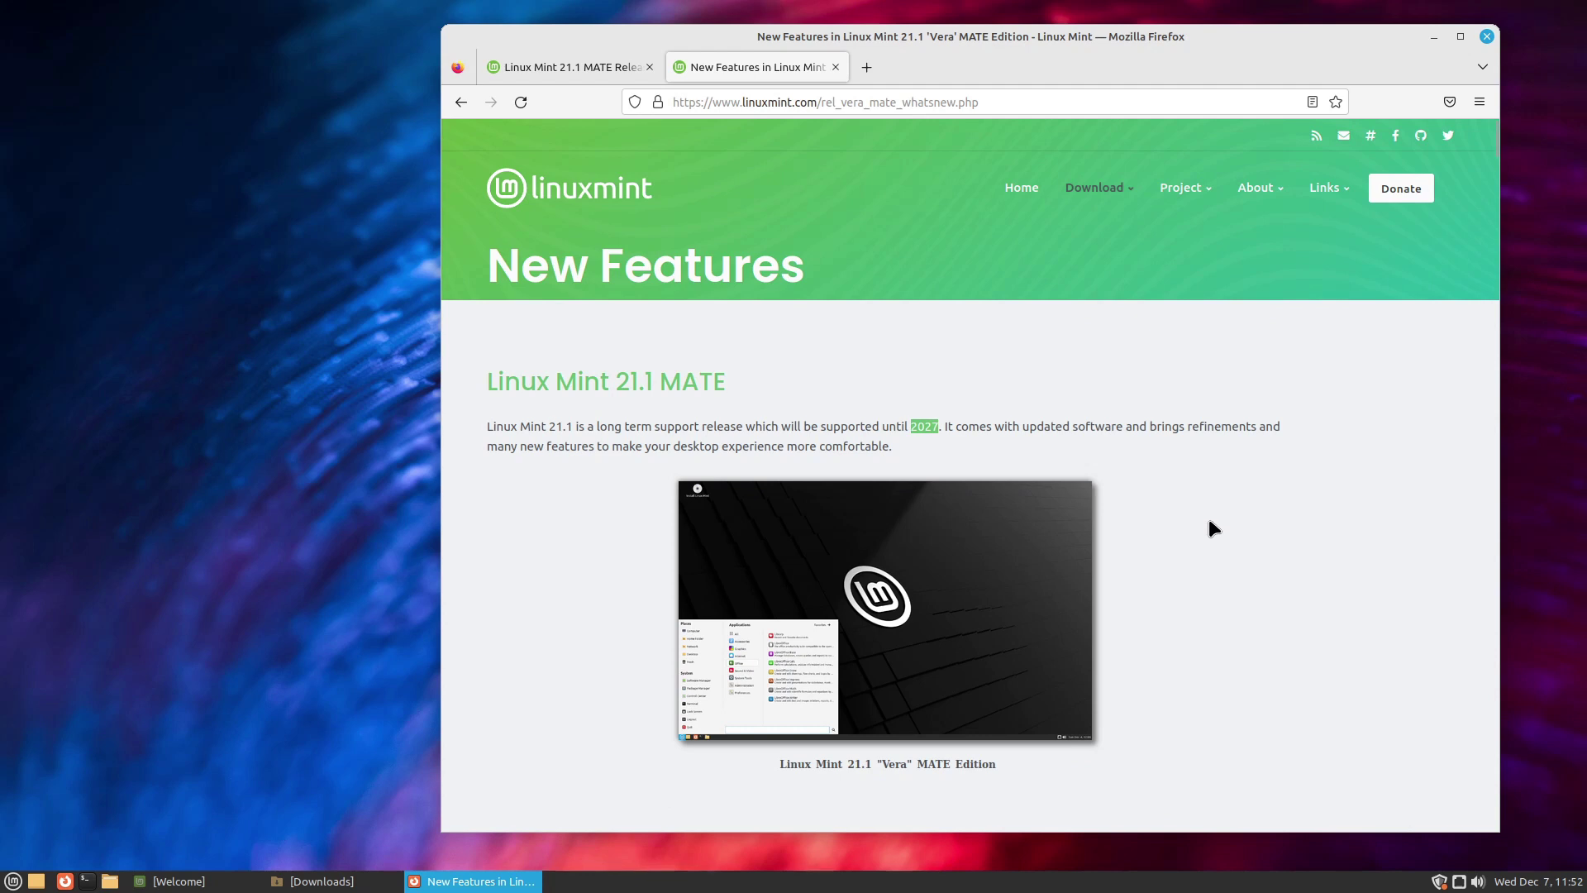
# Skim the Look and feel section, return to the introduction and clear the text highlight
pyautogui.scroll(-6, 1178, 489)
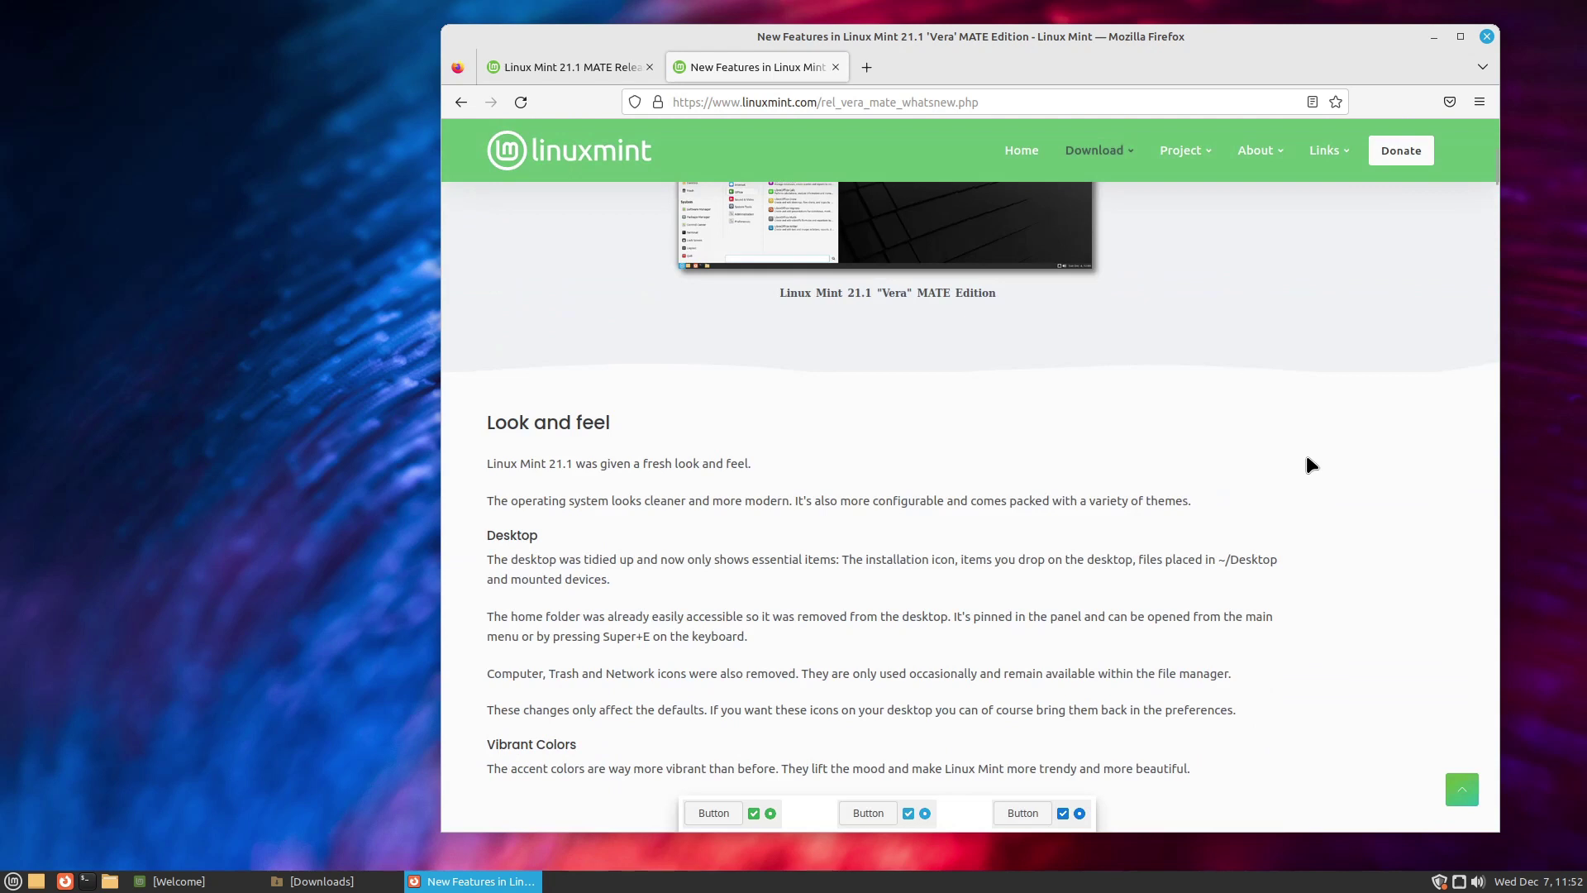
pyautogui.scroll(6, 1306, 460)
pyautogui.click(1060, 382)
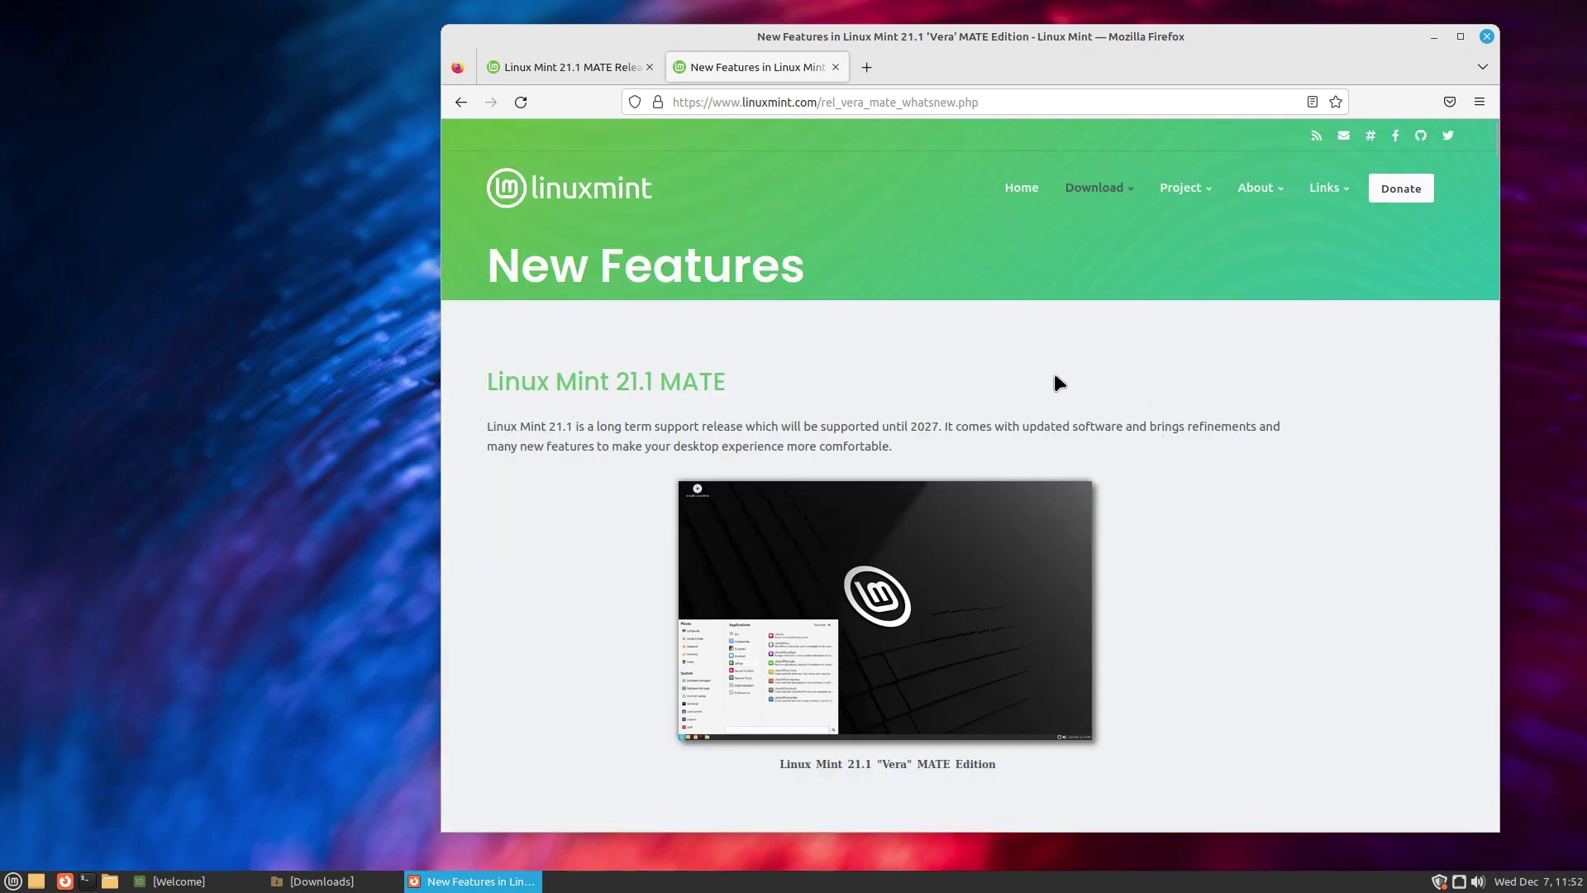
# Switch to the Linux Mint 21.1 MATE Release Notes page and briefly highlight its Release notes heading
pyautogui.click(564, 71)
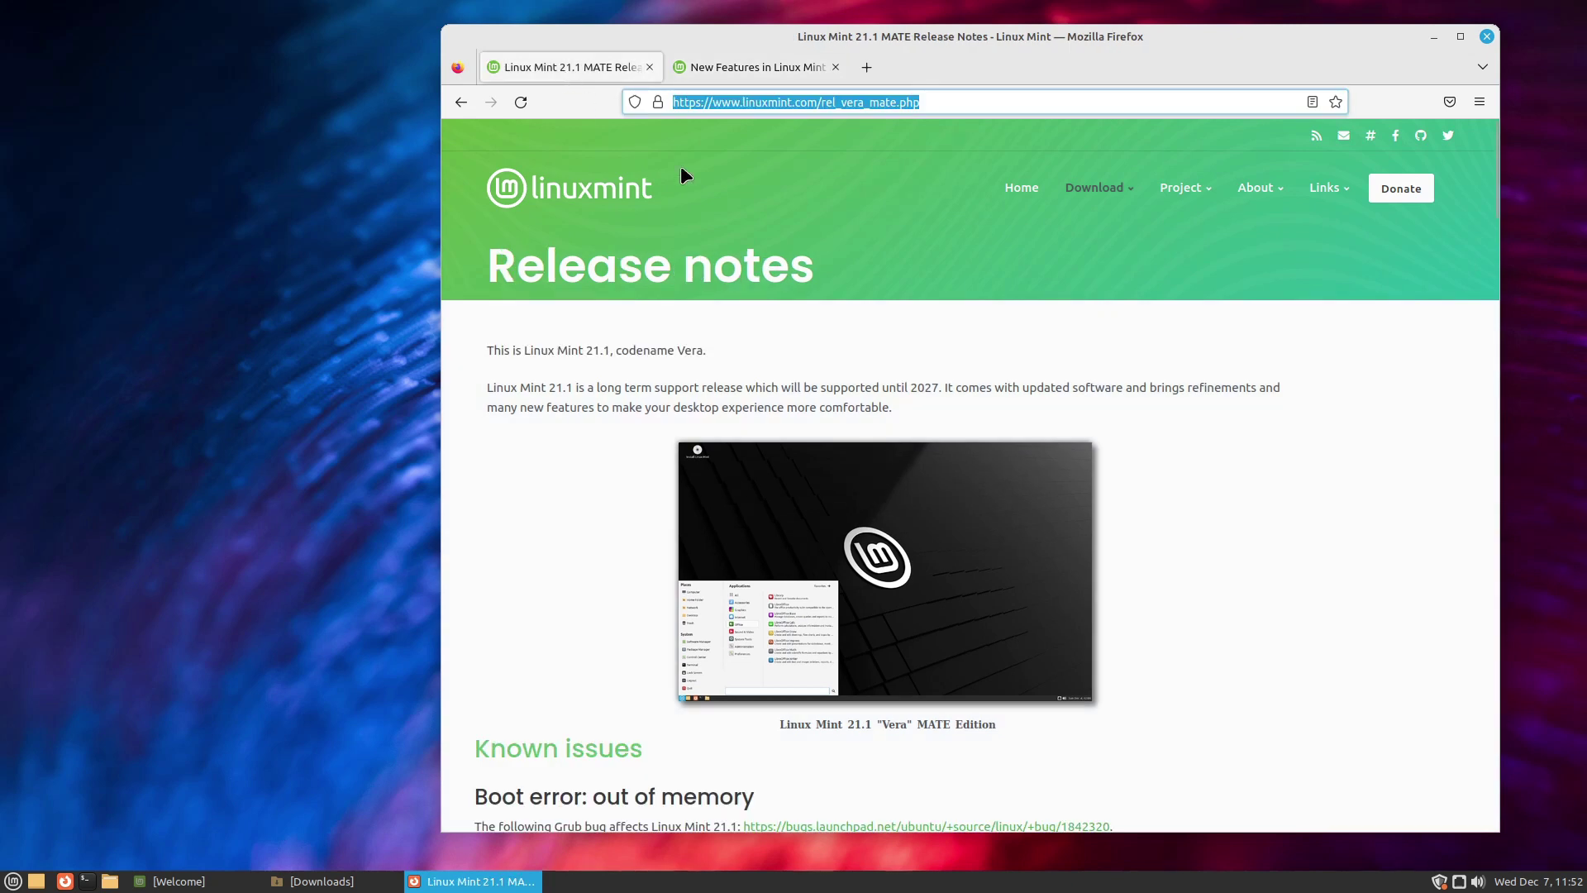
pyautogui.moveTo(495, 277); pyautogui.dragTo(836, 317)
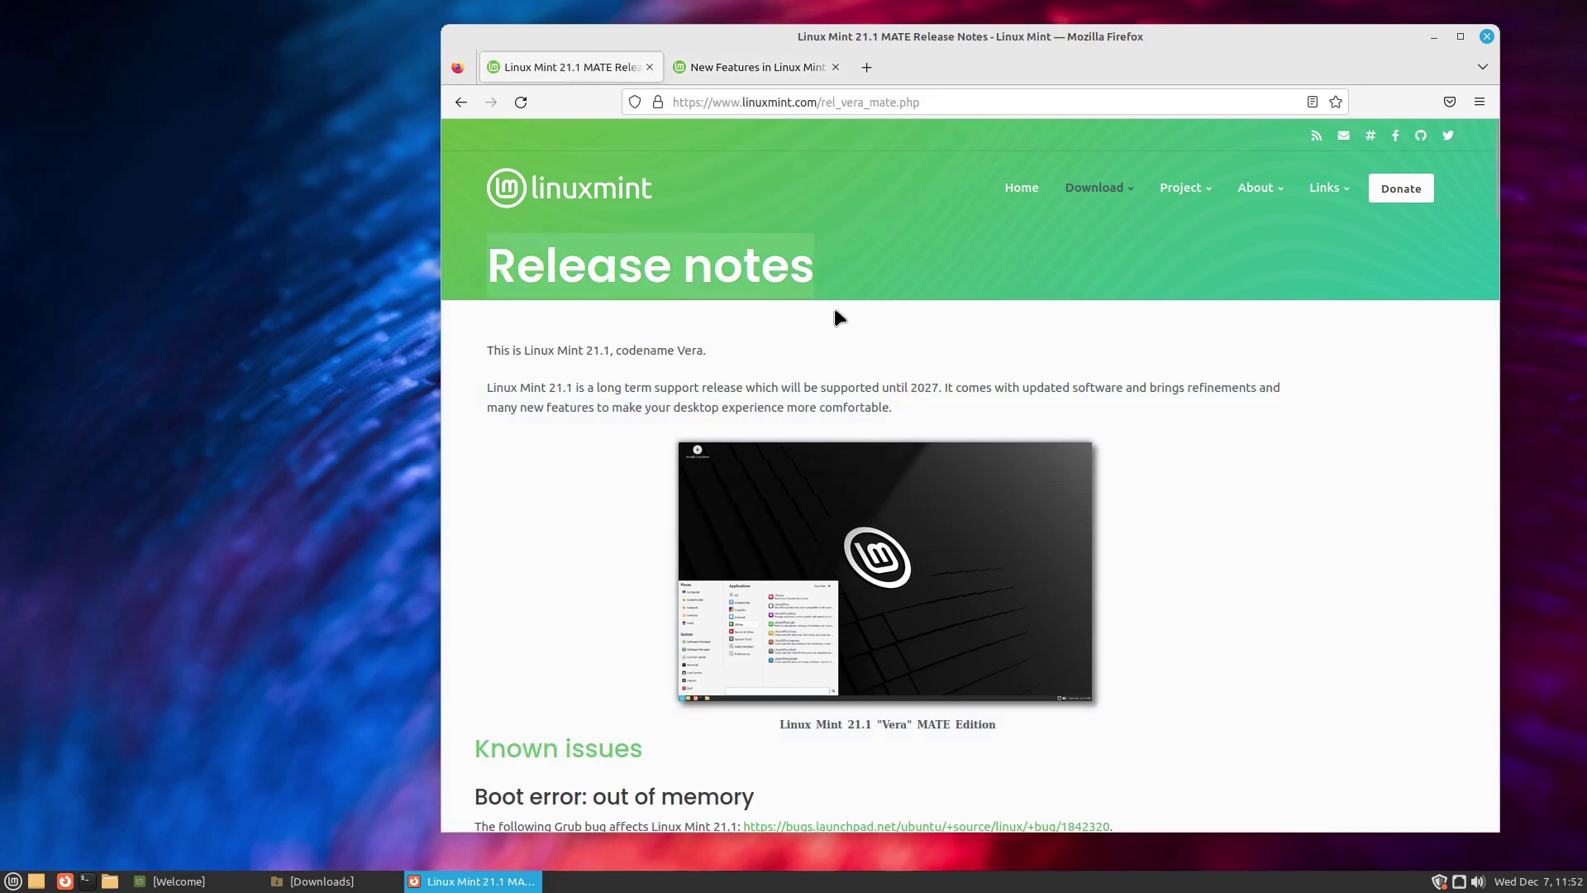
pyautogui.click(835, 311)
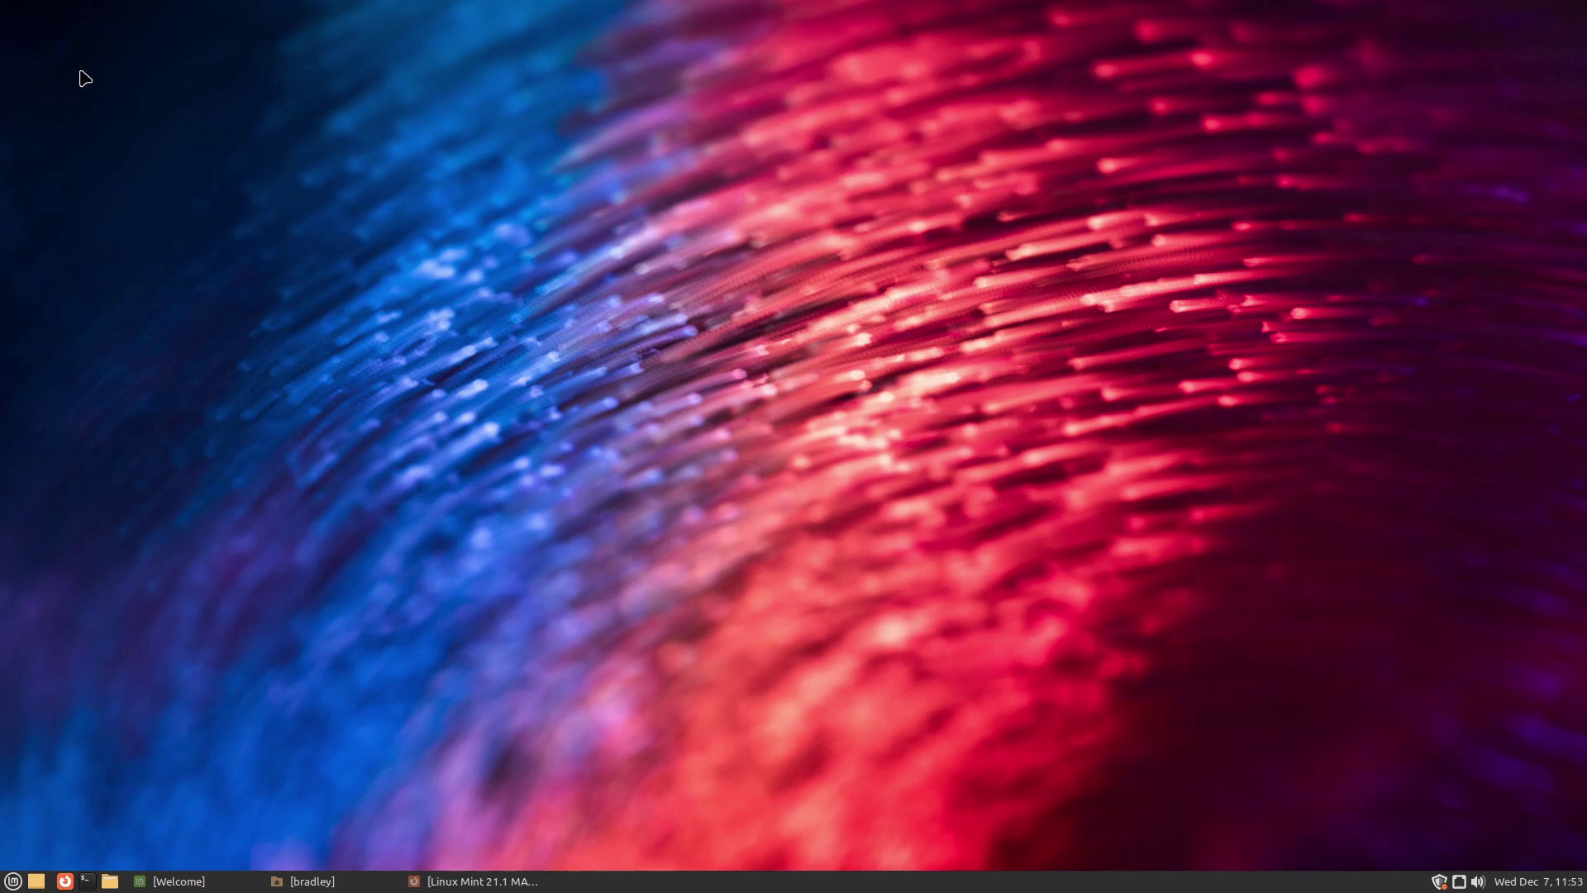
# Bring up the home folder in the file manager
pyautogui.click(331, 881)
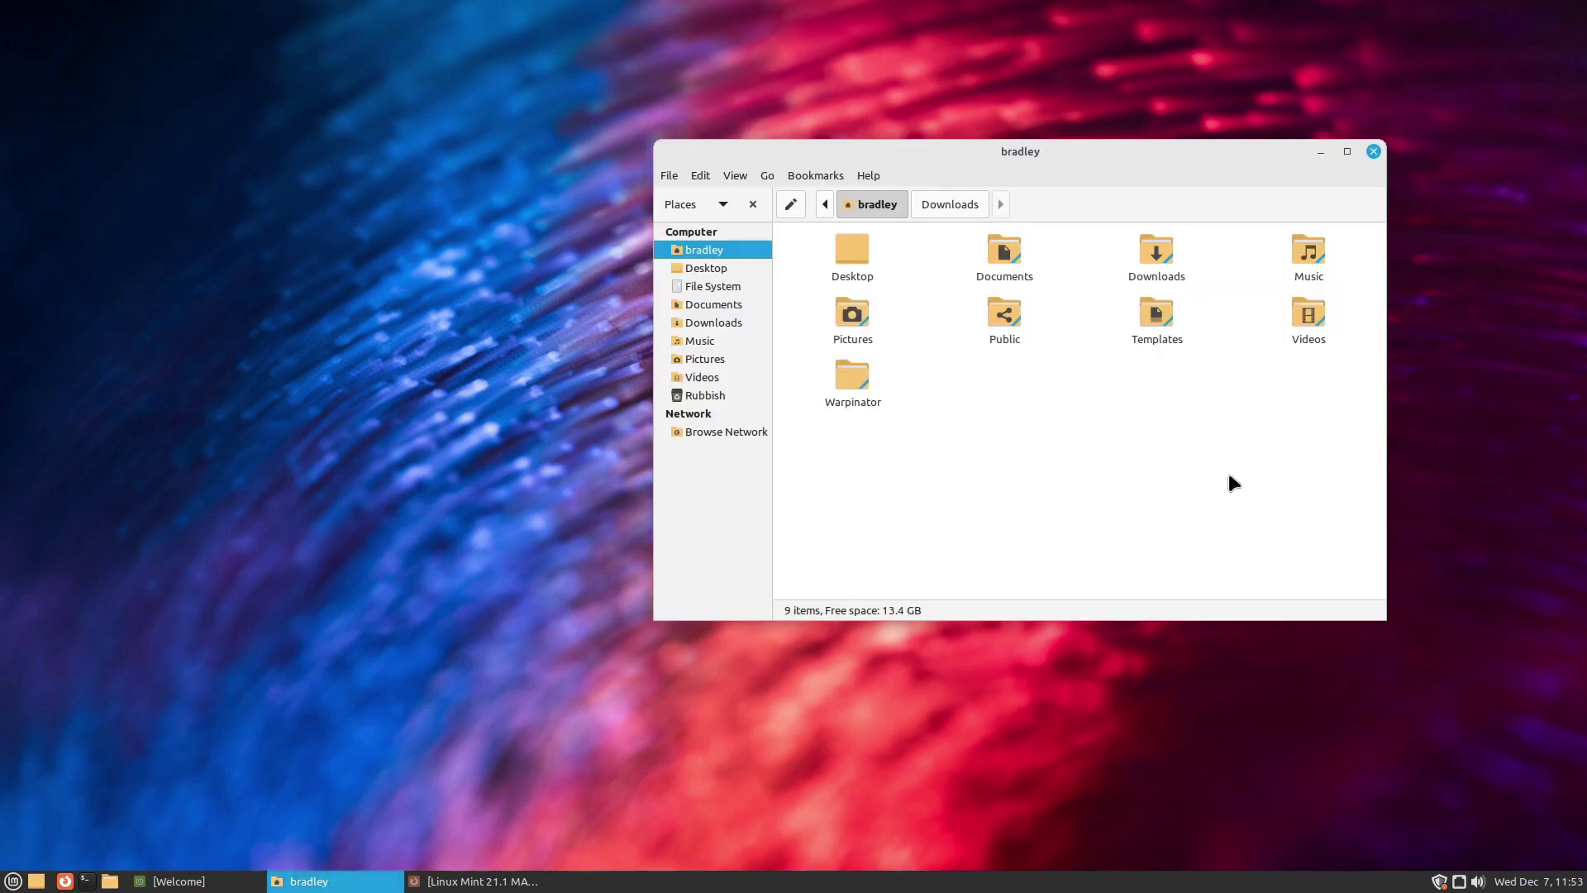